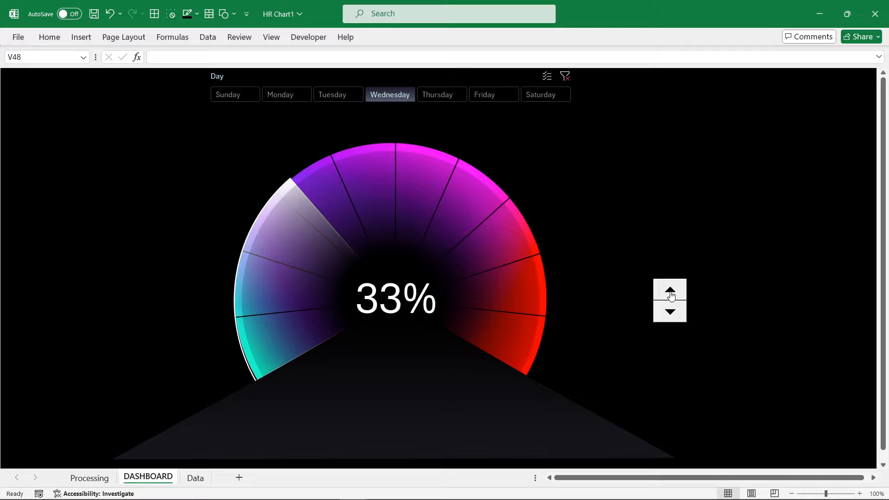
# - Try out the finished gauge dashboard using its spin button and the Sunday option of the Day slicer
pyautogui.click(669, 290)
pyautogui.click(237, 92)
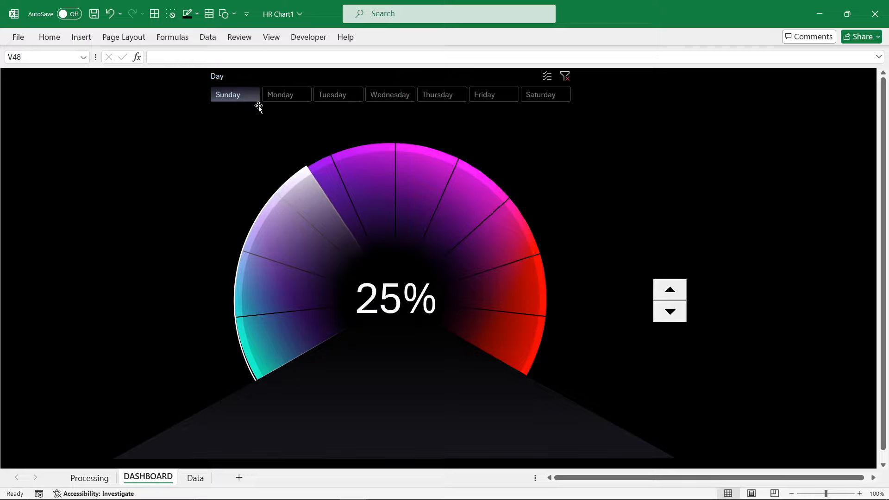
pyautogui.click(662, 319)
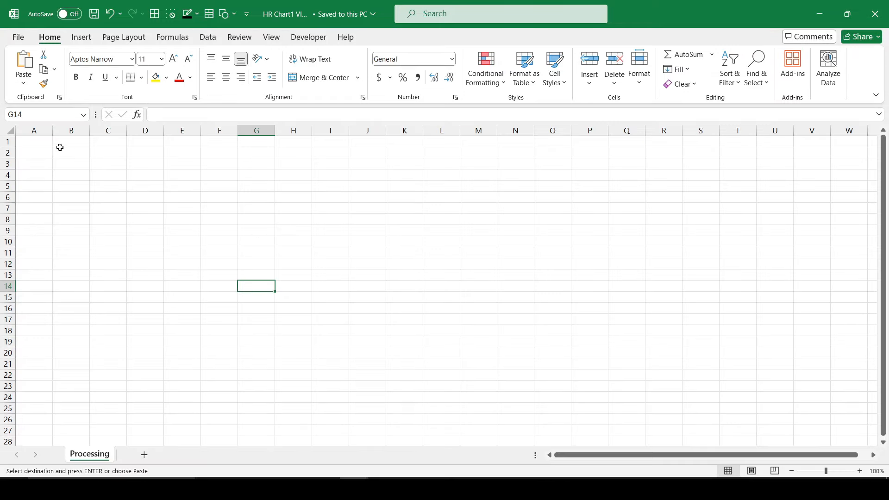
# - Enter the heading General Productivity in A1 and the value 35% in A2 of the Processing sheet
pyautogui.click(32, 141)
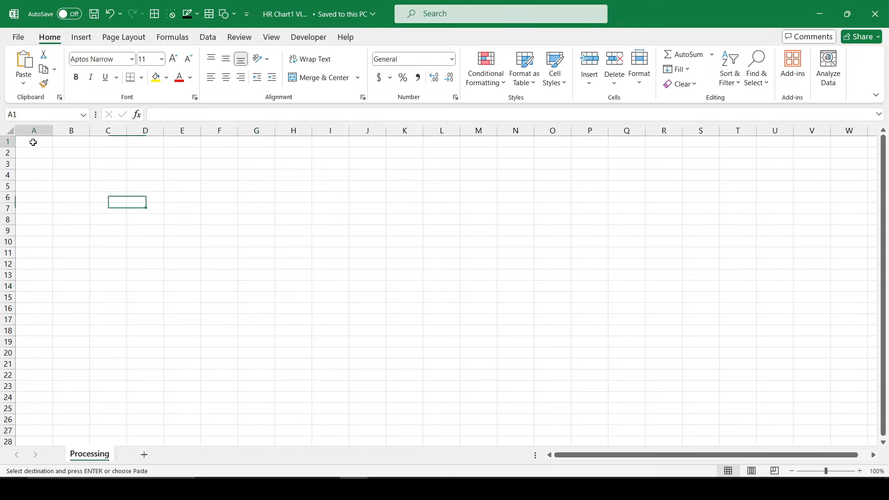
pyautogui.write('General Productivity')
pyautogui.click(34, 151)
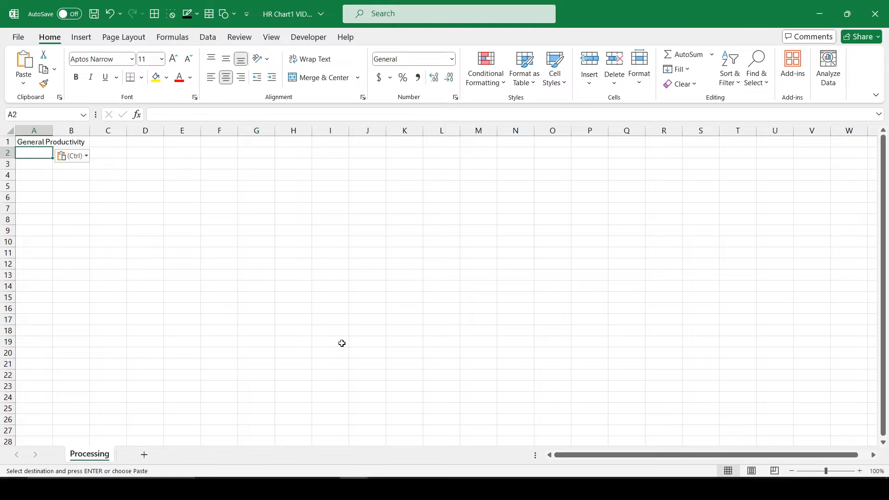
pyautogui.write('35')
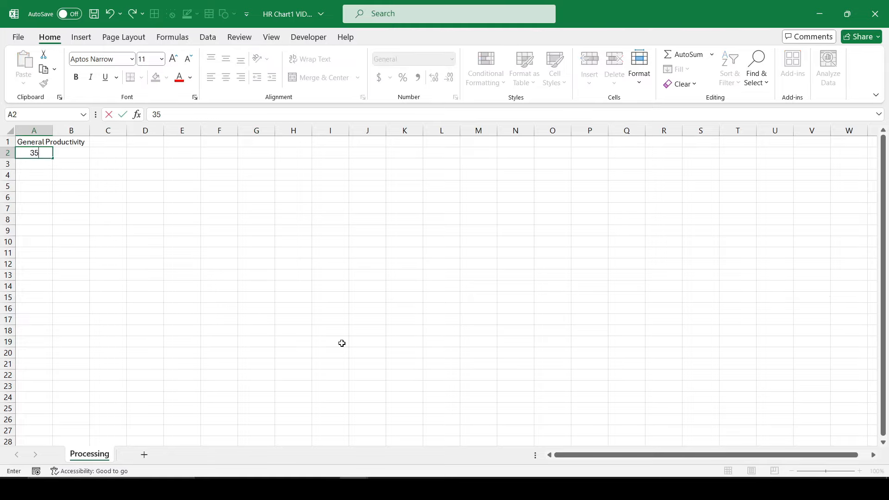
pyautogui.write('%')
pyautogui.press('Return')
# - Enter the formula =100%-A2 in cell B2 to calculate the remaining percentage
pyautogui.press('Up')
pyautogui.press('Right')
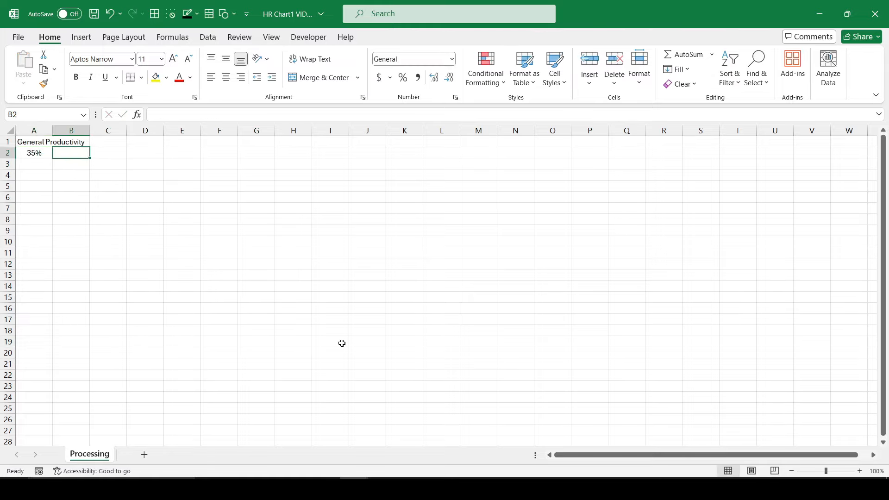
pyautogui.write('=100%')
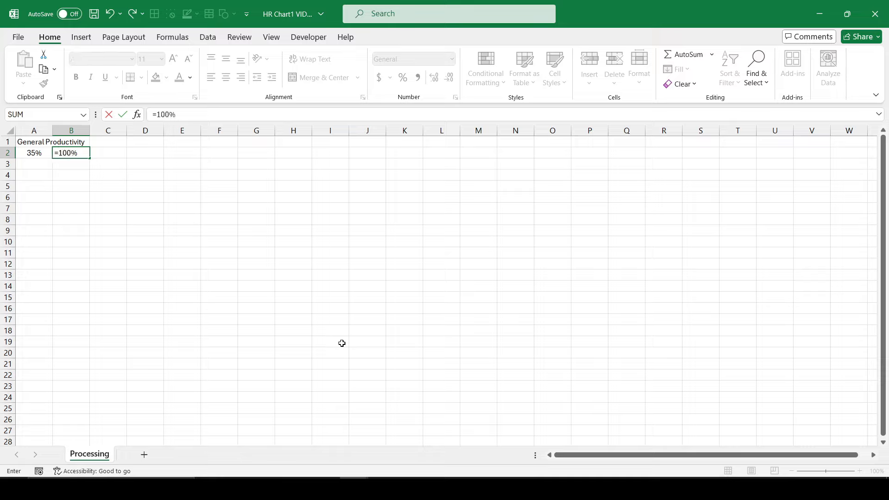
pyautogui.write('-A2')
pyautogui.press('Return')
pyautogui.press('Up')
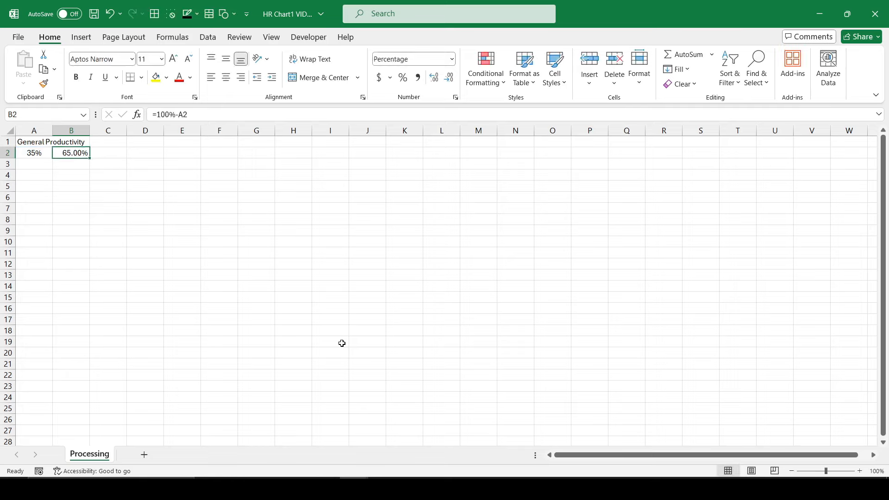
# - Enter 50% in cell C2, next to the remaining percentage
pyautogui.press('Right')
pyautogui.write('50')
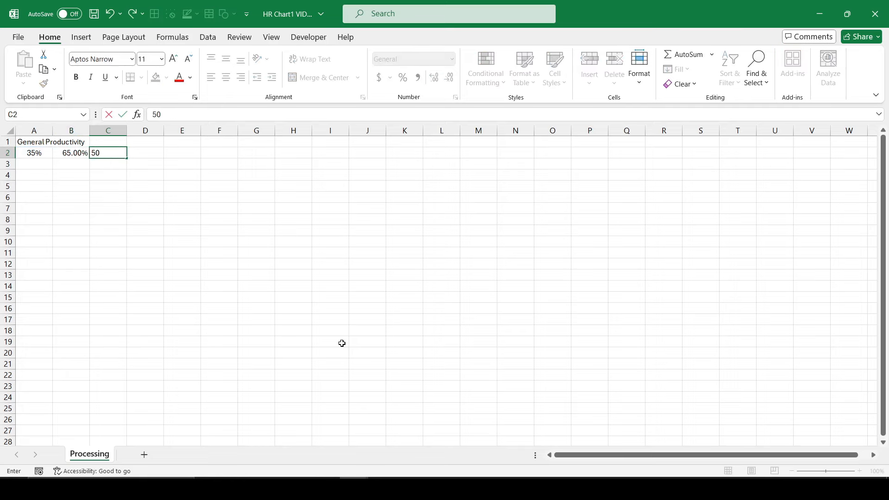
pyautogui.write('%')
pyautogui.press('Return')
pyautogui.press('Up')
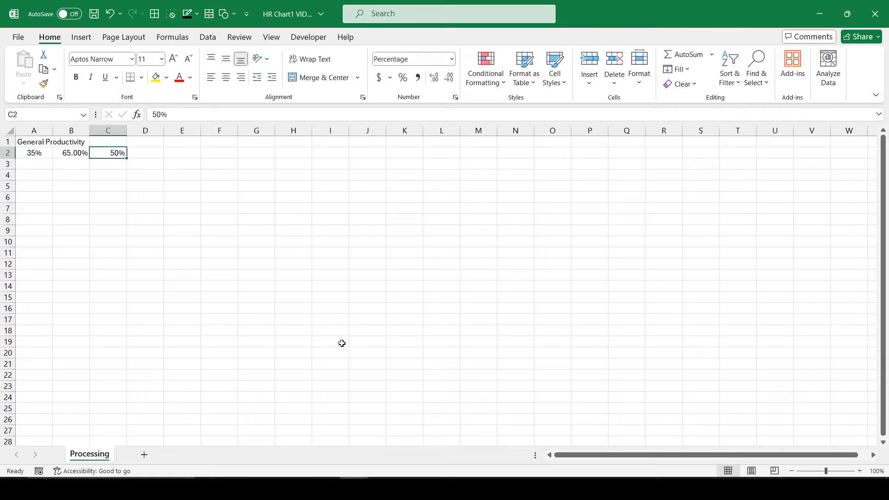
# - Format A2:C2 as percentages without decimals and centre the values horizontally
pyautogui.hotkey('shift', 'Left')
pyautogui.hotkey('shift', 'Left')
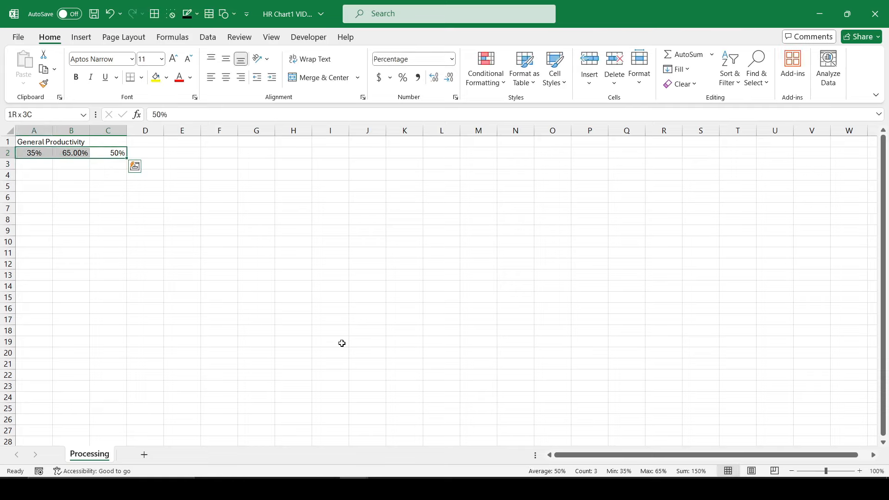
pyautogui.click(402, 79)
pyautogui.click(225, 80)
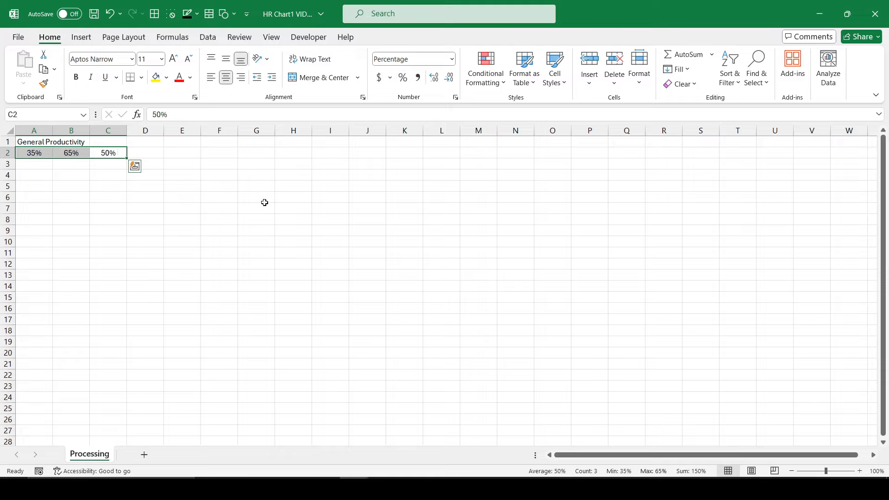
# - Enter the heading Dia in E1 and fill the range E2:E18 with the value 1
pyautogui.click(186, 141)
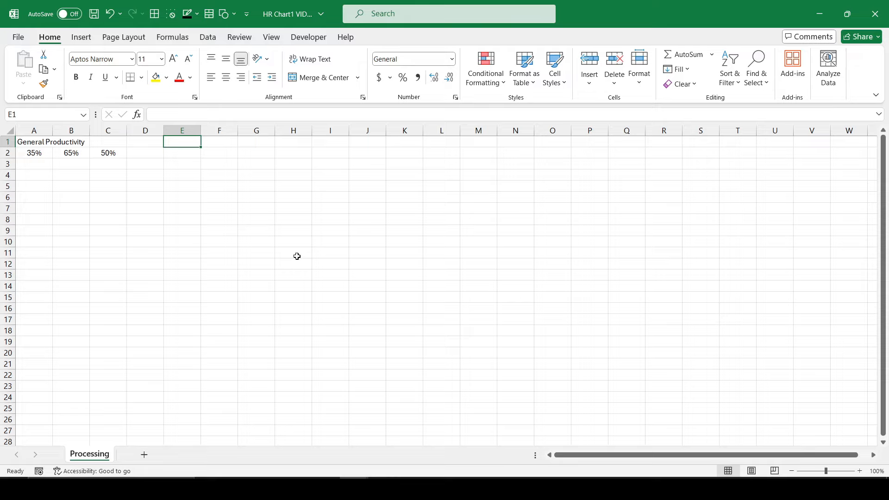
pyautogui.write('Dia')
pyautogui.press('Return')
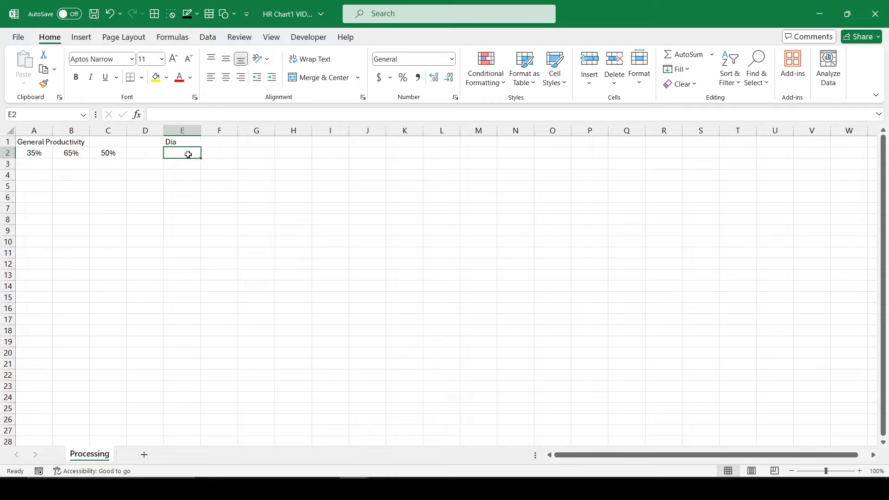
pyautogui.moveTo(185, 154); pyautogui.dragTo(196, 322)
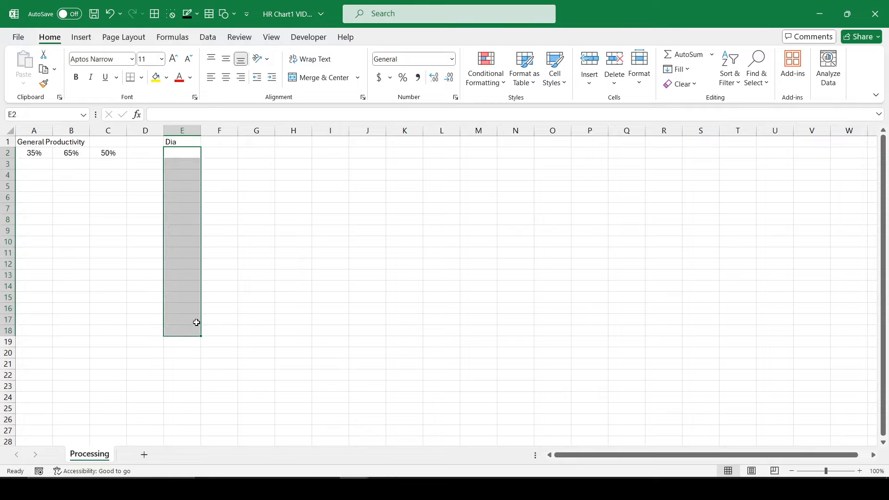
pyautogui.write('1')
pyautogui.hotkey('ctrl', 'Return')
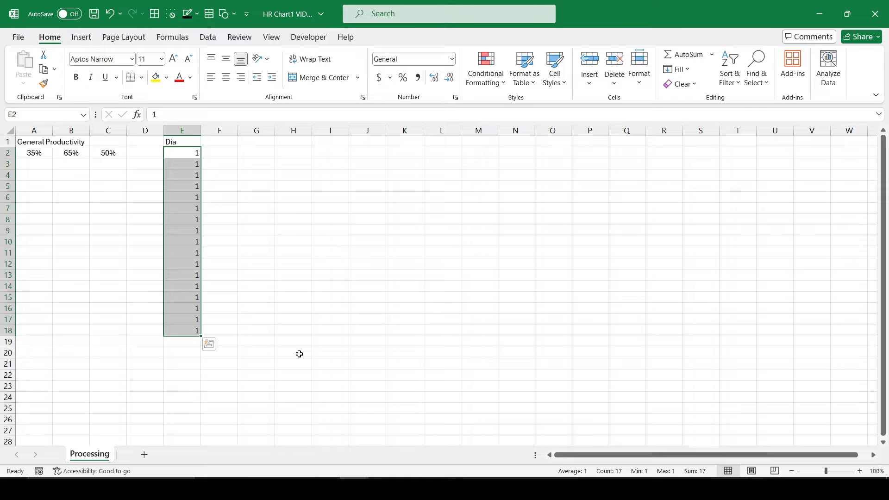
# - Clear the surplus values in E17:E18 and check the sum of the remaining range E2:E16
pyautogui.click(252, 350)
pyautogui.moveTo(175, 316); pyautogui.dragTo(175, 330)
pyautogui.press('Delete')
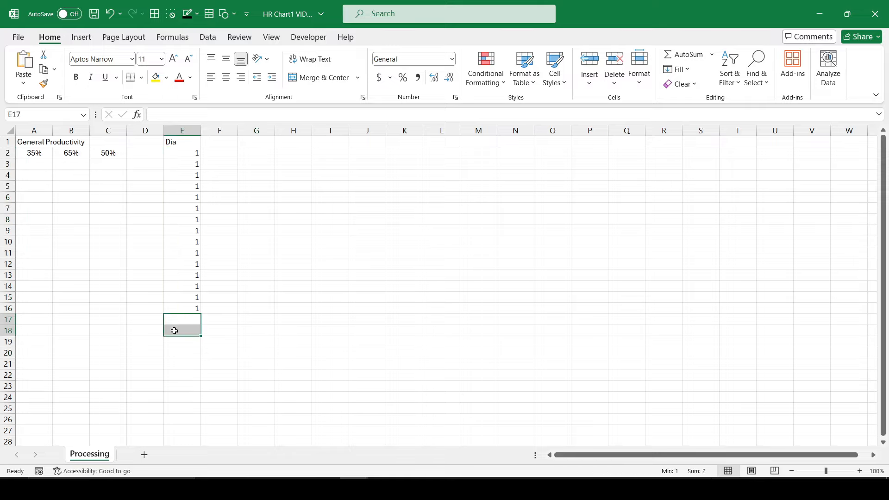
pyautogui.press('Up')
pyautogui.hotkey('ctrl', 'shift', 'Up')
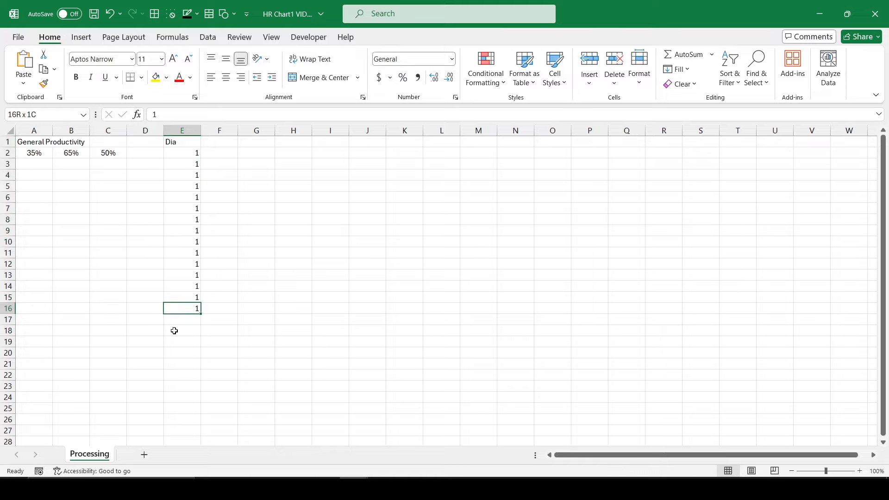
pyautogui.hotkey('shift', 'Down')
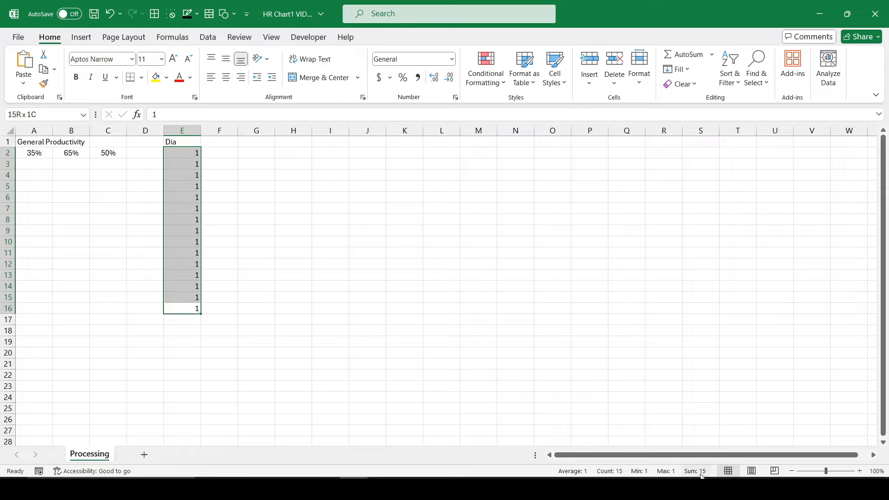
pyautogui.click(268, 205)
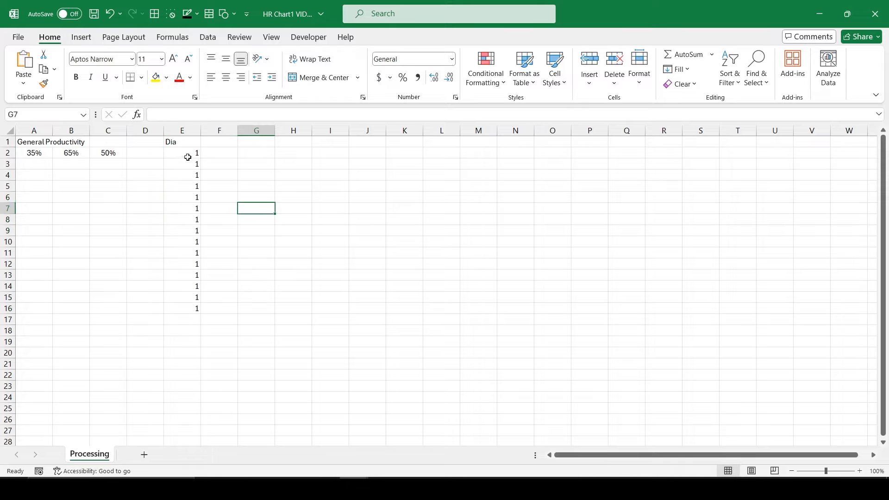
# - Centre the contents of E1:E16 and insert a 2-D pie chart based on that range
pyautogui.click(181, 140)
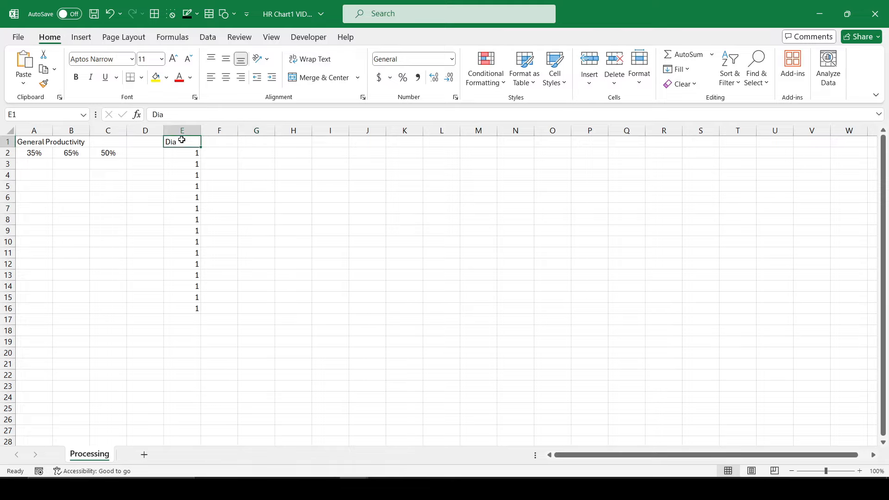
pyautogui.moveTo(181, 139); pyautogui.dragTo(181, 307)
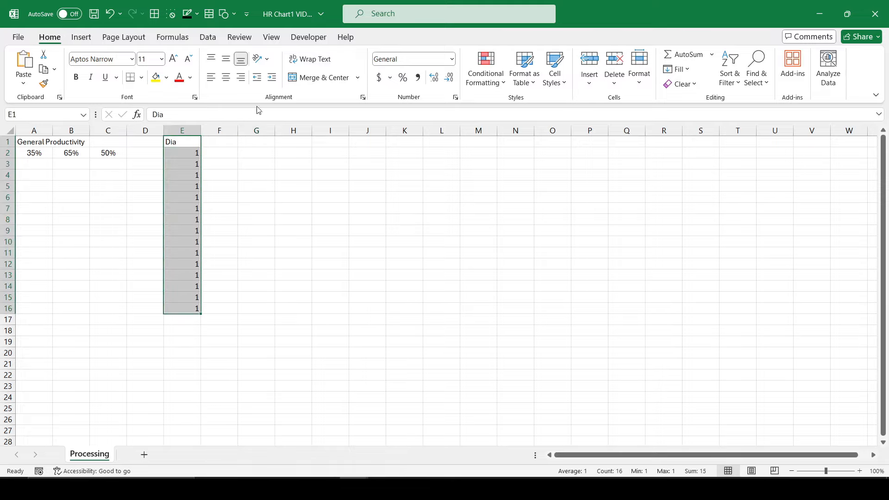
pyautogui.click(225, 78)
pyautogui.click(81, 37)
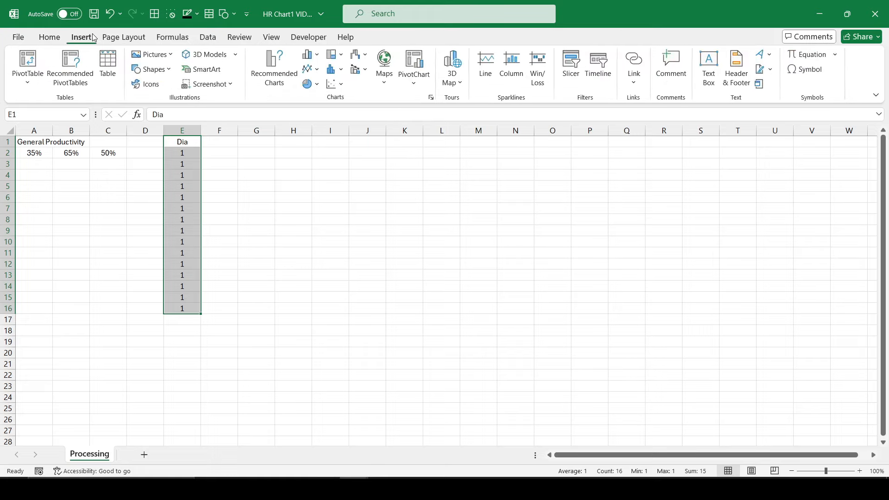
pyautogui.click(318, 87)
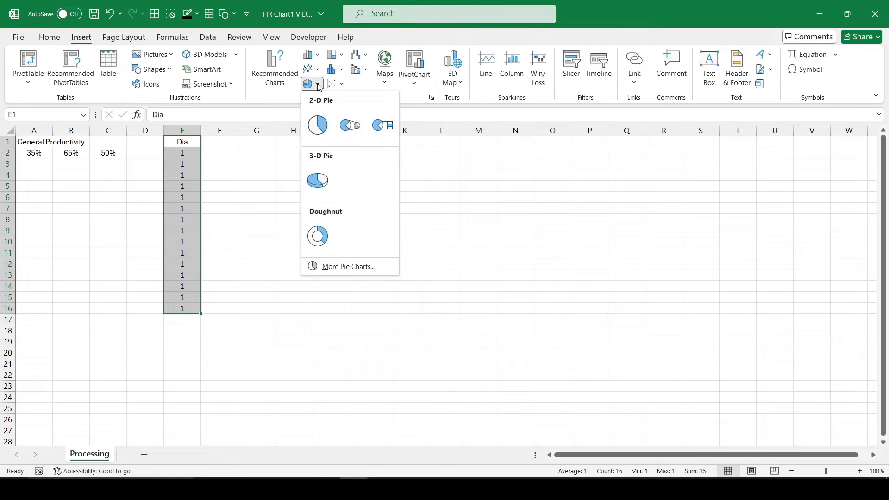
pyautogui.click(317, 125)
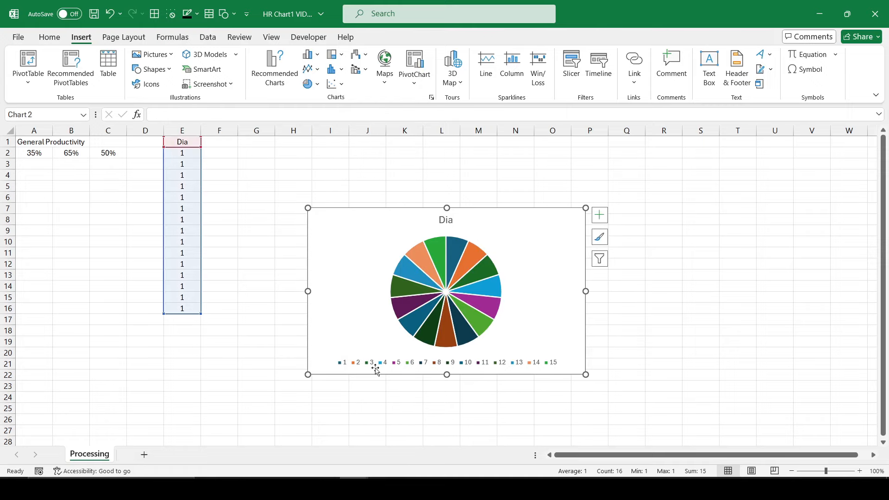
# - Delete the legend and the title from the new pie chart
pyautogui.click(455, 366)
pyautogui.press('Delete')
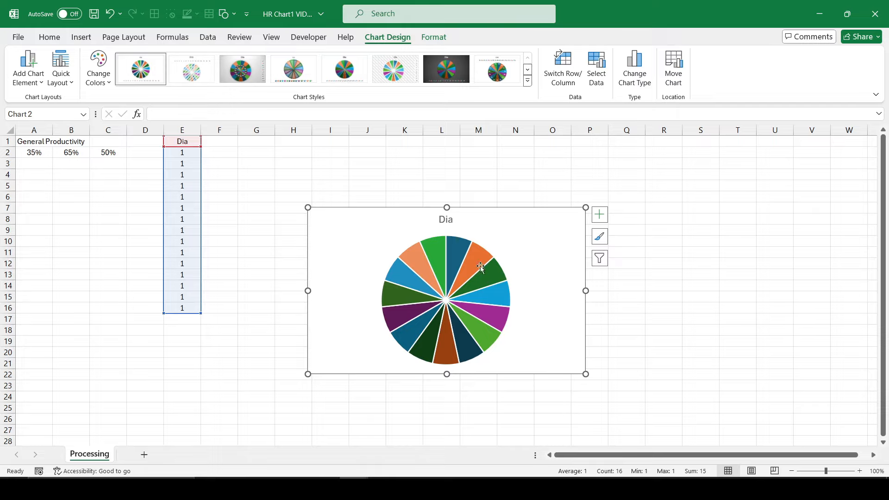
pyautogui.click(442, 219)
pyautogui.press('Delete')
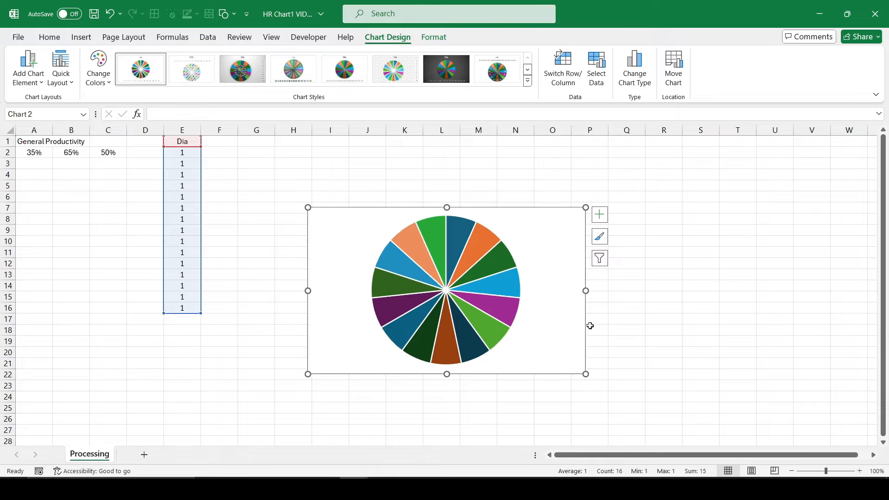
# - Format the pie series with no fill and a solid black border 1 pt wide
pyautogui.rightClick(500, 265)
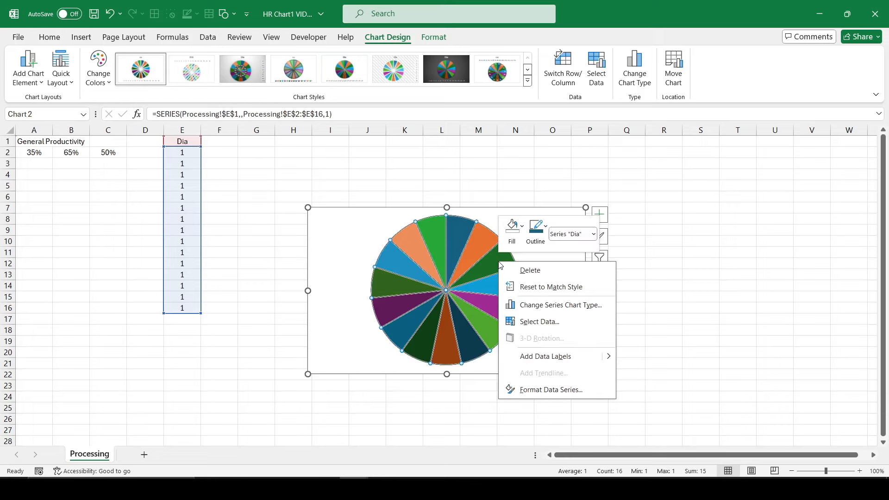
pyautogui.click(550, 390)
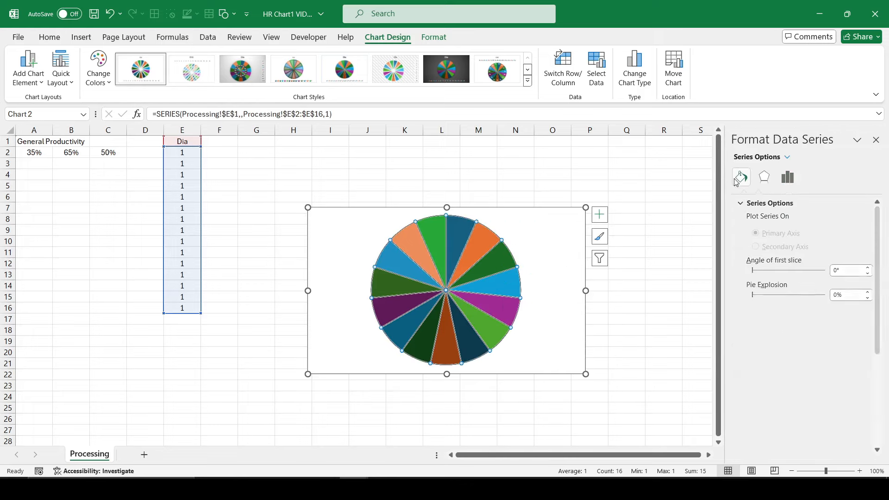
pyautogui.click(741, 177)
pyautogui.click(762, 225)
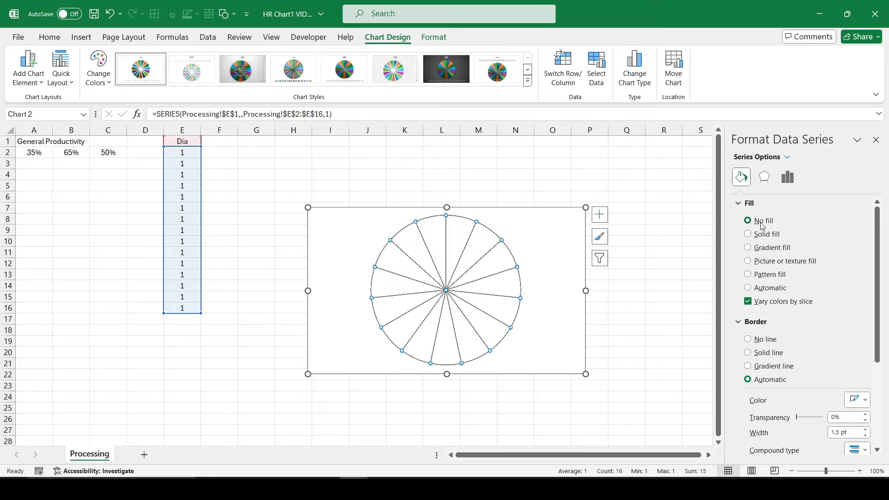
pyautogui.click(858, 400)
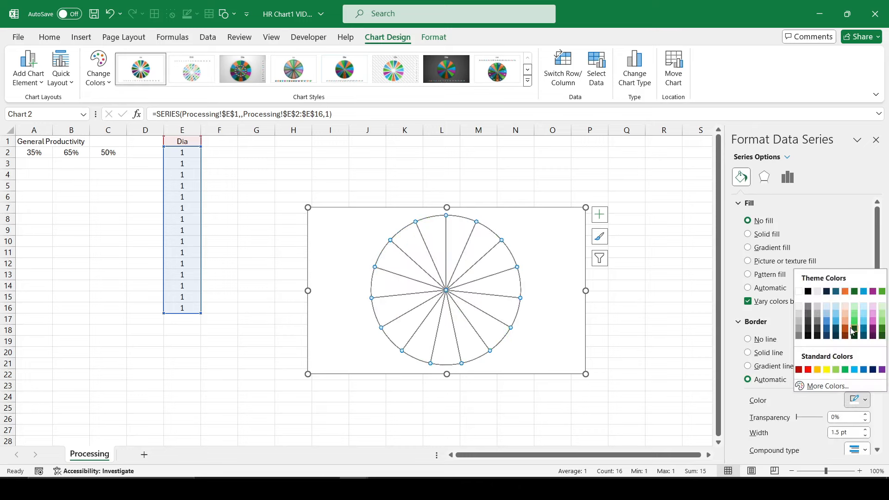
pyautogui.click(807, 292)
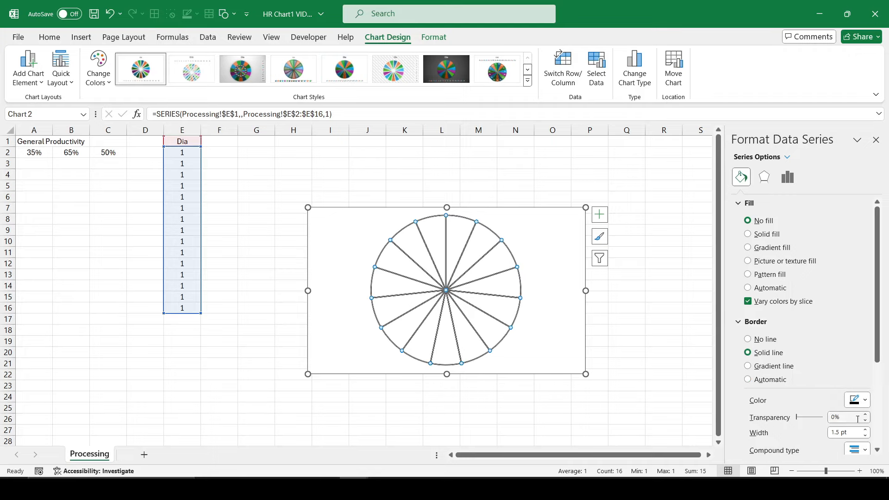
pyautogui.click(864, 436)
pyautogui.click(865, 436)
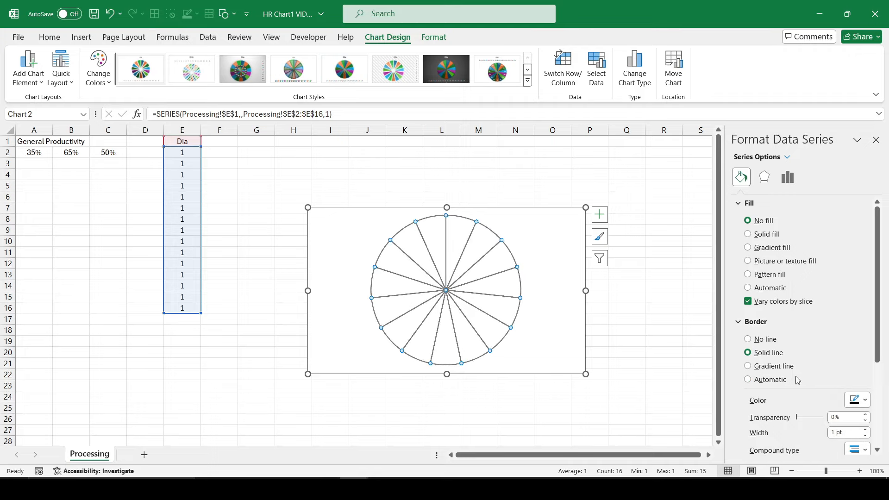
pyautogui.click(637, 299)
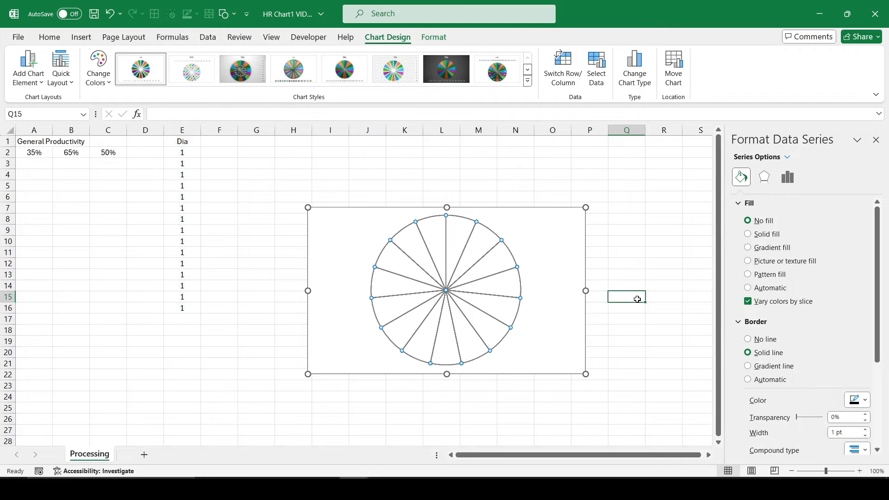
# - Add a second series named Data to the pie chart, taking its values from Processing!$A$2:$C$2
pyautogui.click(498, 212)
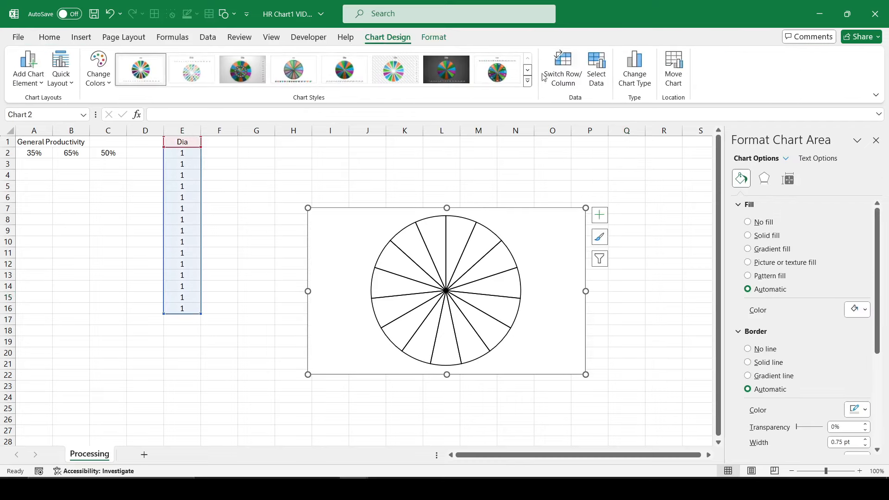
pyautogui.click(595, 78)
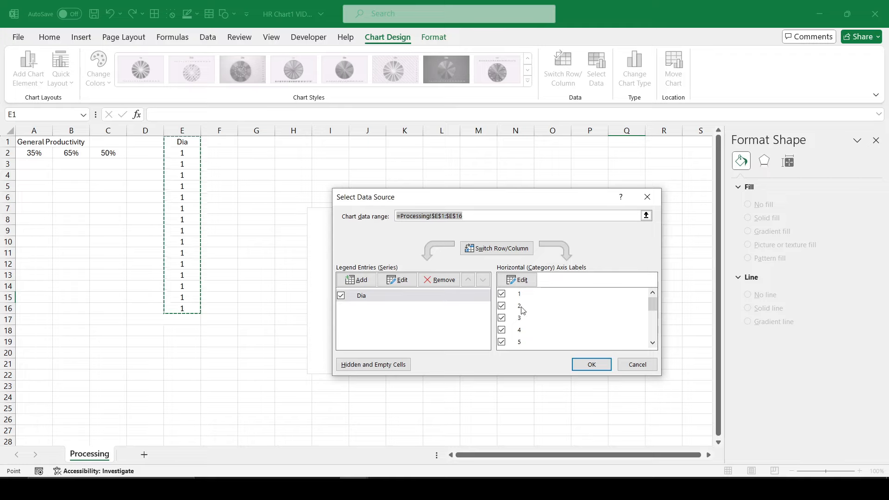
pyautogui.click(367, 281)
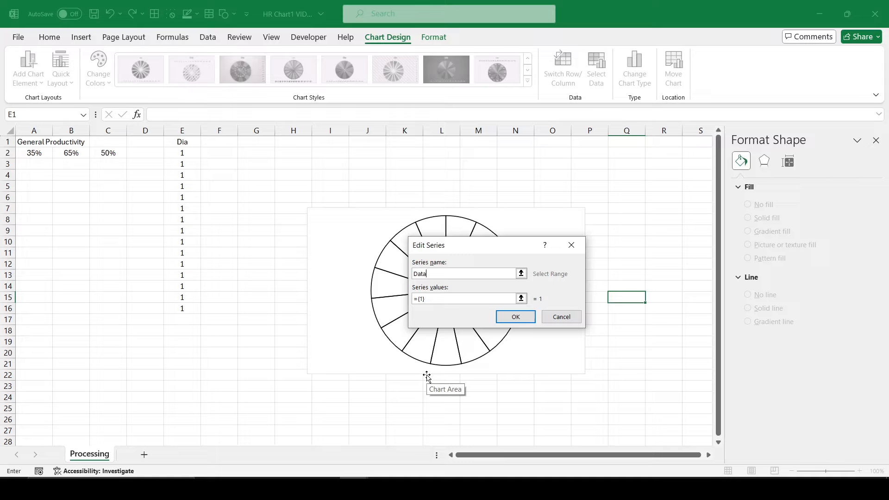
pyautogui.click(521, 299)
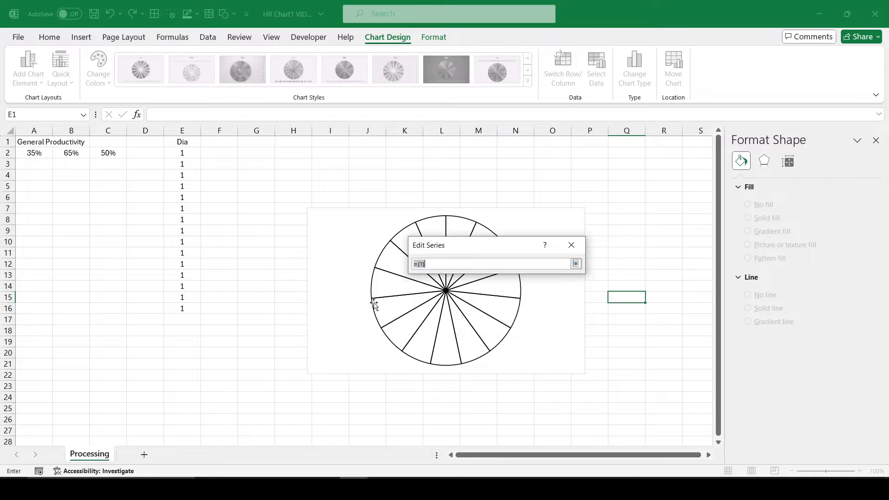
pyautogui.moveTo(26, 155); pyautogui.dragTo(99, 156)
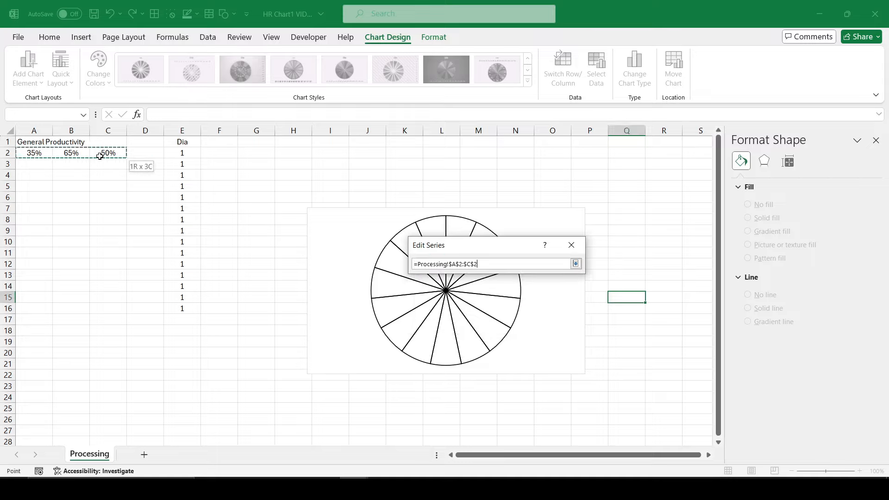
pyautogui.press('Return')
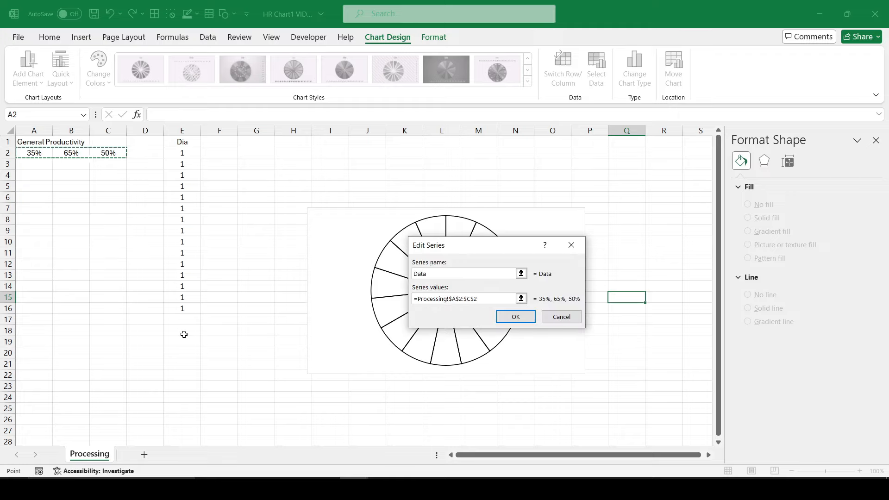
pyautogui.click(515, 317)
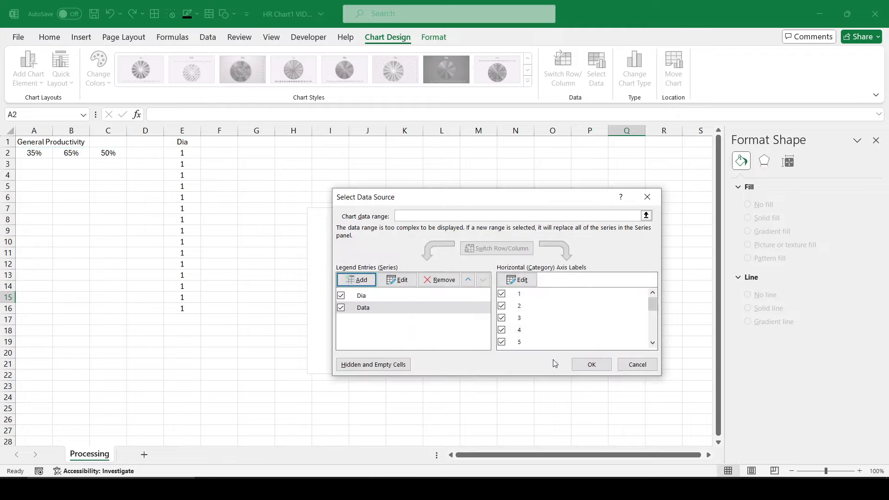
pyautogui.click(593, 364)
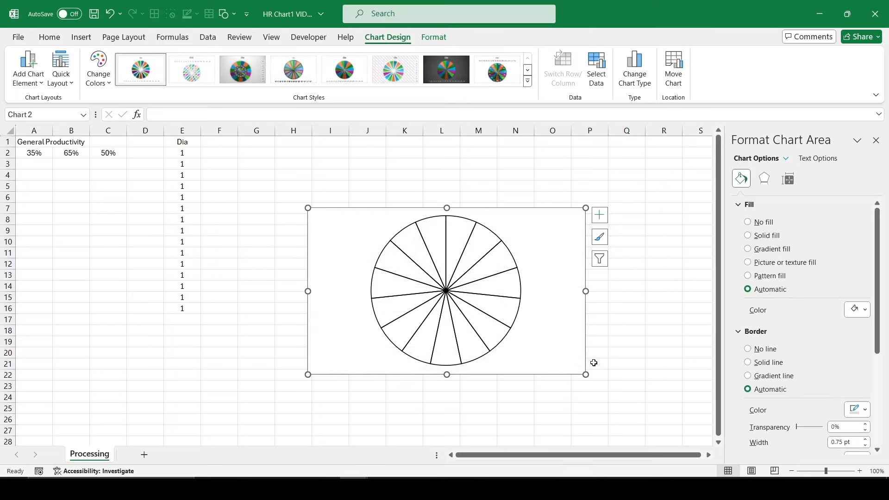
# - Change the chart to a custom combination with both the Dia and Data series set to Pie
pyautogui.click(633, 69)
pyautogui.click(296, 347)
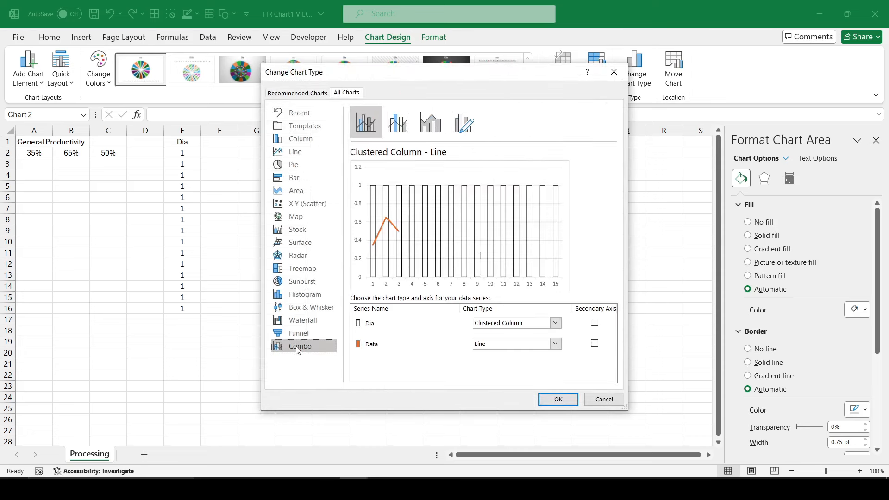
pyautogui.click(556, 322)
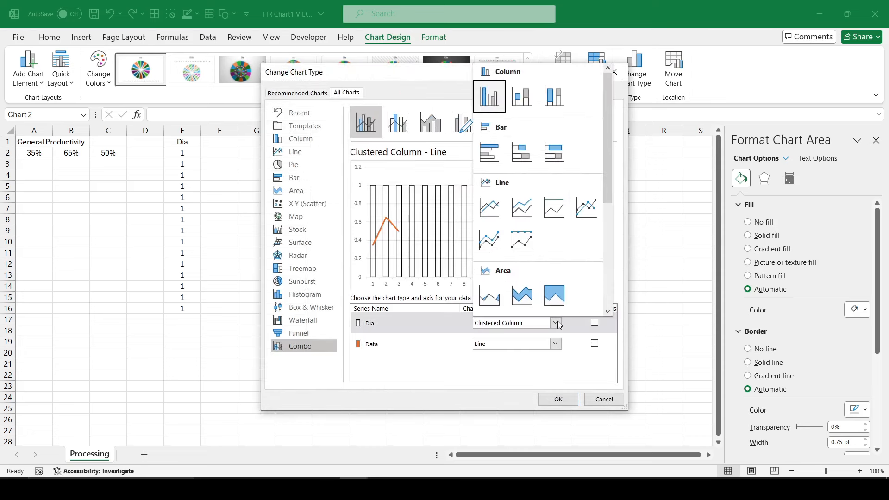
pyautogui.scroll(-4, 561, 267)
pyautogui.click(496, 152)
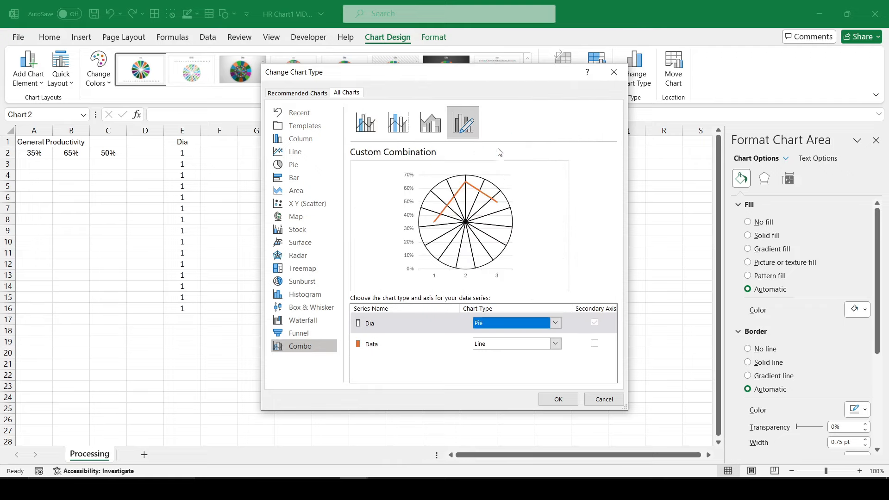
pyautogui.click(554, 345)
pyautogui.scroll(-4, 546, 269)
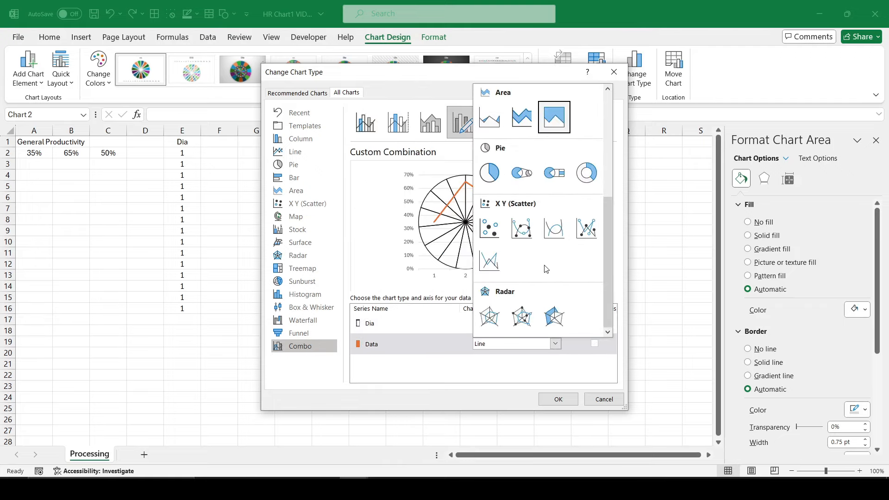
pyautogui.click(492, 173)
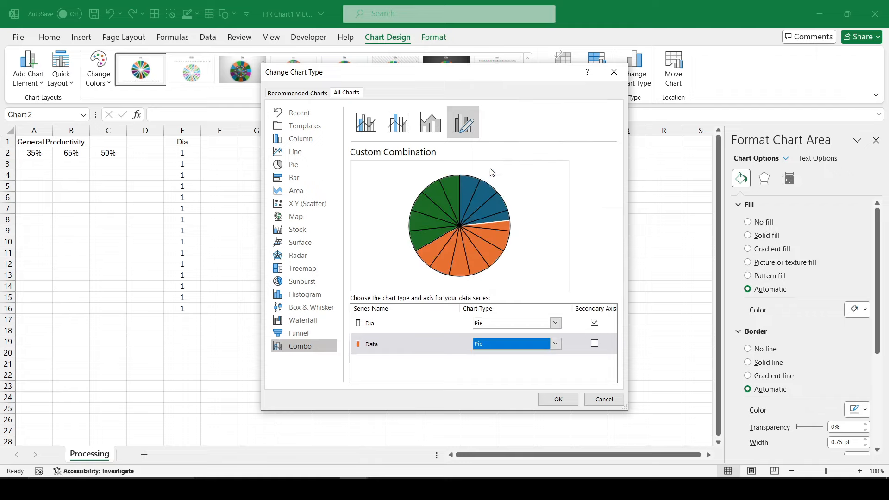
# - Take the Dia series off the secondary axis, plot the Data series there instead and apply the combination
pyautogui.click(594, 323)
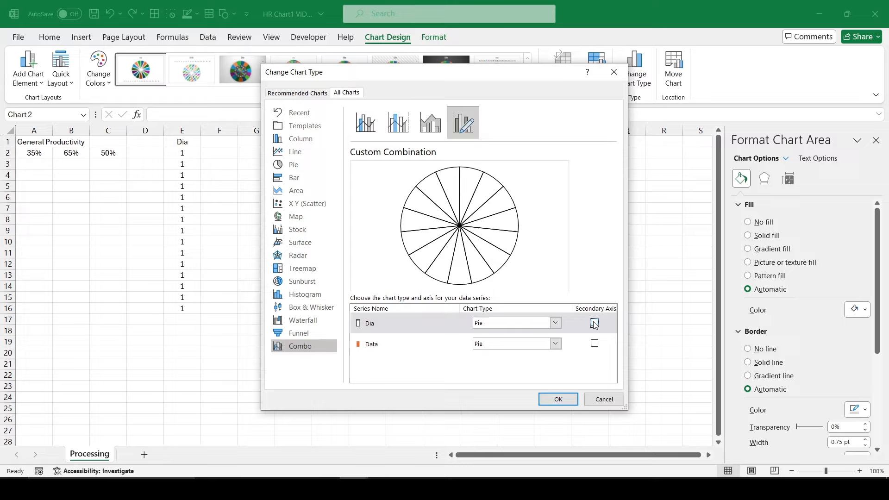
pyautogui.click(594, 345)
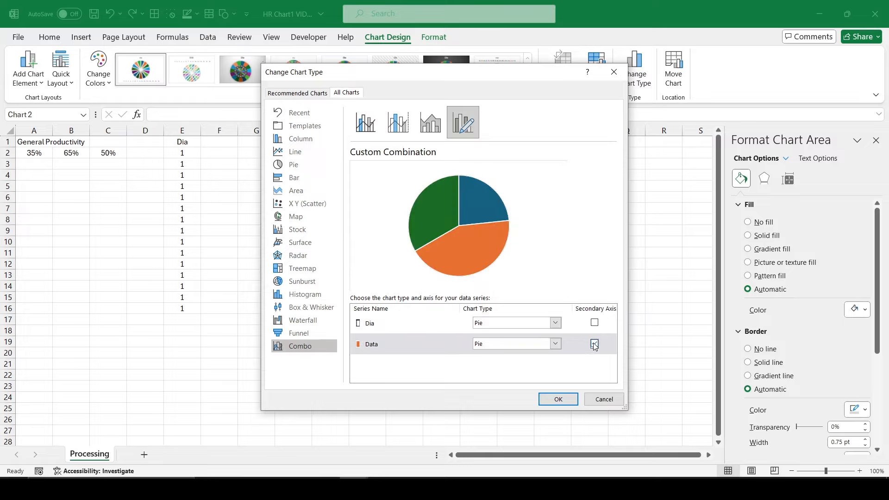
pyautogui.click(559, 399)
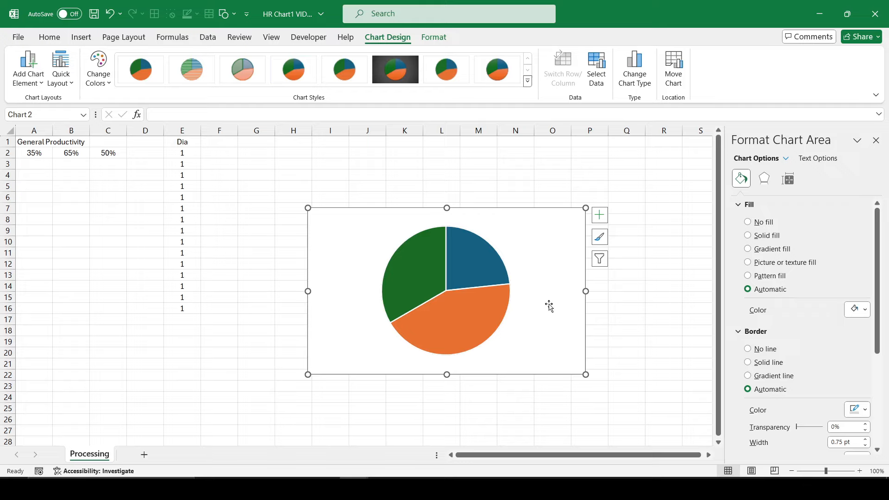
# - Set the Data series' angle of first slice to 240°
pyautogui.click(477, 261)
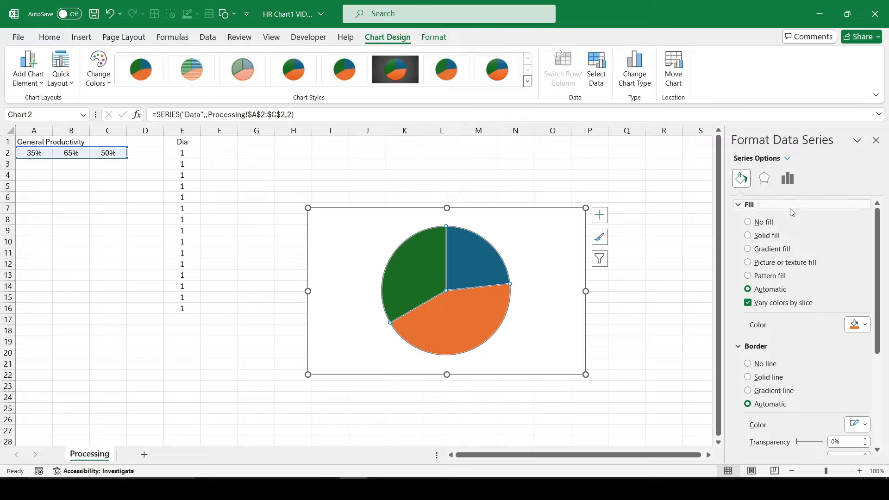
pyautogui.click(788, 184)
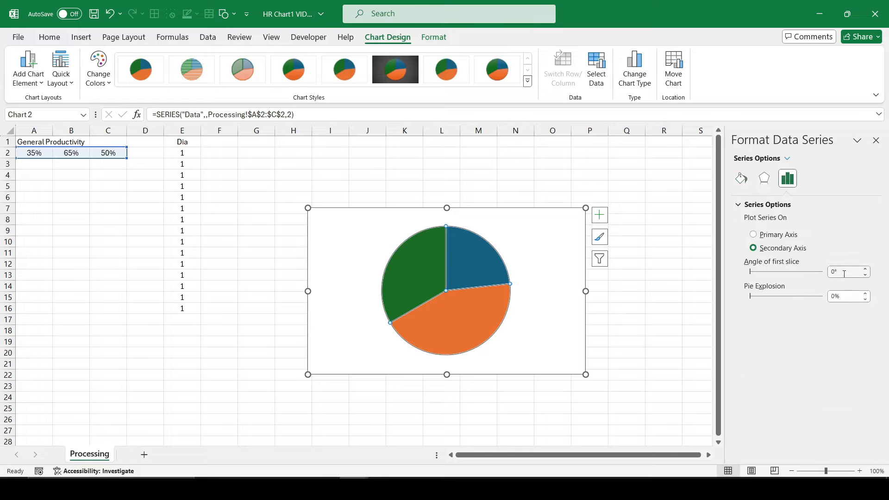
pyautogui.click(843, 273)
pyautogui.write('240')
pyautogui.press('Return')
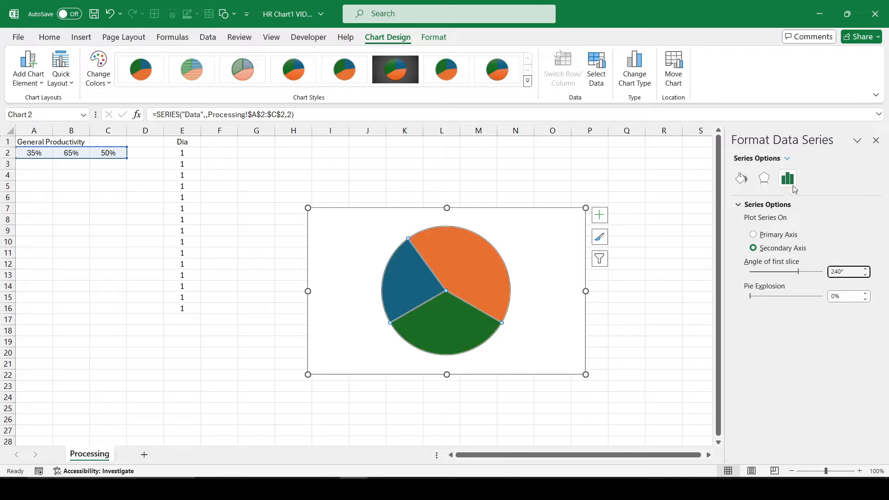
# - Set the orange 65% slice of the Data series to no fill
pyautogui.click(451, 330)
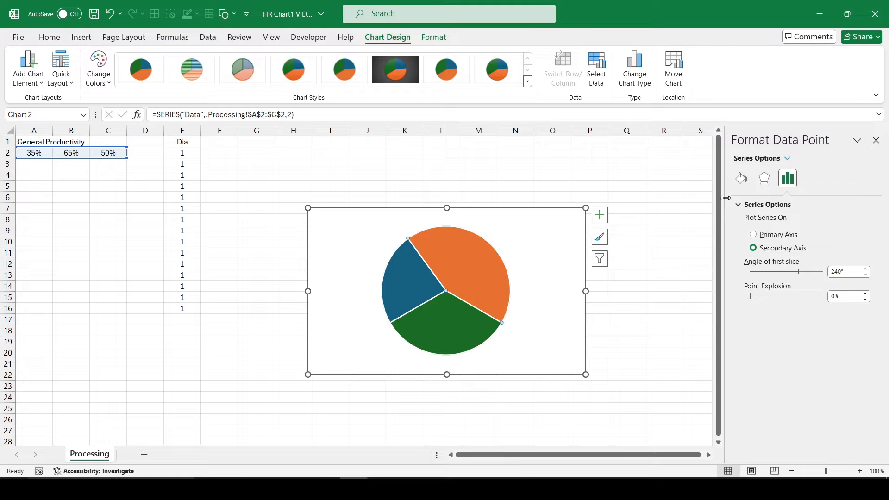
pyautogui.click(741, 178)
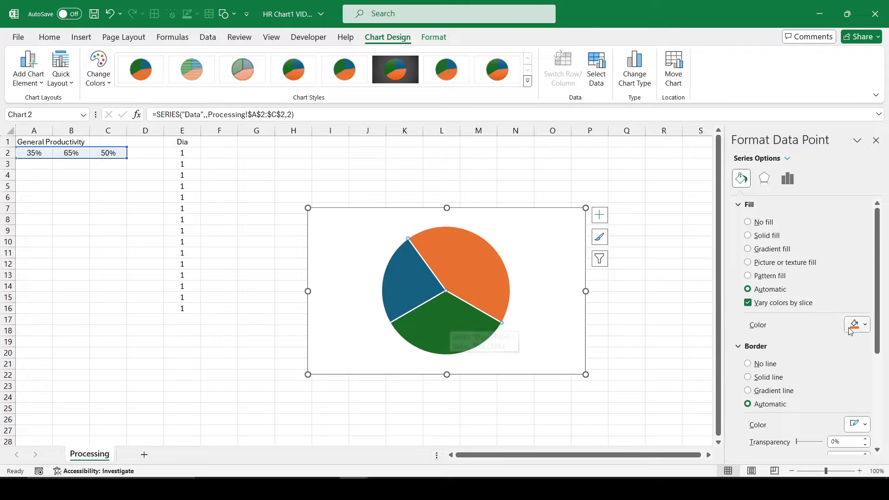
pyautogui.click(867, 326)
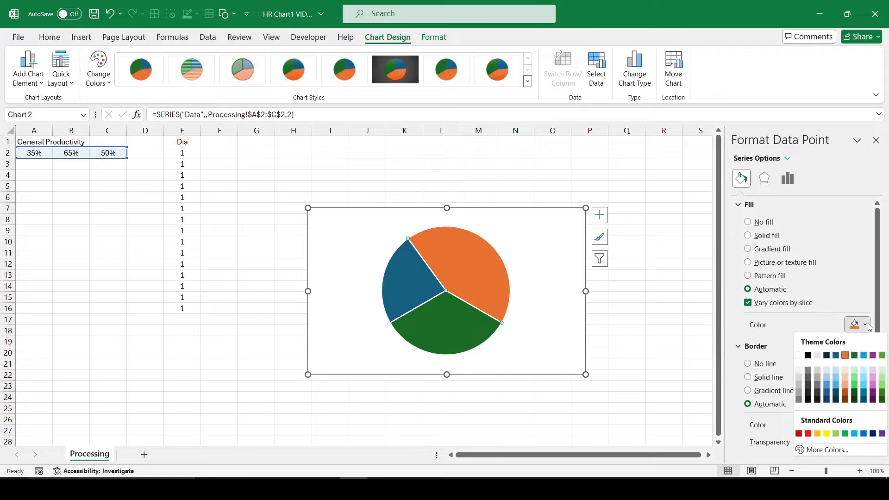
pyautogui.click(763, 222)
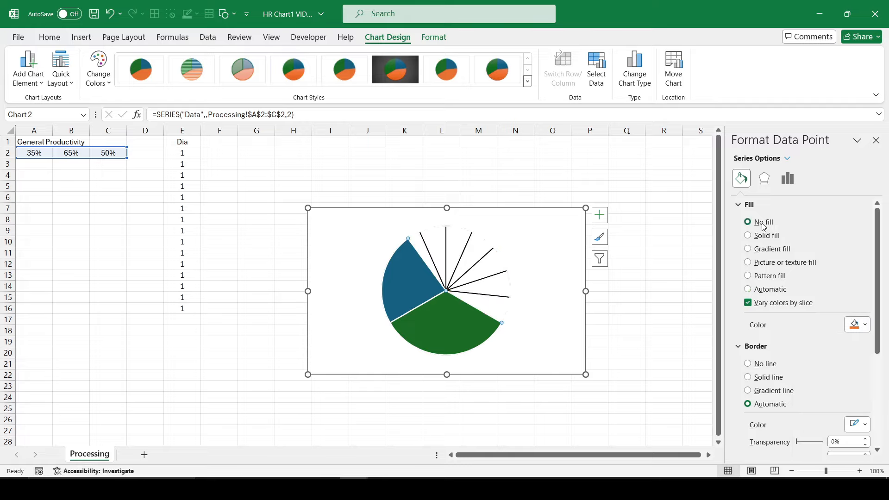
# - Fill the green 50% slice of the Data series with black and deselect the chart
pyautogui.hotkey('ctrl', 'z')
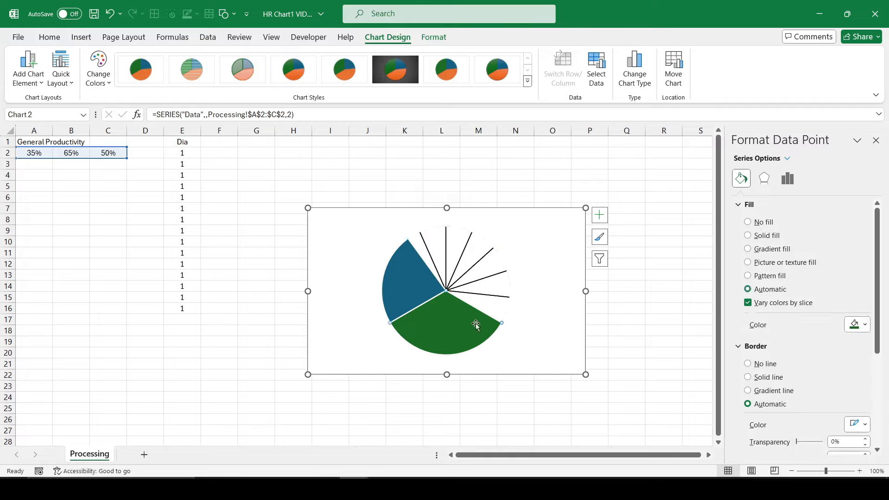
pyautogui.click(868, 326)
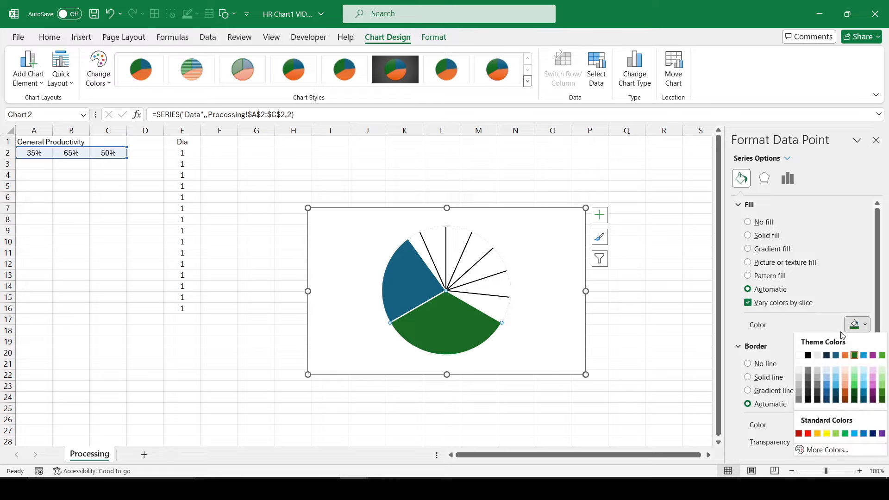
pyautogui.click(811, 354)
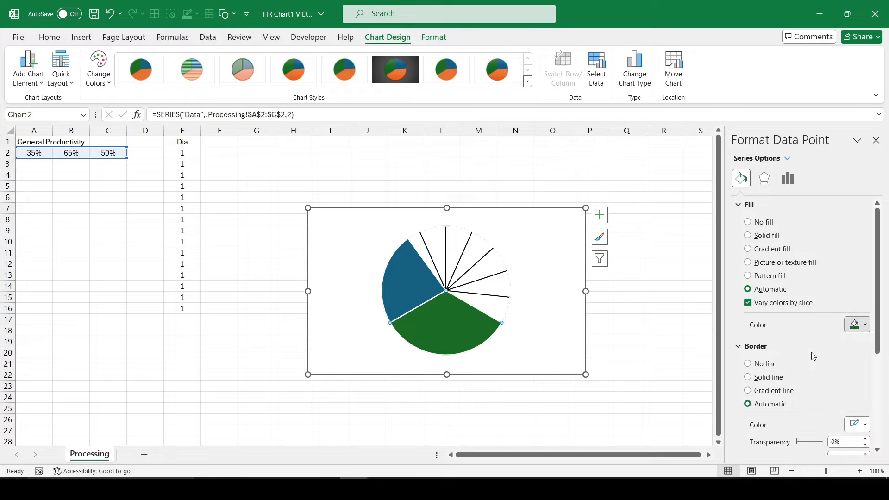
pyautogui.click(661, 282)
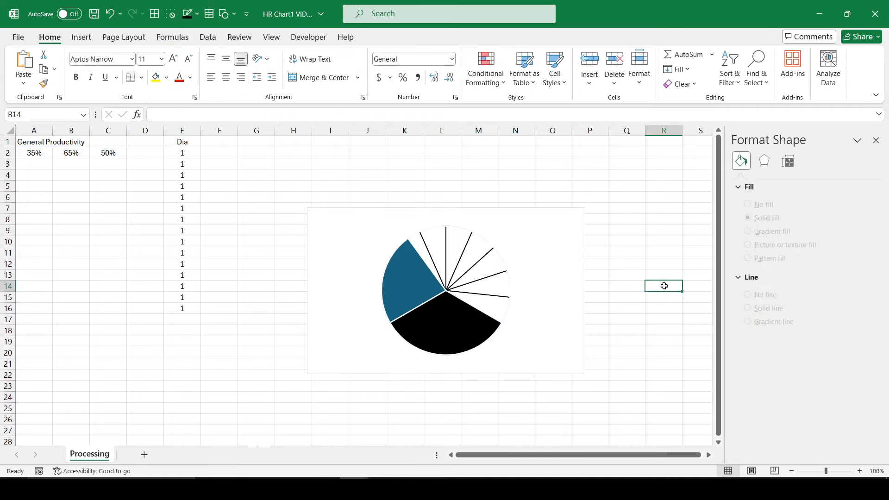
# - Apply a gradient fill to the blue 35% slice of the Data series
pyautogui.click(418, 289)
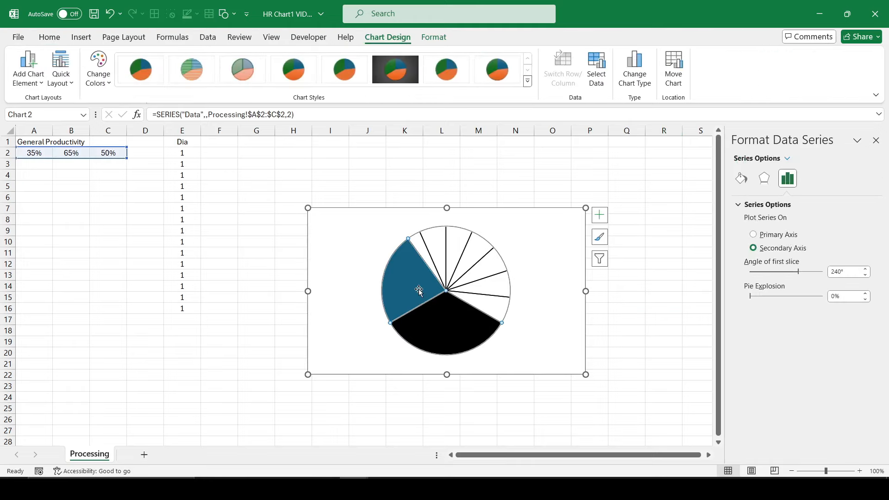
pyautogui.click(419, 290)
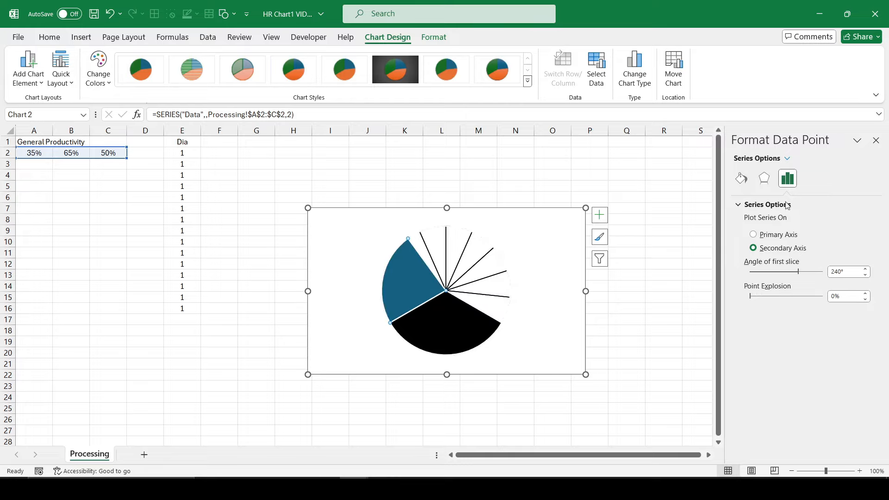
pyautogui.click(742, 178)
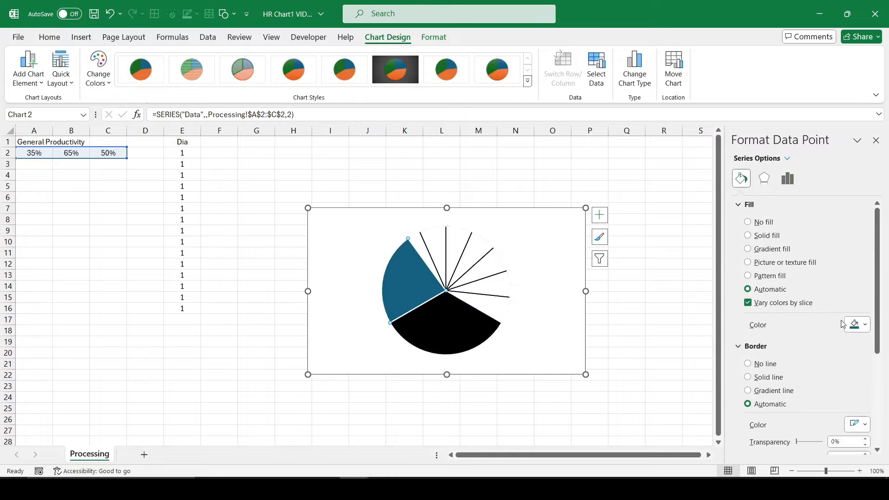
pyautogui.click(771, 249)
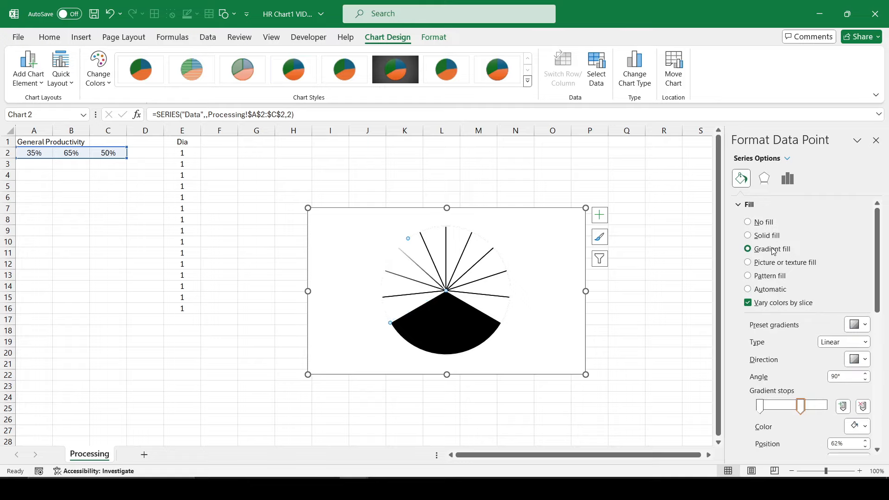
pyautogui.scroll(-3, 804, 305)
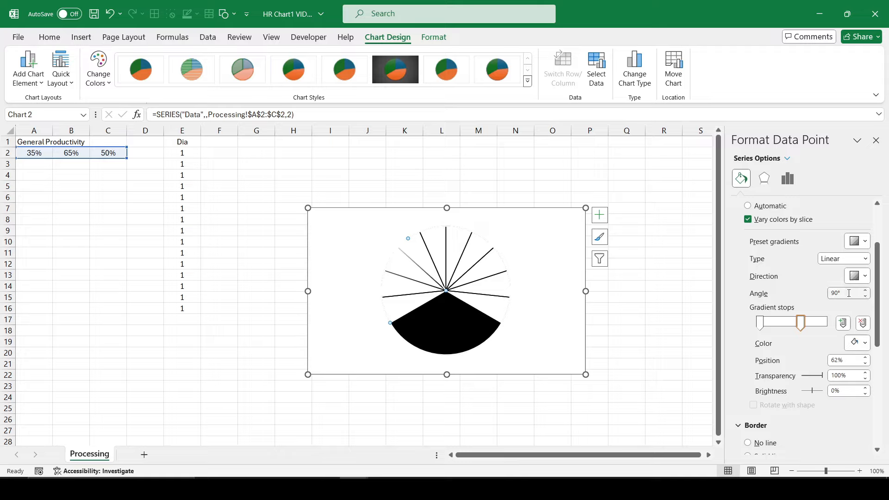
# - Fill the chart area background with black
pyautogui.click(434, 37)
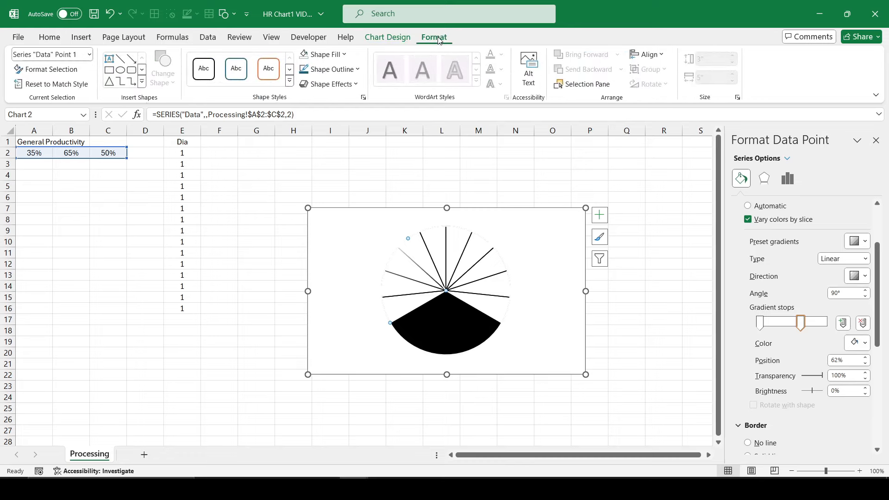
pyautogui.click(521, 209)
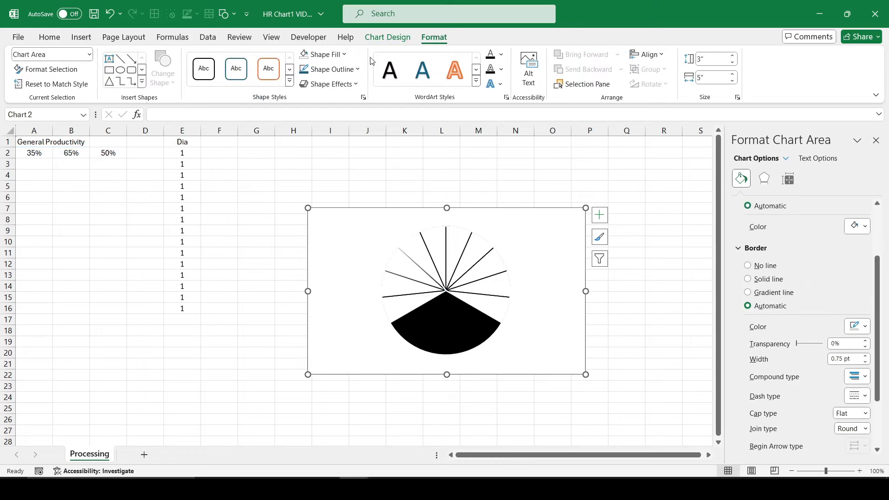
pyautogui.click(345, 54)
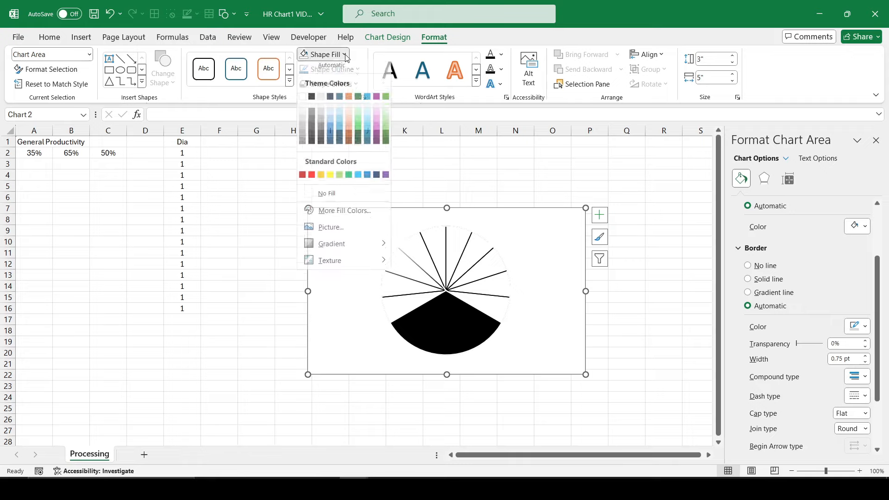
pyautogui.click(311, 102)
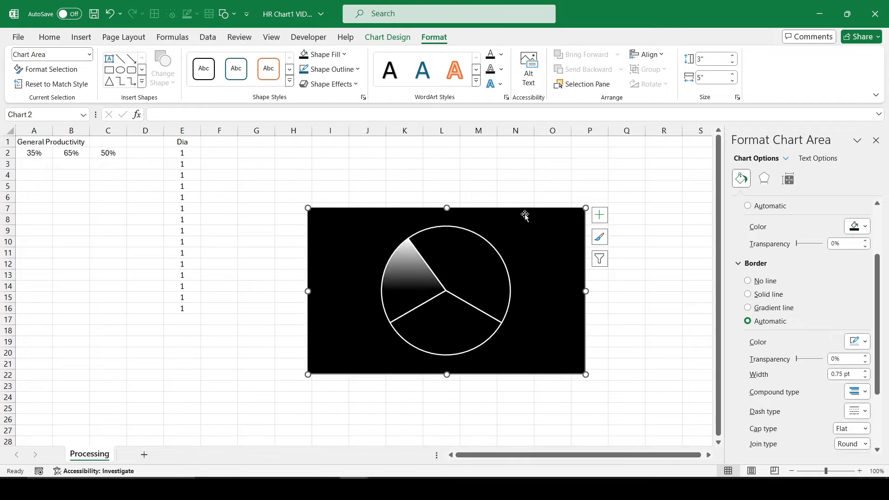
# - Shift the transparent gradient stop of the Data series' 35% slice slightly outward, to about 64%
pyautogui.click(414, 277)
pyautogui.click(414, 277)
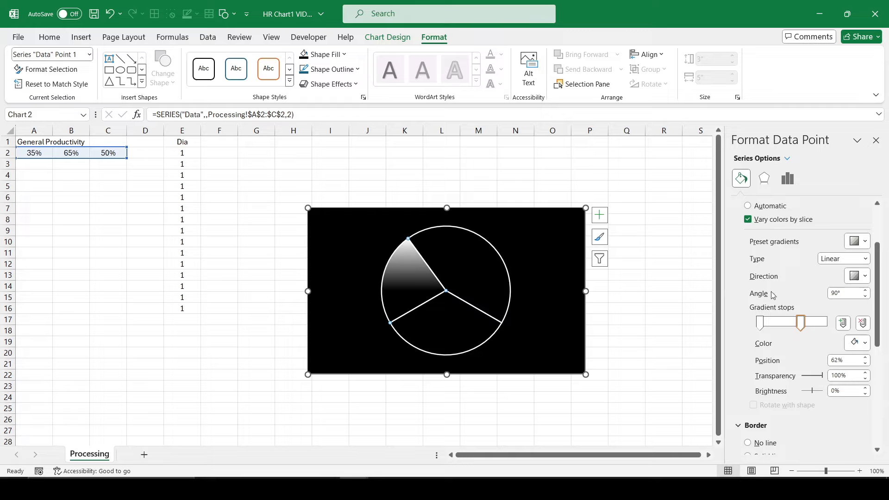
pyautogui.moveTo(809, 325); pyautogui.dragTo(803, 327)
pyautogui.click(759, 324)
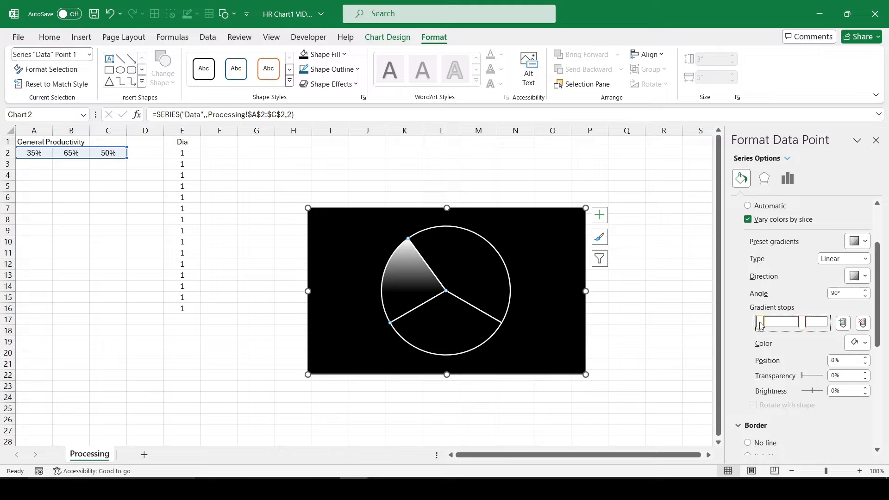
pyautogui.click(842, 292)
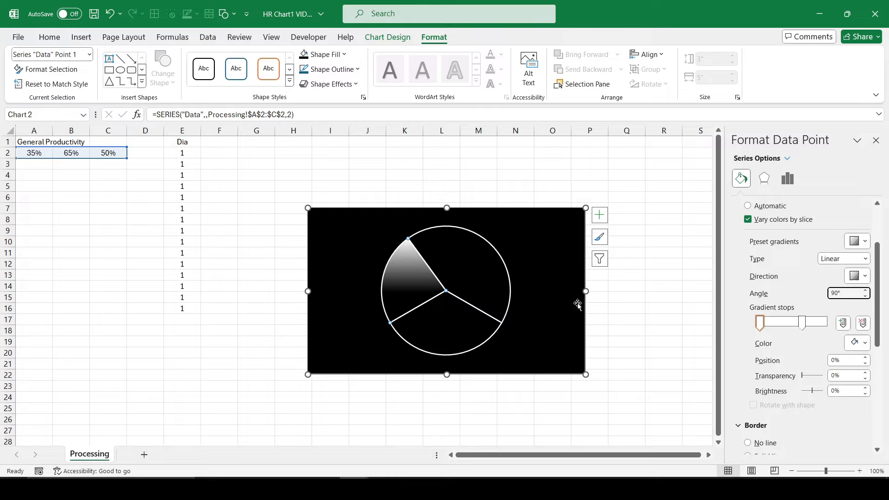
# - Remove the borders from the Data series' 65% and 50% slices and deselect the chart
pyautogui.click(470, 265)
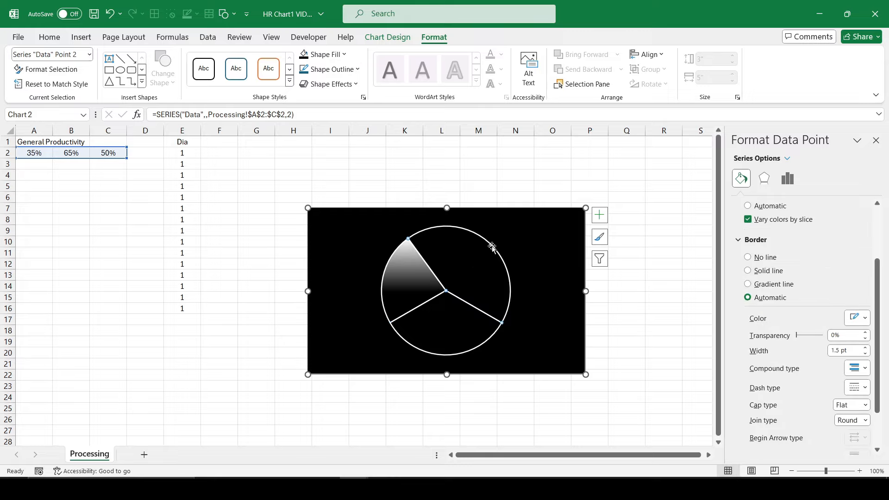
pyautogui.click(763, 260)
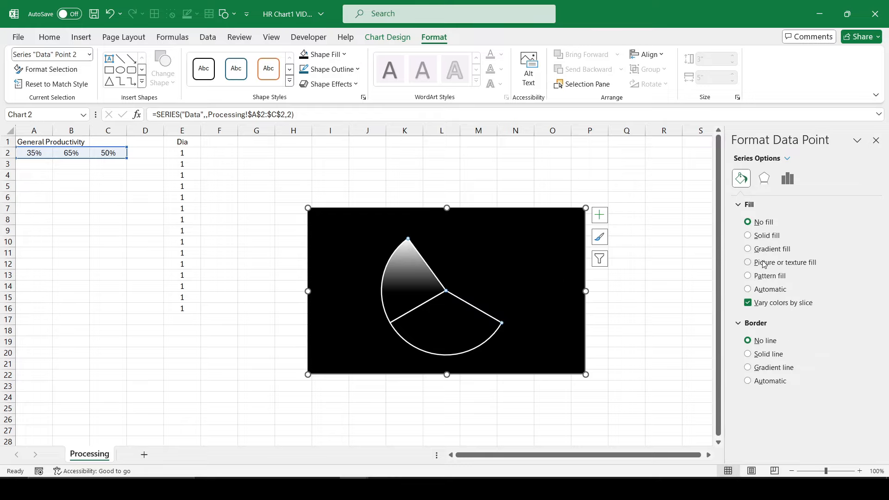
pyautogui.click(460, 323)
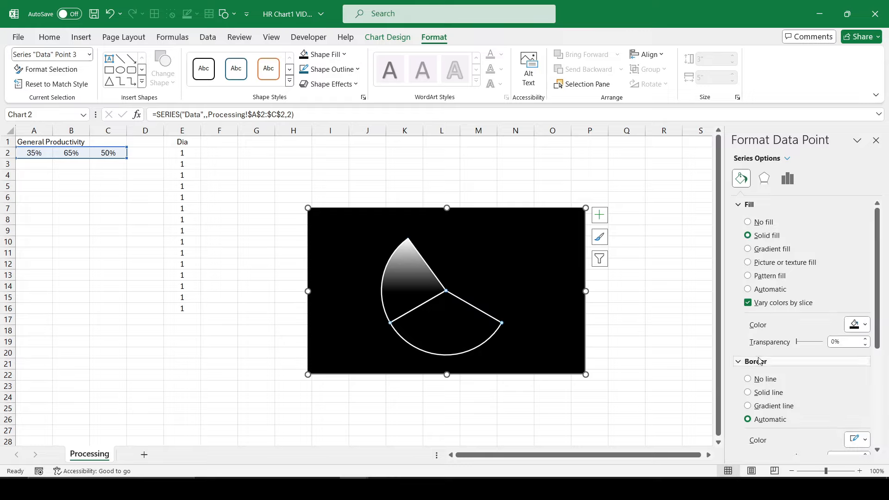
pyautogui.click(759, 379)
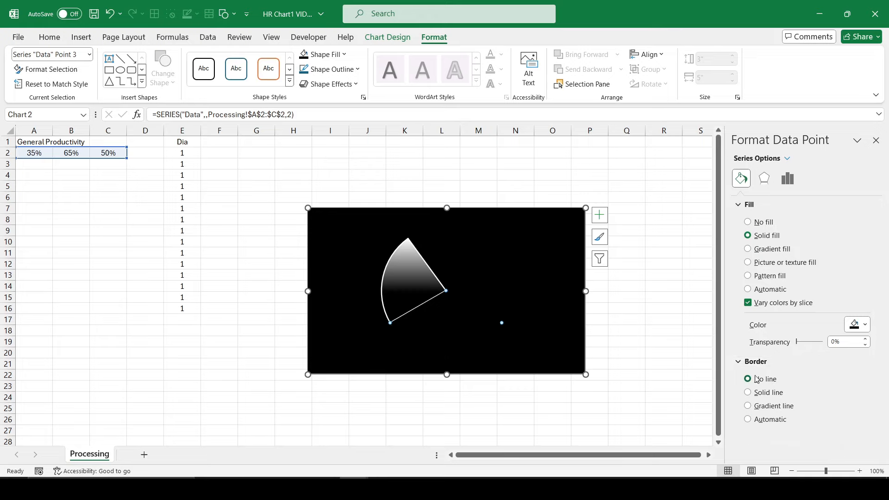
pyautogui.click(664, 330)
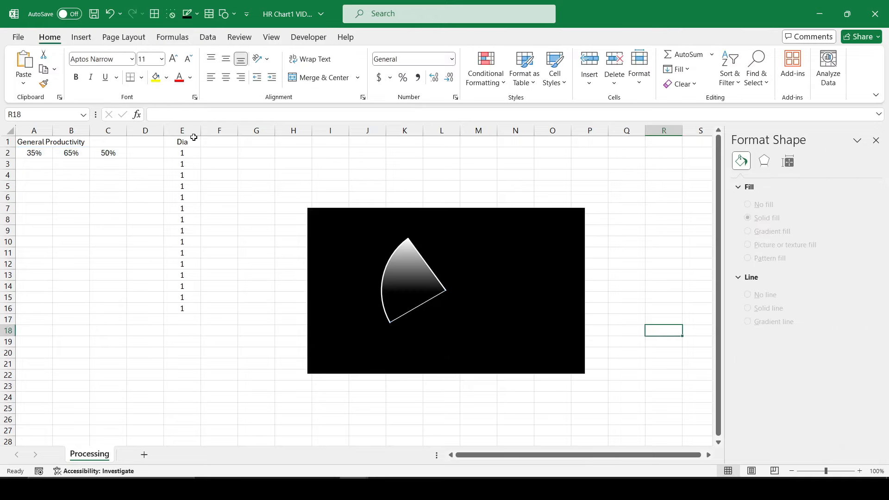
# - Draw a circle about 1.77" in diameter and place it beside the chart, over columns C to E
pyautogui.click(84, 38)
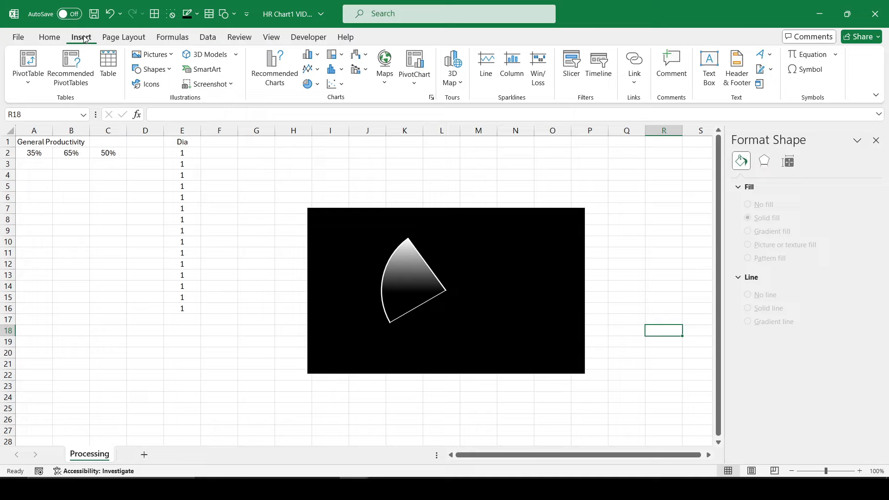
pyautogui.click(163, 66)
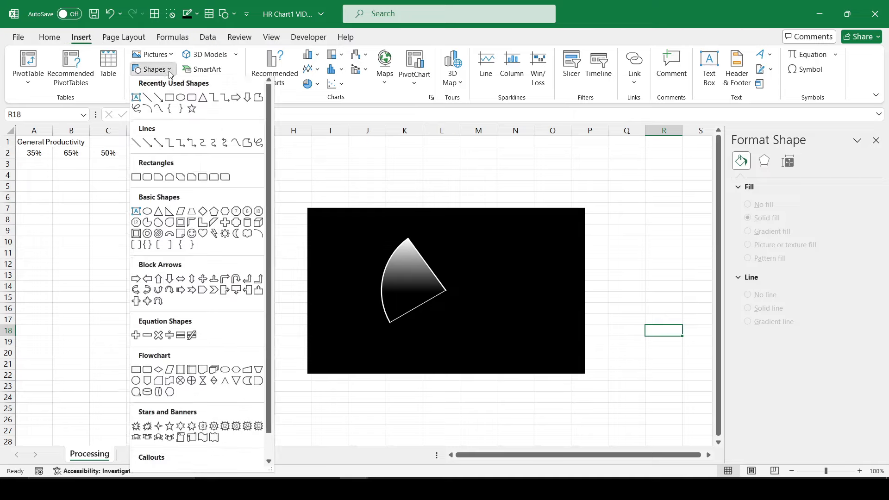
pyautogui.click(183, 101)
pyautogui.moveTo(210, 187); pyautogui.dragTo(284, 285)
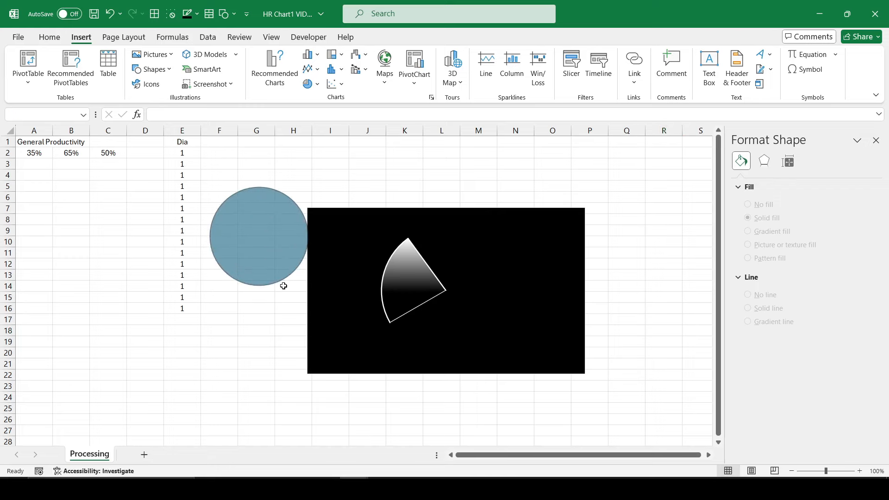
pyautogui.moveTo(274, 243); pyautogui.dragTo(171, 277)
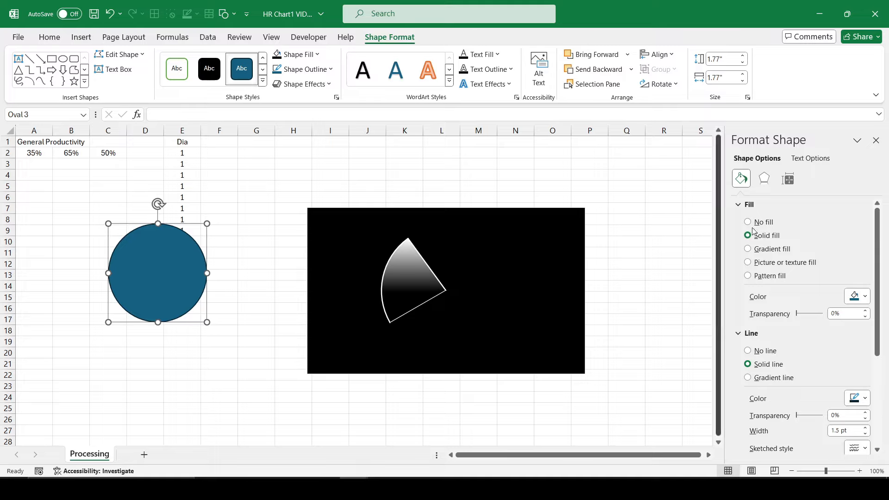
# - Remove the circle's outline and give it a gradient fill
pyautogui.click(762, 355)
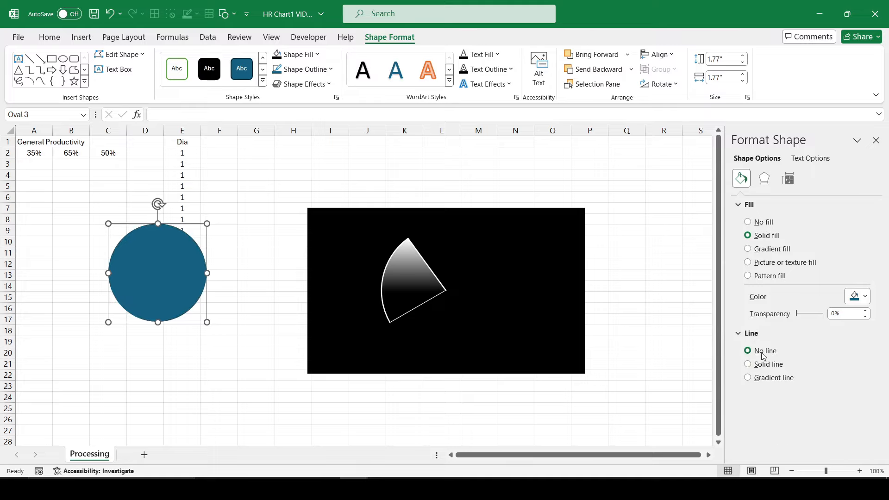
pyautogui.click(766, 252)
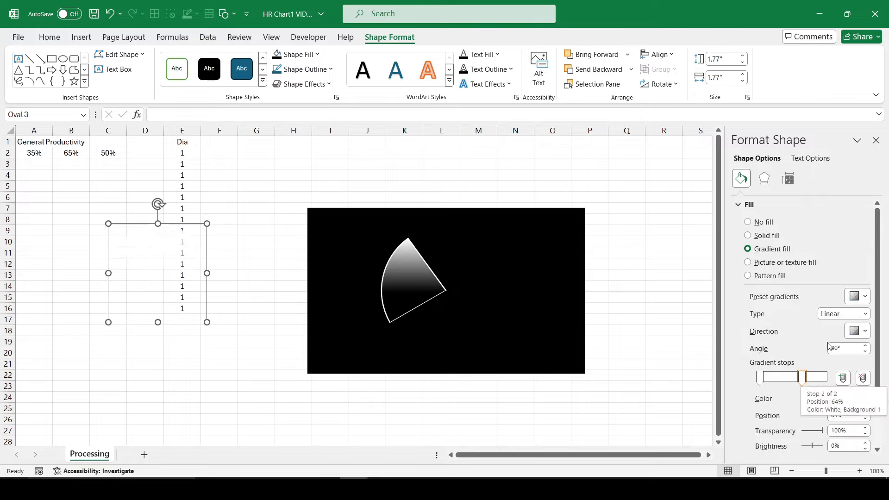
pyautogui.click(865, 331)
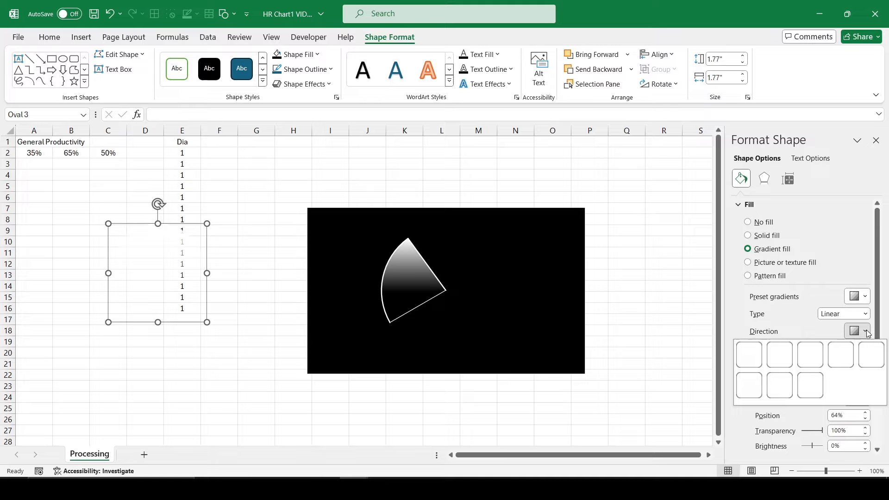
pyautogui.click(866, 332)
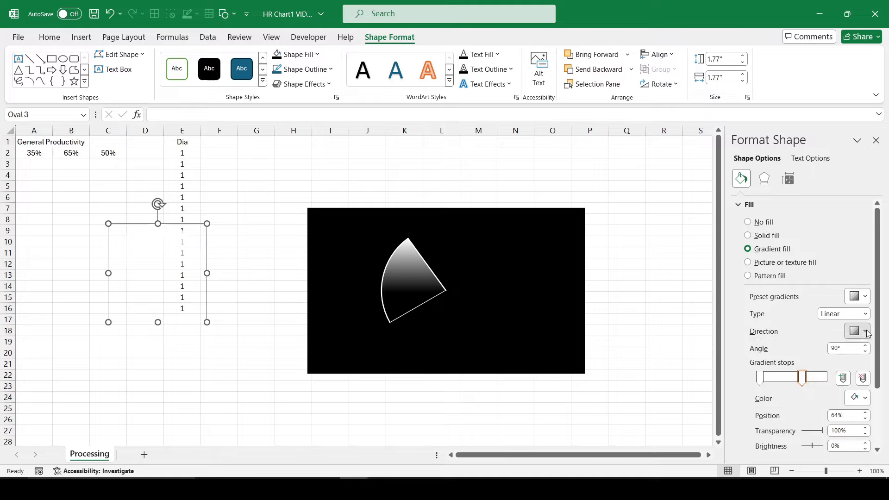
# - Set the circle's 64% gradient stop to a purple from the standard color palette
pyautogui.click(865, 399)
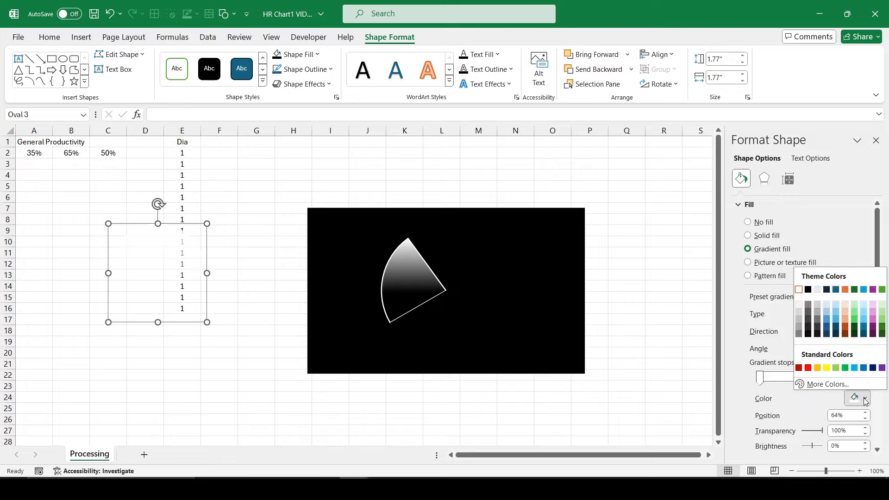
pyautogui.click(828, 384)
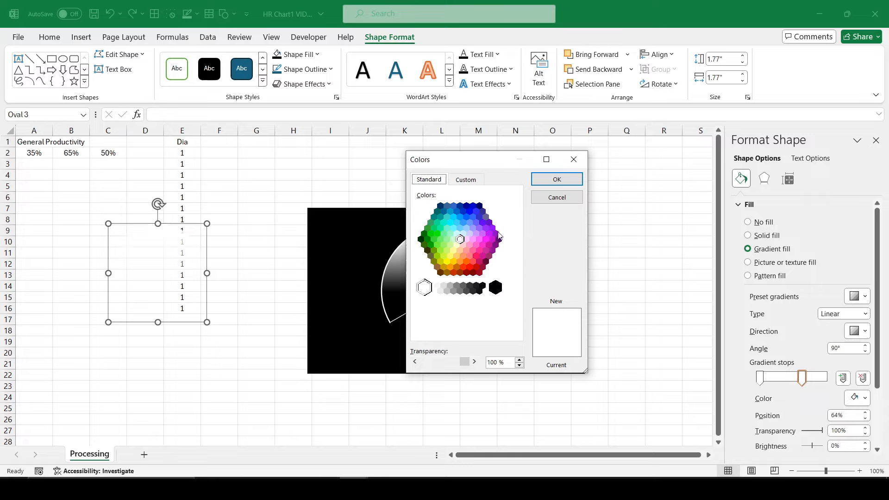
pyautogui.click(490, 244)
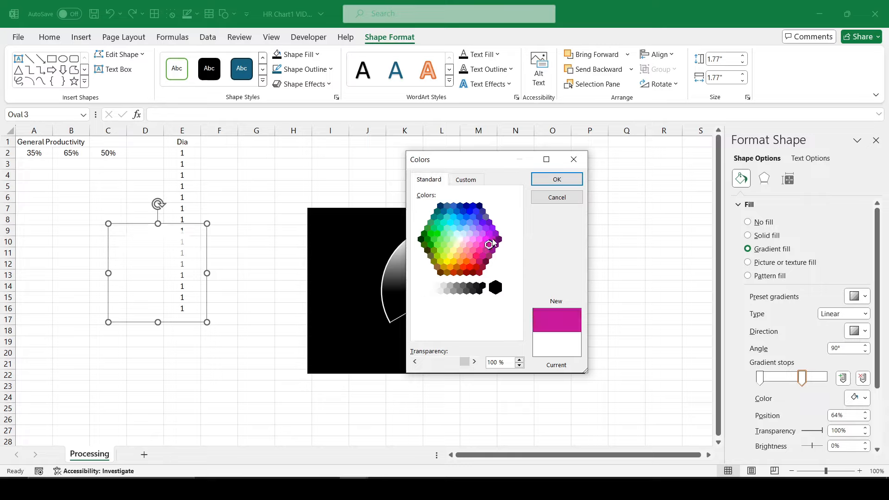
pyautogui.click(492, 239)
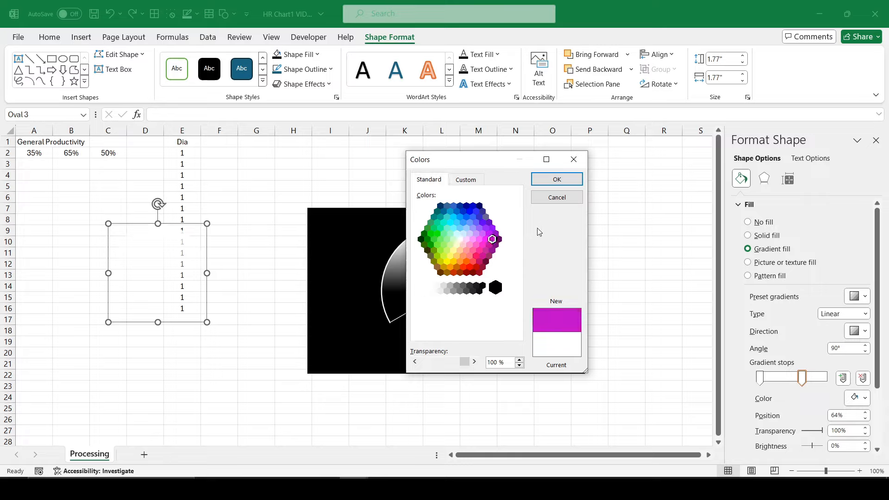
pyautogui.click(496, 234)
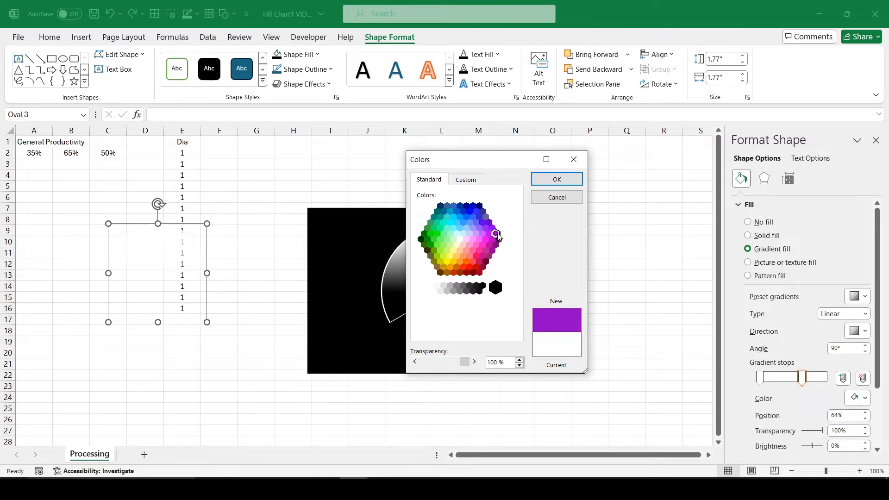
pyautogui.click(557, 179)
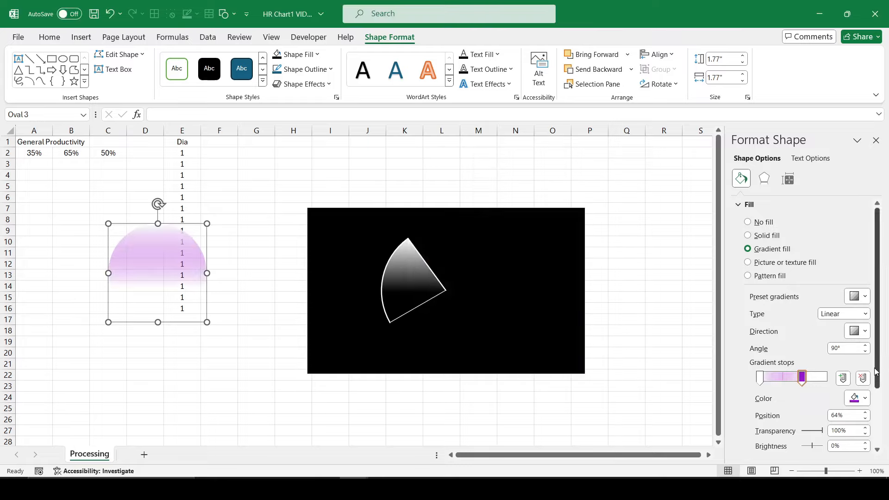
# - Change the circle's gradient type to Radial
pyautogui.click(864, 313)
pyautogui.click(843, 335)
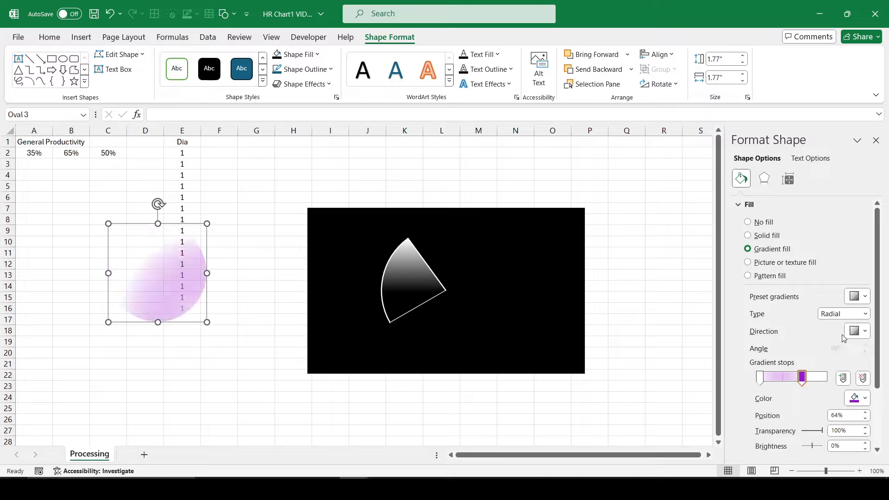
pyautogui.click(864, 314)
pyautogui.click(864, 314)
pyautogui.click(863, 332)
pyautogui.click(863, 331)
# - Set the circle's first gradient stop at 0% to the recently used purple
pyautogui.click(759, 377)
pyautogui.click(866, 396)
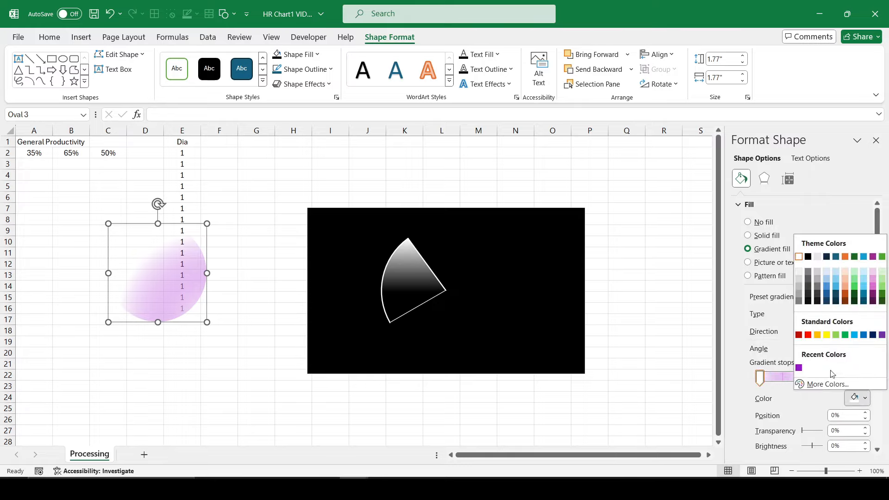
pyautogui.click(801, 370)
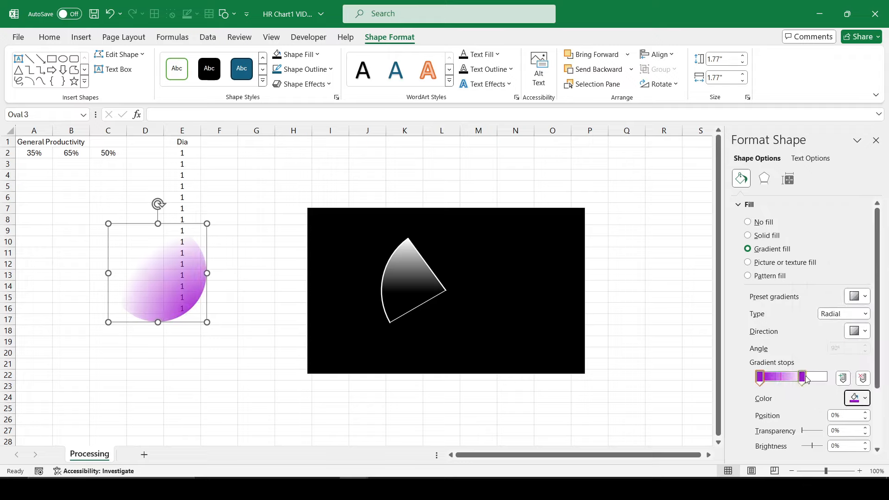
# - Move the circle's second gradient stop to 100% and make the radial gradient start from the circle's upper-left corner
pyautogui.moveTo(803, 378); pyautogui.dragTo(826, 378)
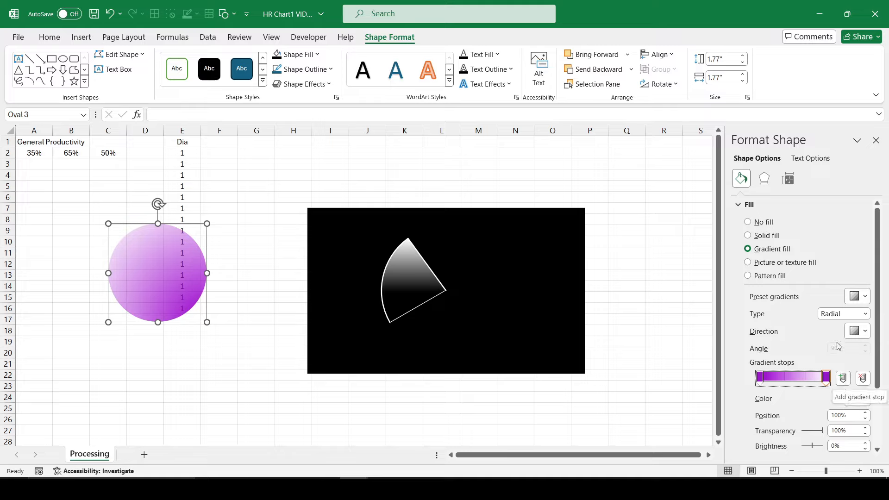
pyautogui.click(863, 331)
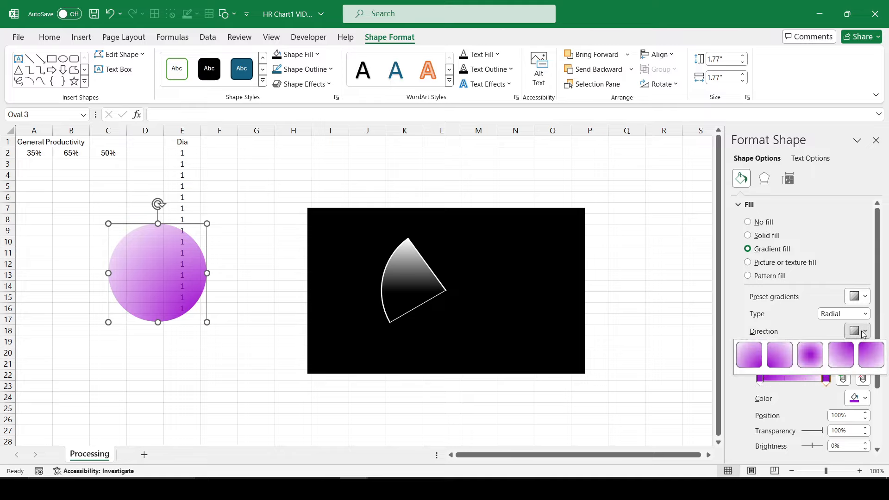
pyautogui.click(871, 354)
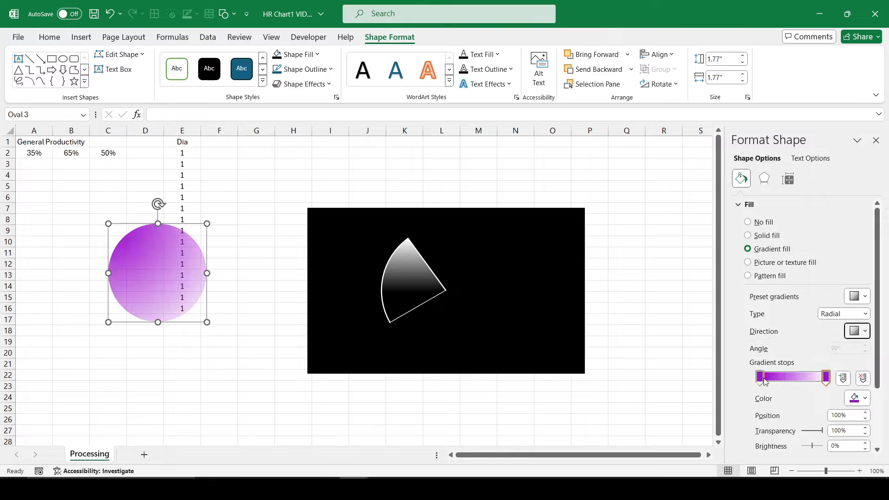
# - Tighten the circle's fade by moving the transparent stop inward and the opaque purple stop to 50%, and deselect the circle
pyautogui.moveTo(826, 378); pyautogui.dragTo(805, 378)
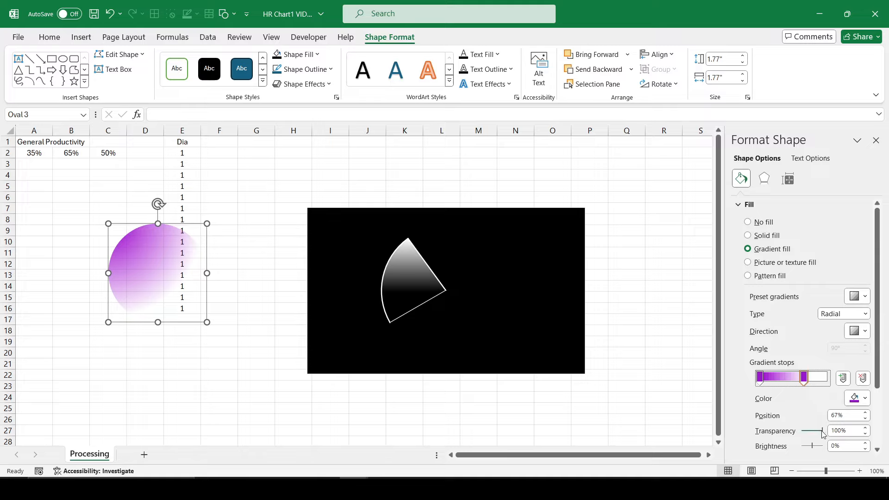
pyautogui.moveTo(822, 430)
pyautogui.mouseDown()
pyautogui.moveTo(802, 431)
pyautogui.moveTo(826, 432)
pyautogui.mouseUp()
pyautogui.moveTo(803, 377)
pyautogui.mouseDown()
pyautogui.moveTo(761, 379)
pyautogui.moveTo(791, 386)
pyautogui.mouseUp()
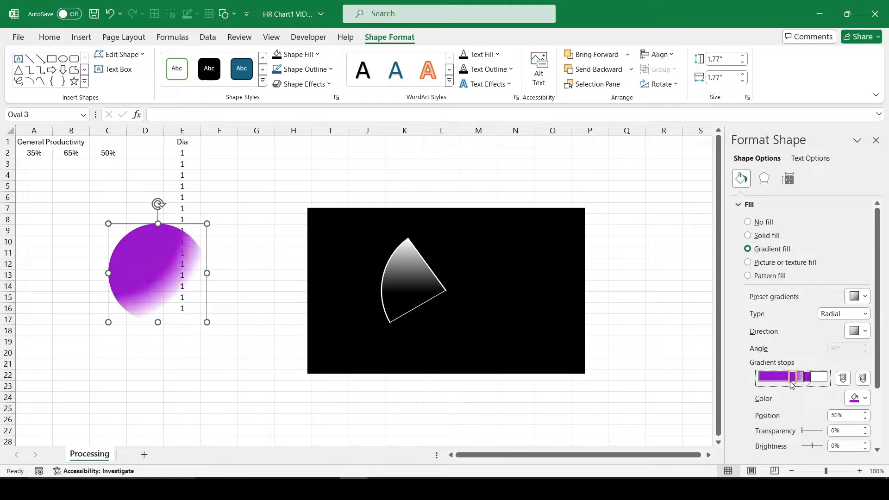
pyautogui.click(252, 254)
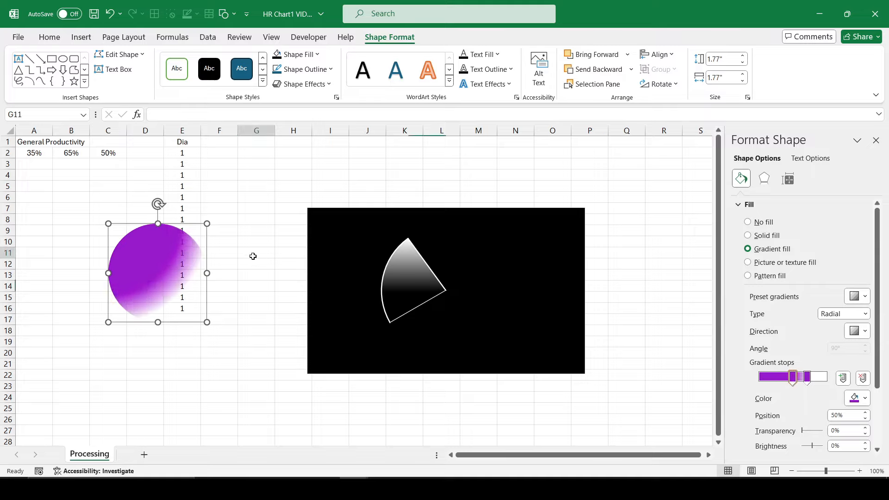
# - Duplicate the purple gradient circle directly below the original and set both gradient stops of the copy to bright cyan
pyautogui.click(161, 259)
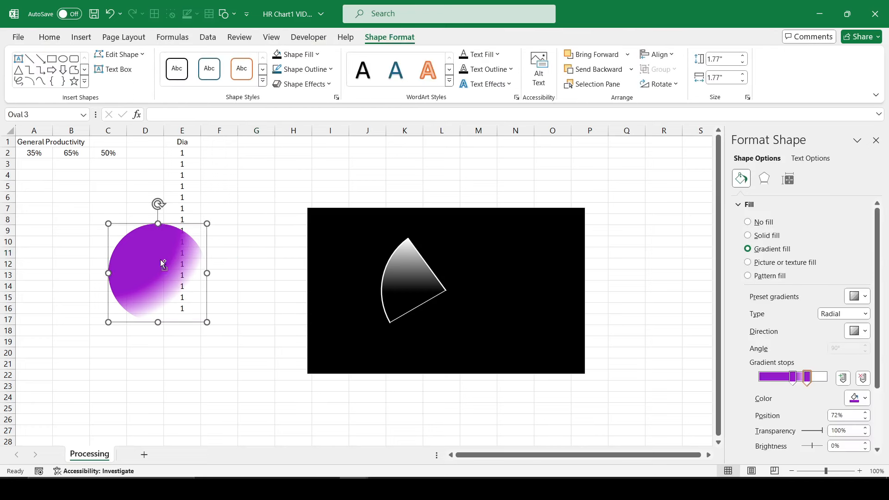
pyautogui.moveTo(163, 264); pyautogui.dragTo(168, 360)
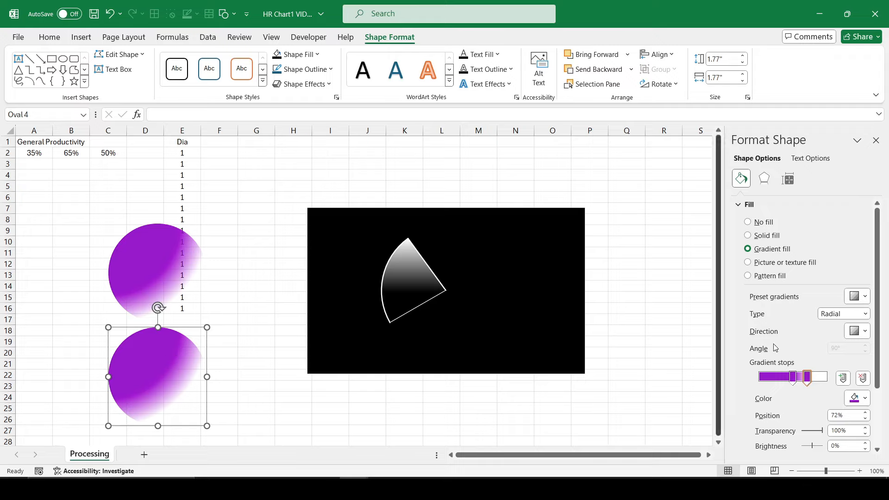
pyautogui.click(868, 398)
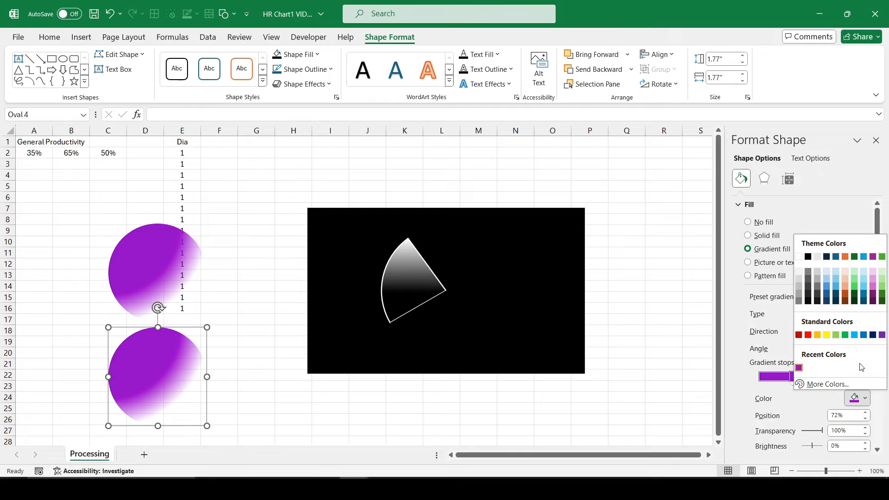
pyautogui.click(860, 384)
pyautogui.click(449, 225)
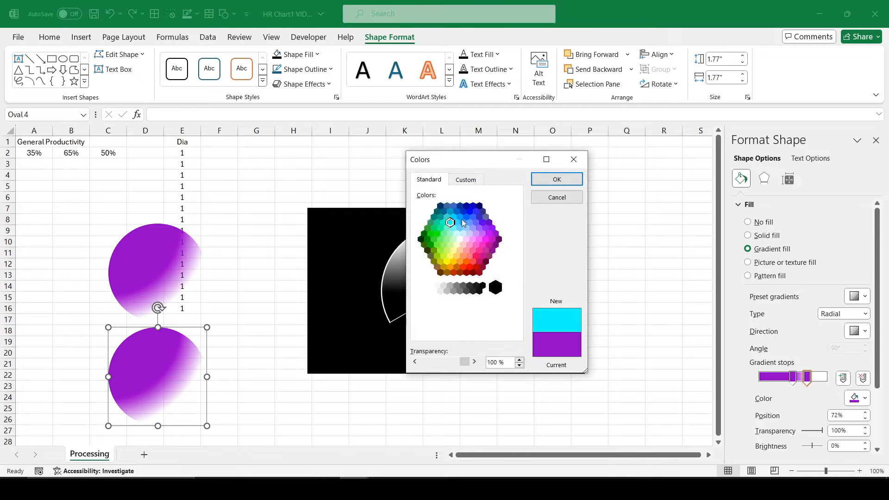
pyautogui.click(556, 180)
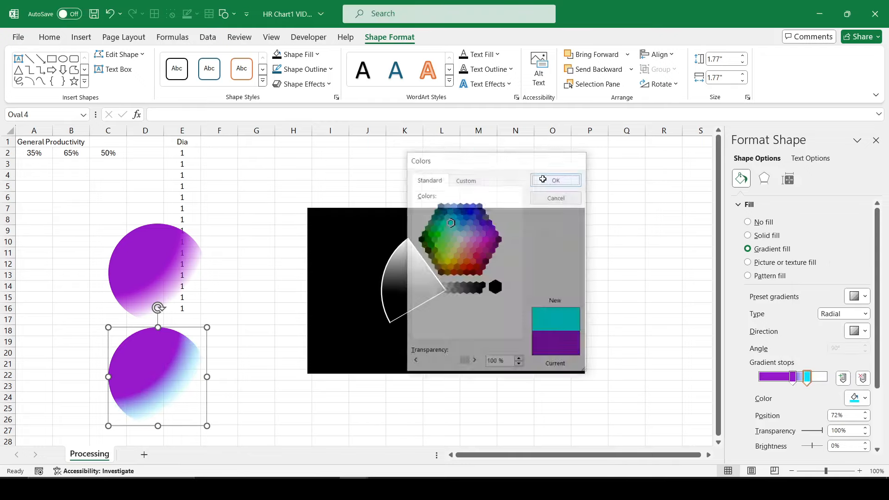
pyautogui.click(792, 377)
pyautogui.click(865, 398)
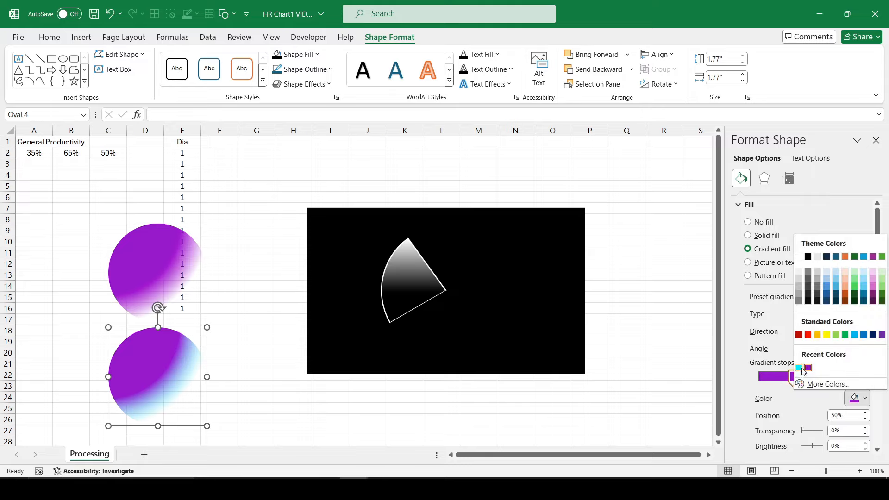
pyautogui.click(799, 368)
# - Make the cyan circle's radial gradient start from the lower-left corner, with the opaque stop at 40% and the transparent stop at 58%
pyautogui.click(864, 332)
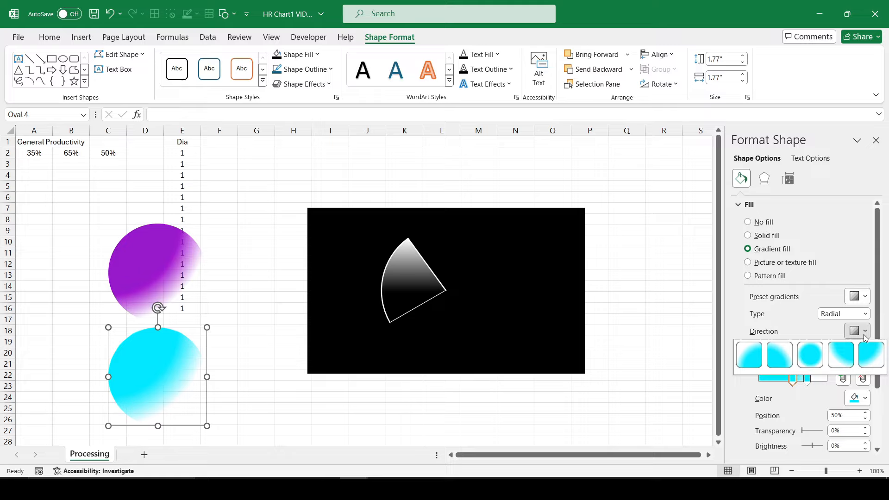
pyautogui.click(776, 356)
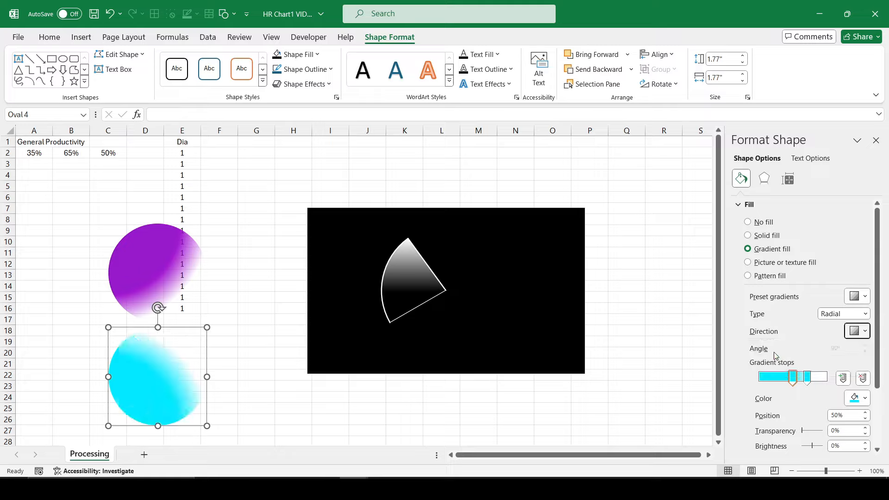
pyautogui.moveTo(792, 378)
pyautogui.mouseDown()
pyautogui.moveTo(777, 382)
pyautogui.moveTo(799, 379)
pyautogui.mouseUp()
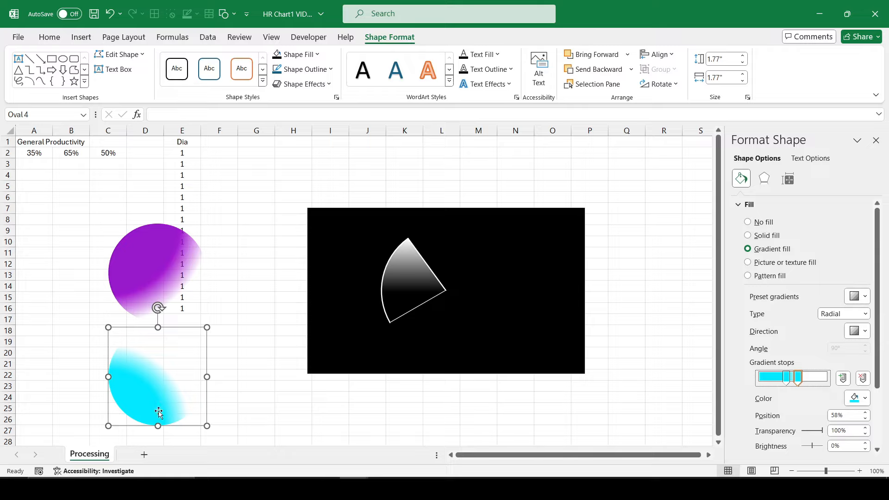
# - Stack the purple and cyan circles exactly over each other using left and middle alignment, and deselect them
pyautogui.keyDown('shift'); pyautogui.click(168, 266); pyautogui.keyUp('shift')
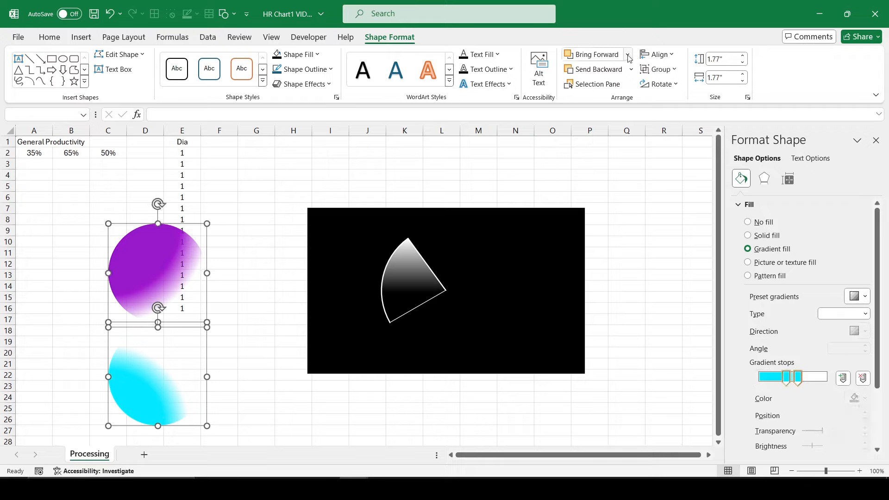
pyautogui.click(677, 55)
pyautogui.click(680, 70)
pyautogui.click(673, 56)
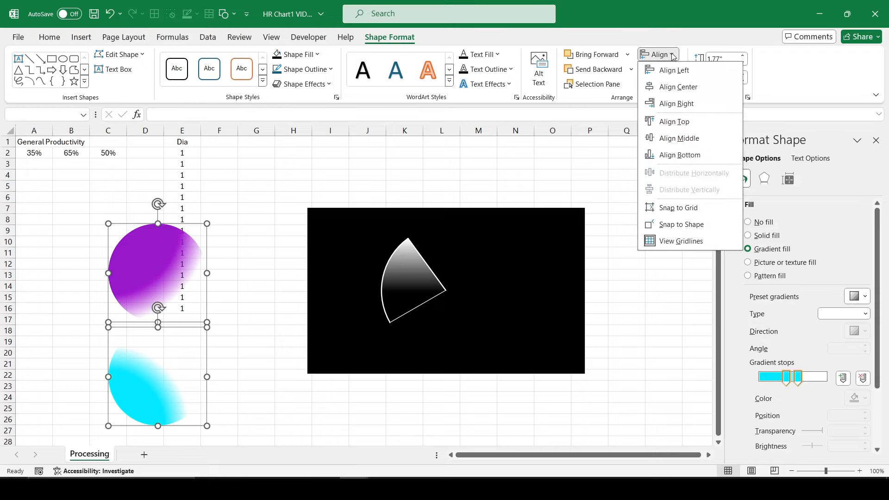
pyautogui.click(686, 138)
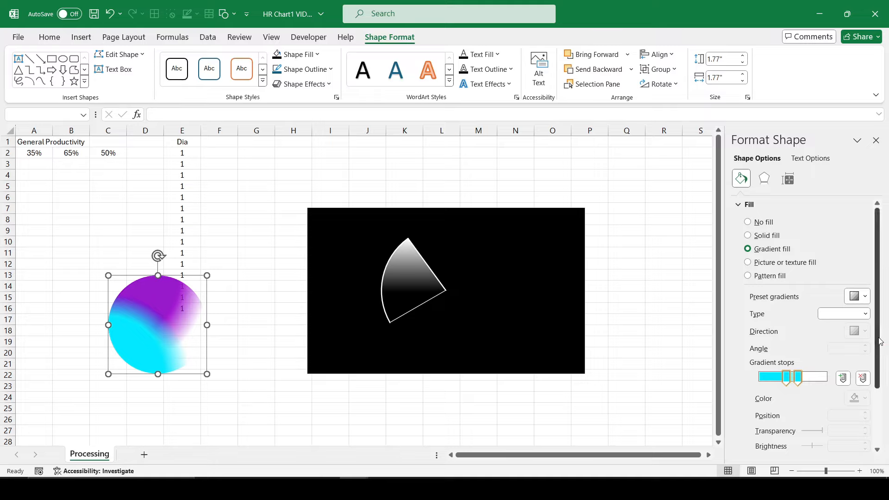
pyautogui.scroll(-3, 880, 370)
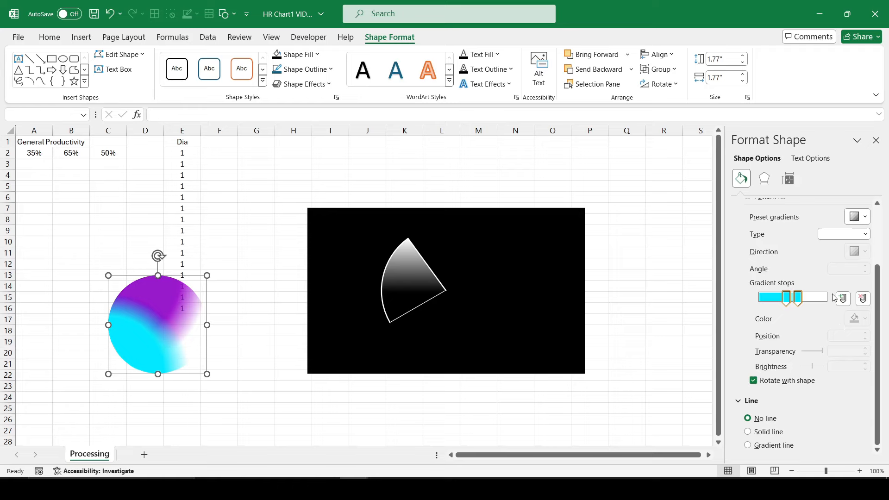
pyautogui.click(296, 420)
# - Invert the cyan circle's gradient: make the 40% stop 100% transparent, the 58% stop 0% transparent, and start it from the upper-right corner
pyautogui.click(146, 339)
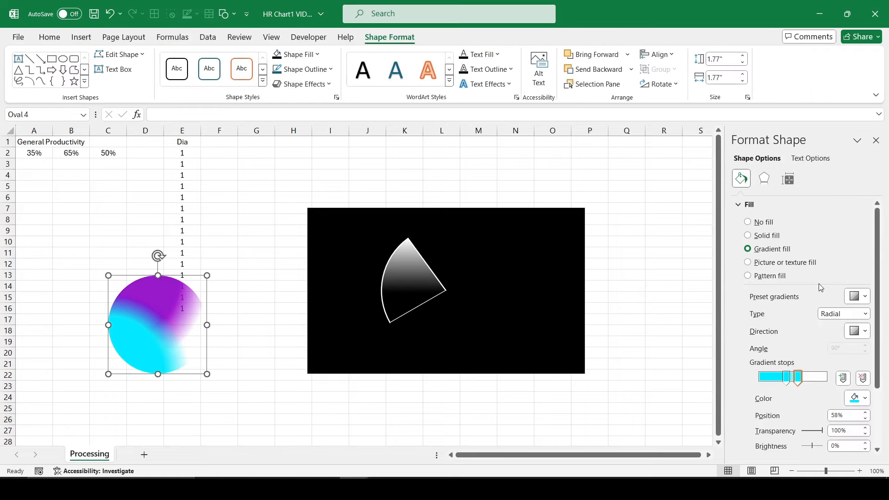
pyautogui.scroll(-2, 856, 365)
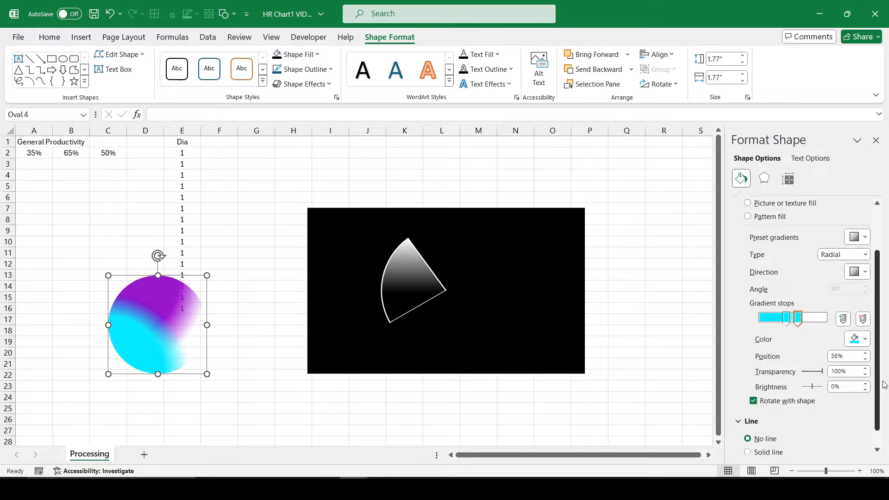
pyautogui.click(863, 273)
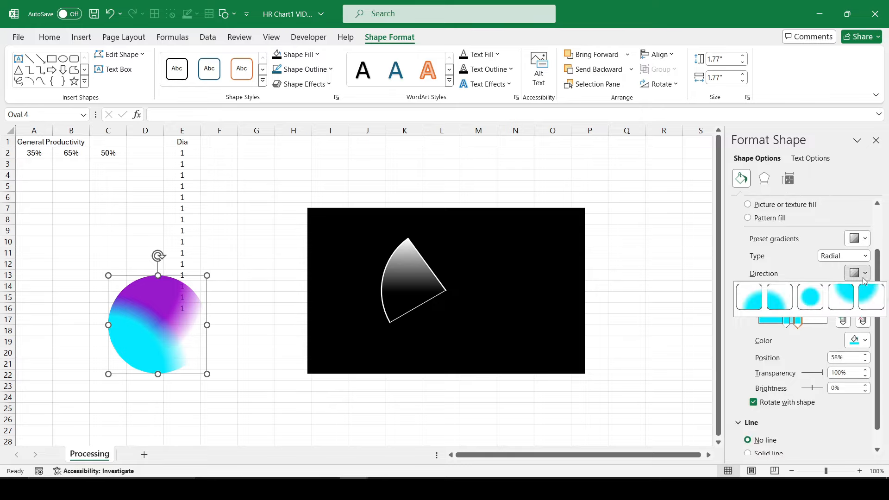
pyautogui.click(864, 278)
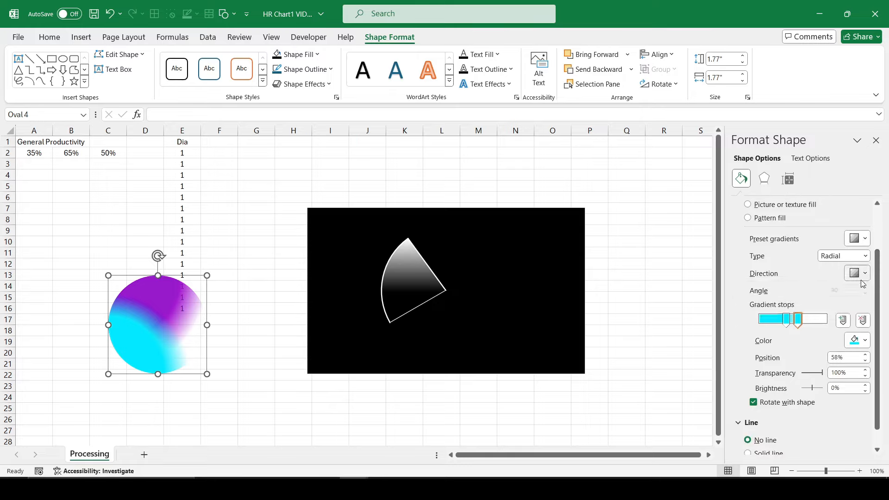
pyautogui.click(787, 319)
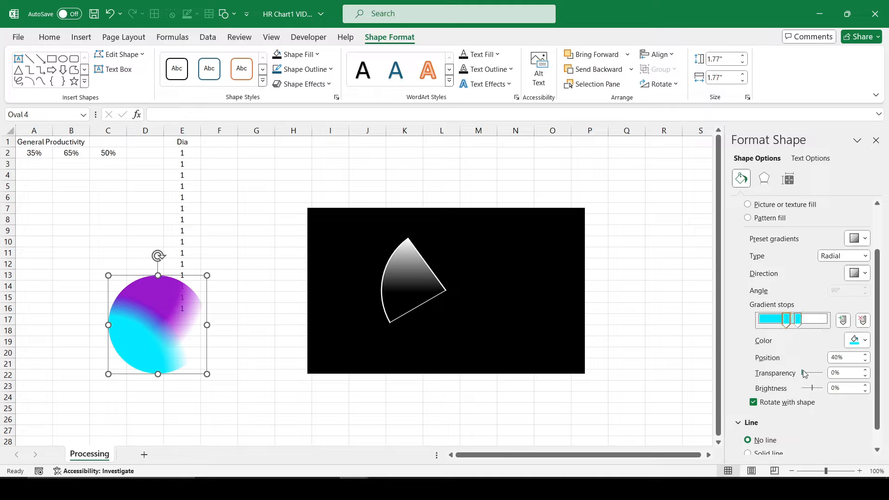
pyautogui.moveTo(804, 374)
pyautogui.mouseDown()
pyautogui.moveTo(833, 378)
pyautogui.moveTo(800, 374)
pyautogui.mouseUp()
pyautogui.click(798, 320)
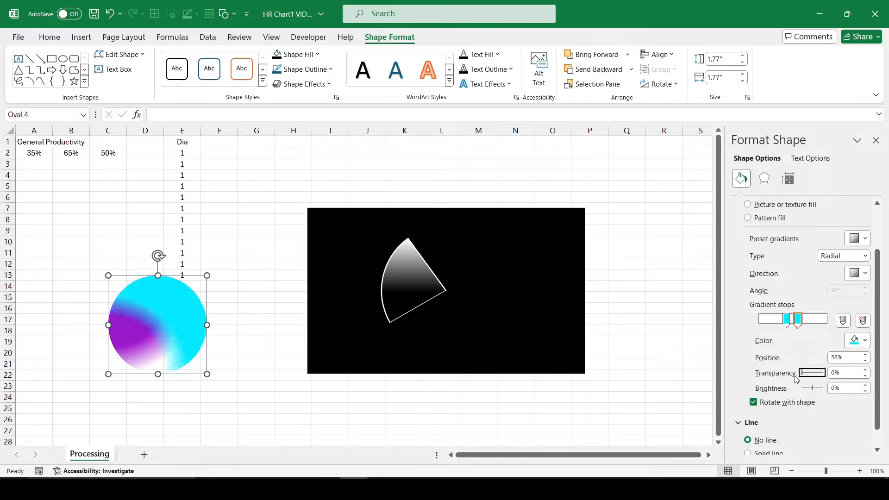
pyautogui.click(867, 275)
pyautogui.click(845, 296)
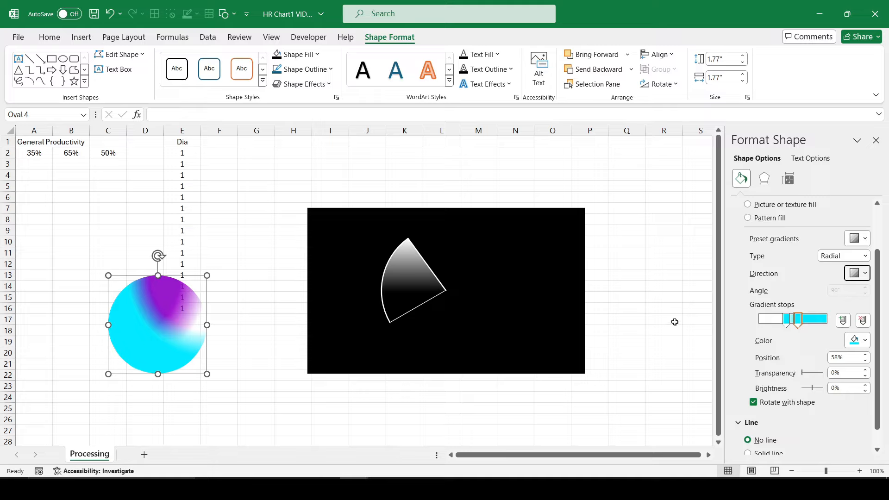
# - Hide the cyan circle, Oval 4, and select the purple circle beneath it
pyautogui.click(595, 84)
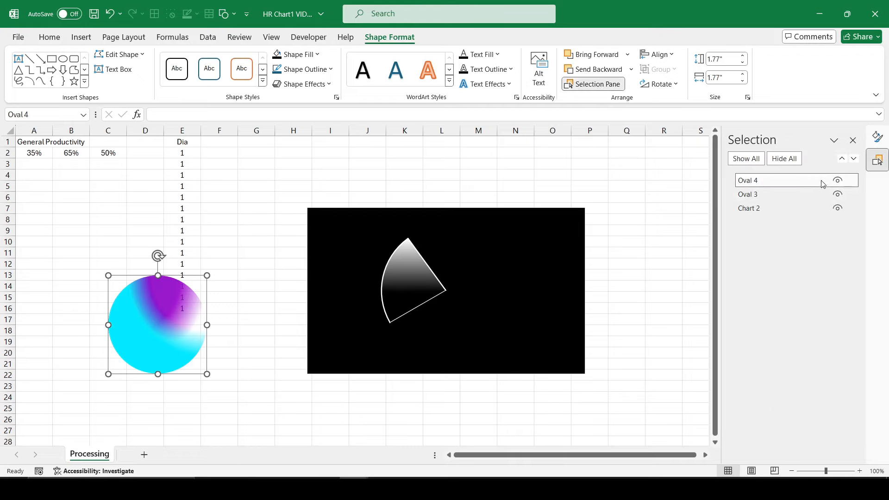
pyautogui.click(836, 181)
pyautogui.click(138, 307)
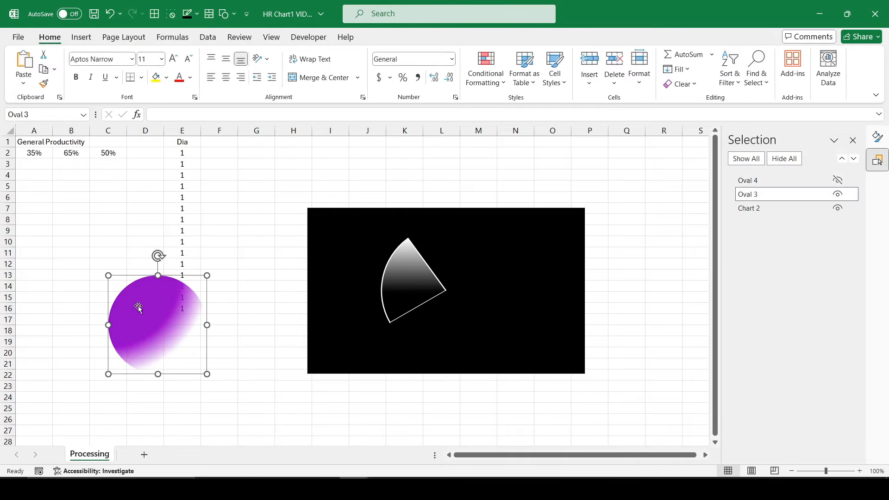
# - Invert the purple circle's gradient: set the 72% stop to 0% transparency, the 50% stop to 100%, and start it from the lower-right corner
pyautogui.click(877, 137)
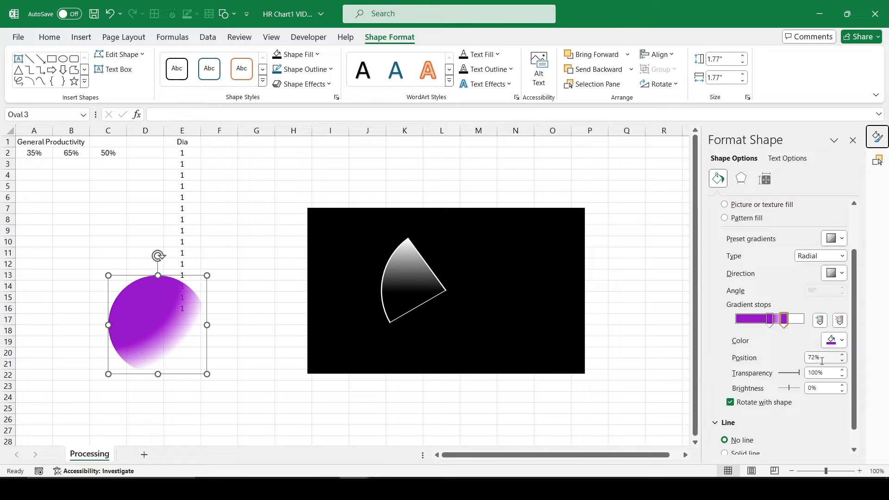
pyautogui.moveTo(799, 374)
pyautogui.mouseDown()
pyautogui.moveTo(757, 374)
pyautogui.moveTo(799, 373)
pyautogui.mouseUp()
pyautogui.click(769, 319)
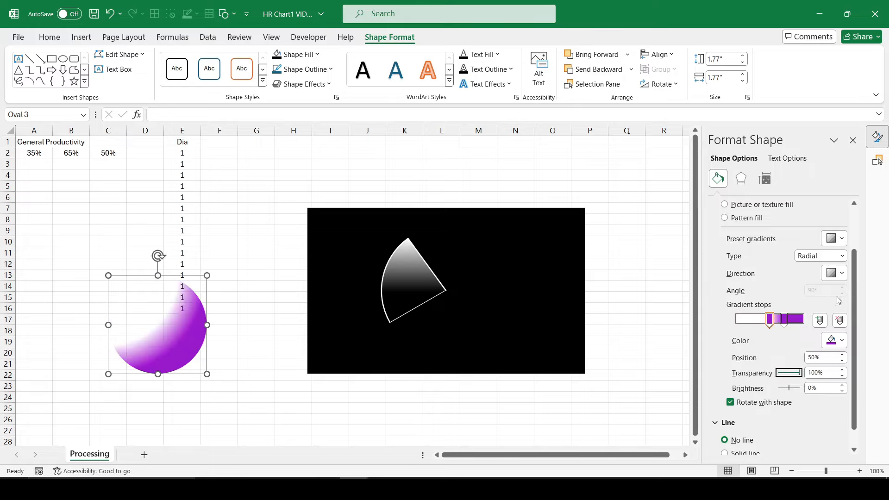
pyautogui.click(843, 273)
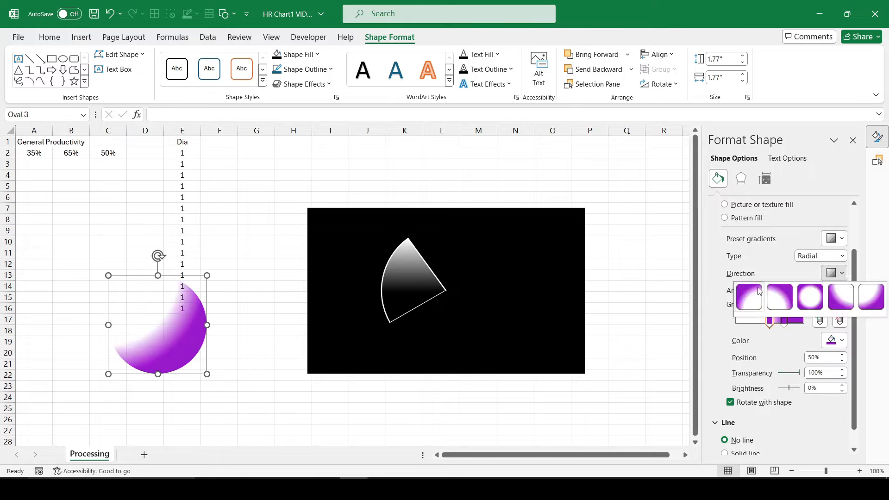
pyautogui.click(746, 295)
# - Unhide the cyan circle and shift its gradient stops, the opaque one to 75% and the transparent one to 52%
pyautogui.click(878, 162)
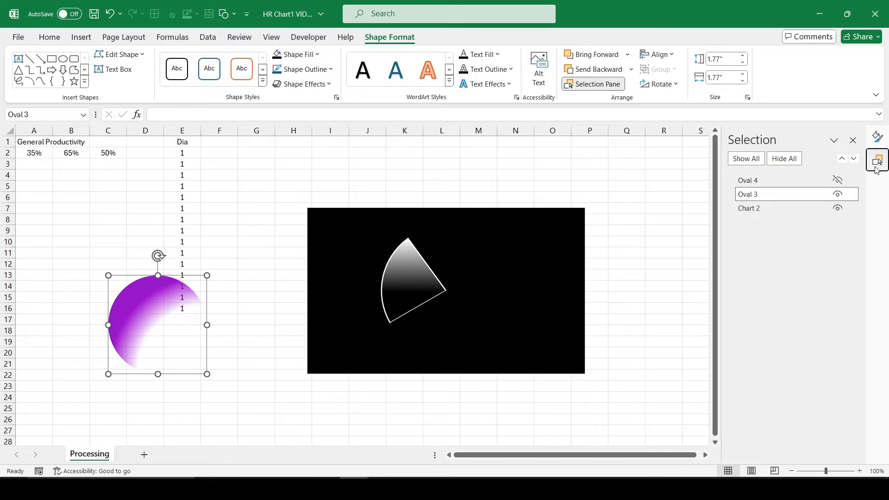
pyautogui.click(837, 182)
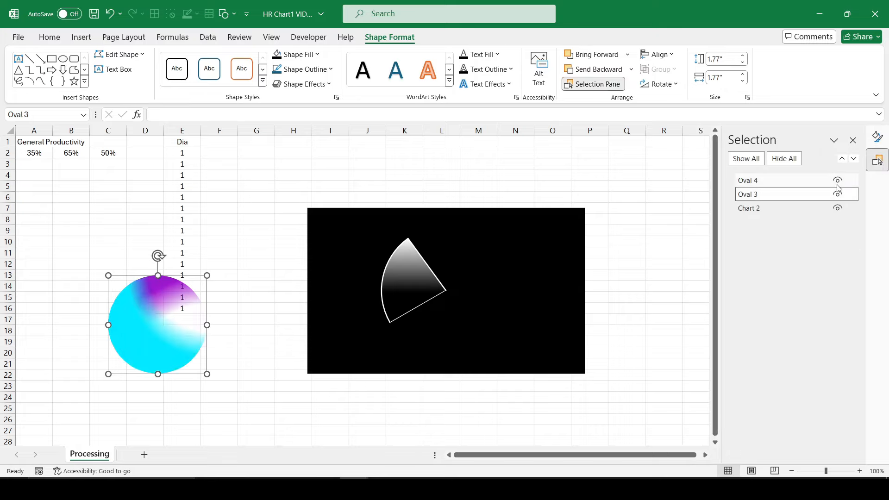
pyautogui.click(876, 137)
pyautogui.click(163, 348)
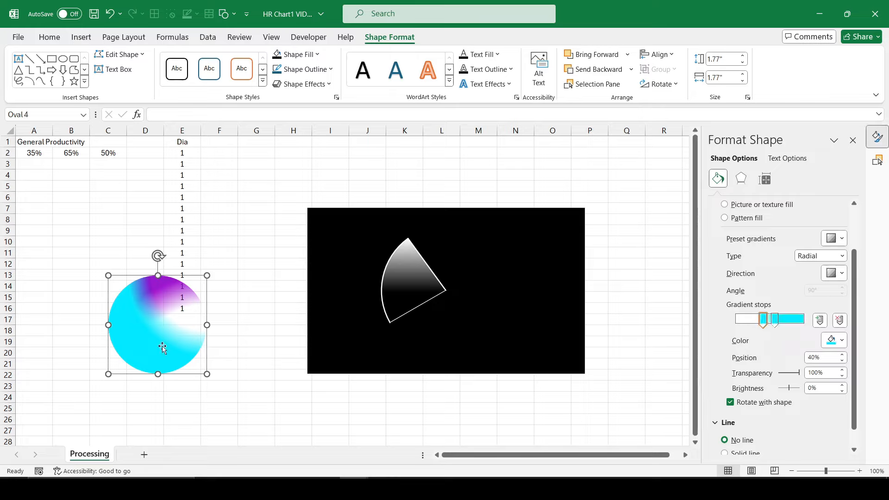
pyautogui.click(780, 320)
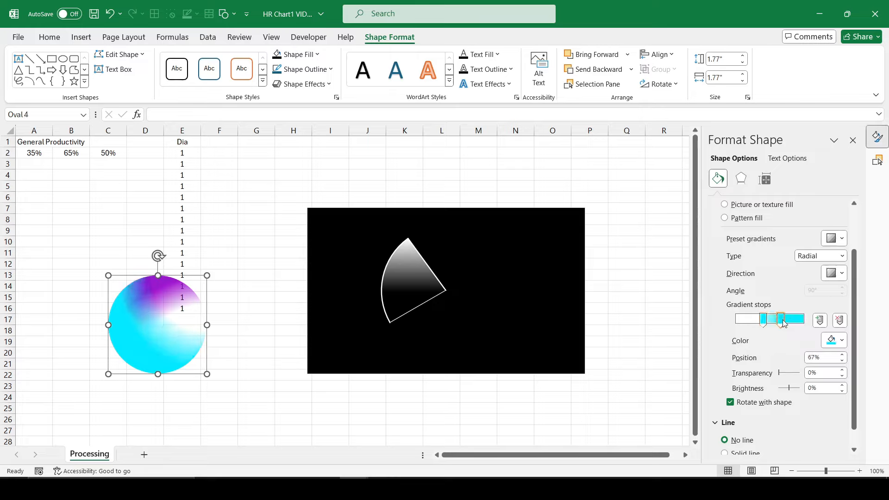
pyautogui.moveTo(763, 321)
pyautogui.mouseDown()
pyautogui.moveTo(788, 324)
pyautogui.moveTo(773, 322)
pyautogui.mouseUp()
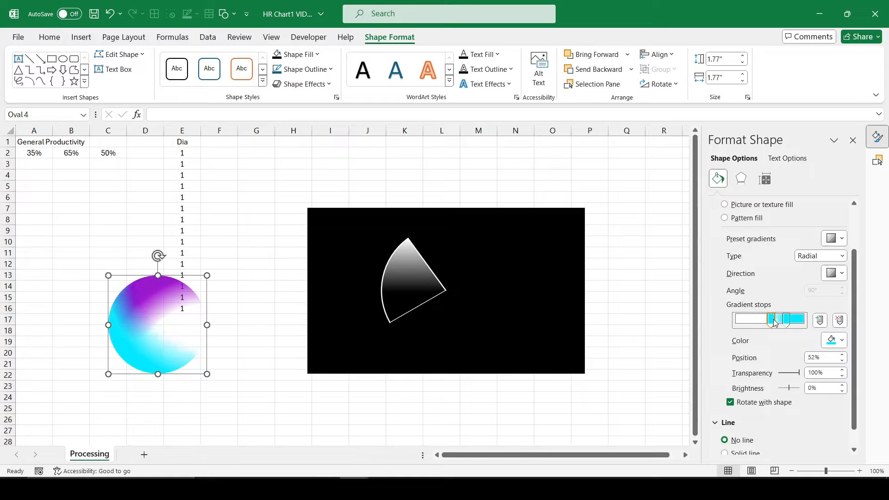
# - Move the cyan circle, Oval 4, behind the purple circle, Oval 3, in the stacking order and deselect it
pyautogui.click(877, 160)
pyautogui.moveTo(767, 183); pyautogui.dragTo(768, 206)
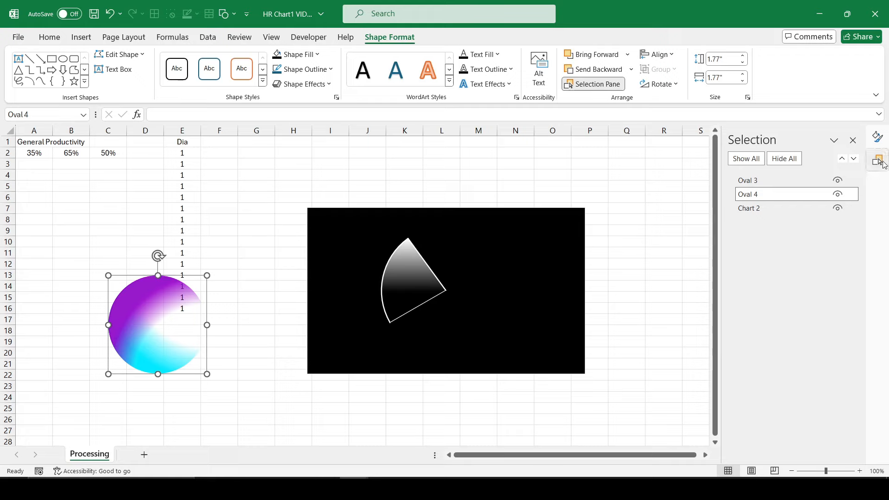
pyautogui.click(877, 137)
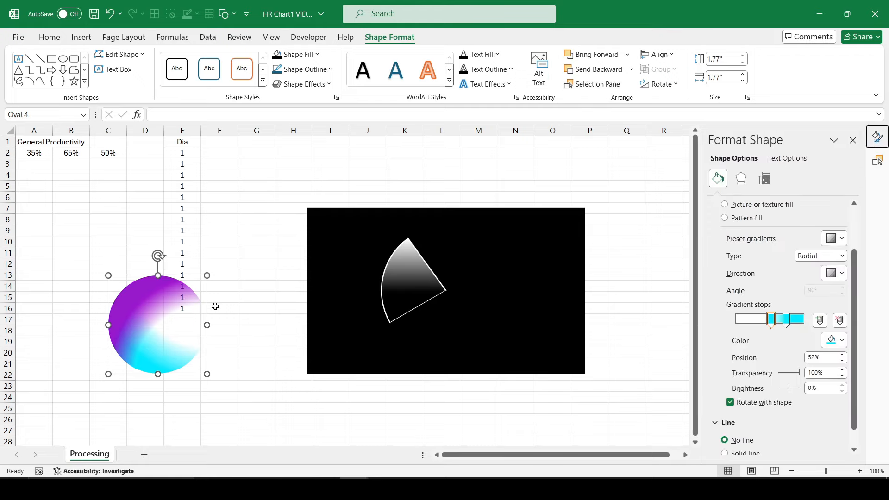
pyautogui.click(251, 308)
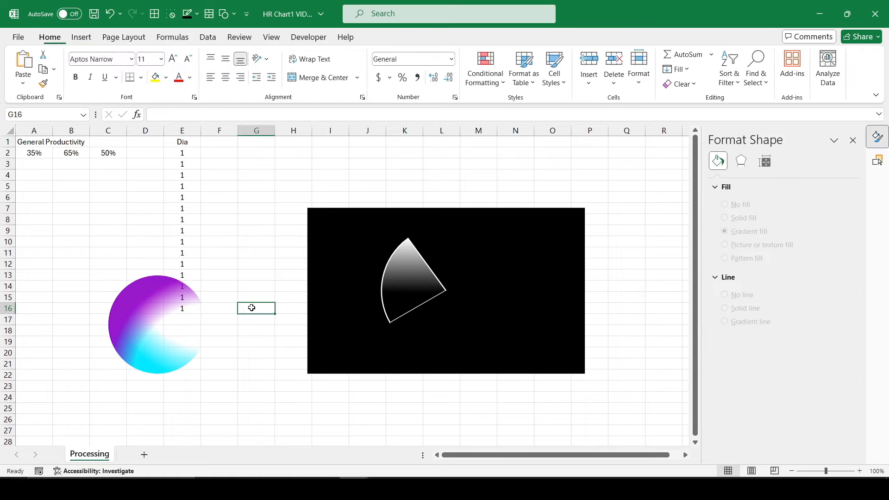
# - Move the purple circle, Oval 3, behind the cyan circle, Oval 4, in the stacking order
pyautogui.click(877, 160)
pyautogui.click(757, 199)
pyautogui.click(877, 137)
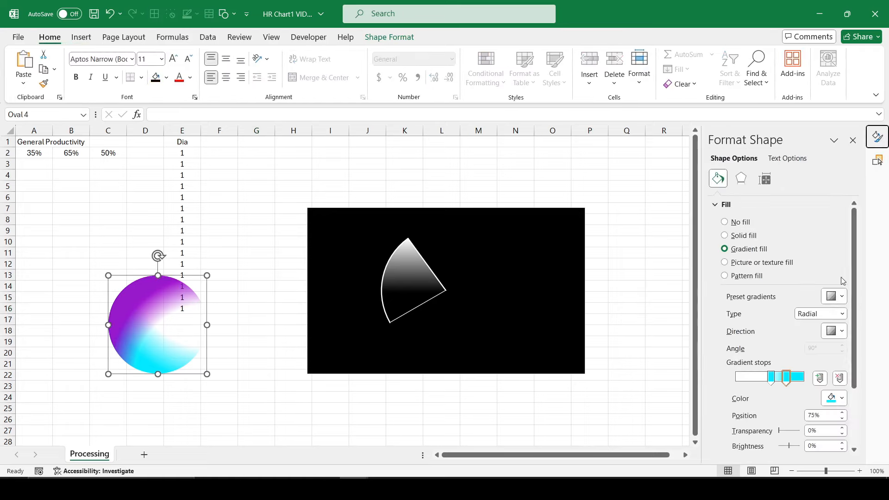
pyautogui.click(869, 161)
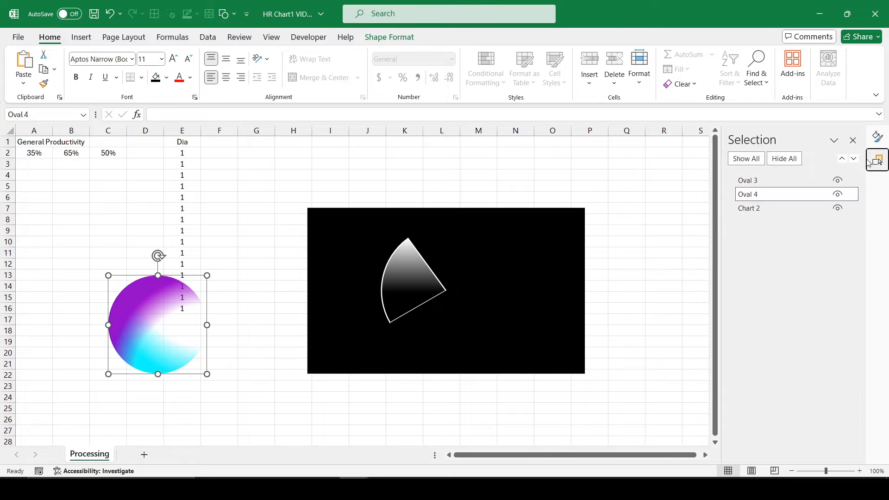
pyautogui.click(774, 185)
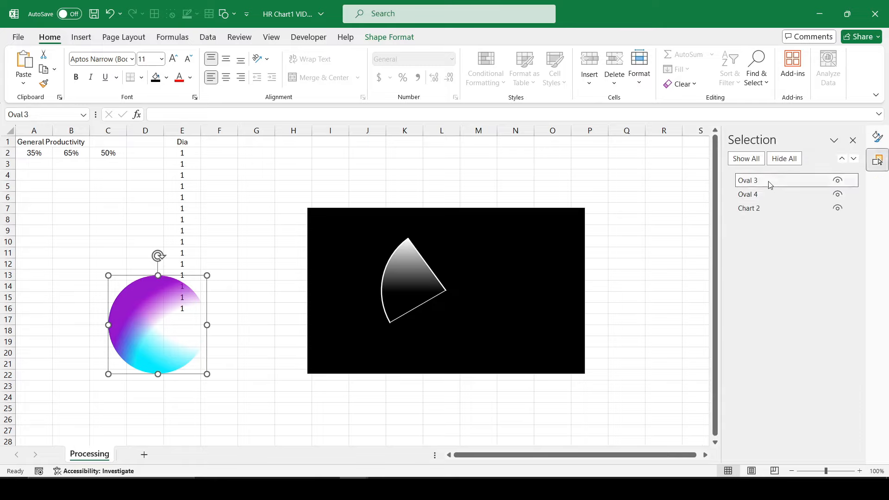
pyautogui.moveTo(769, 184); pyautogui.dragTo(767, 194)
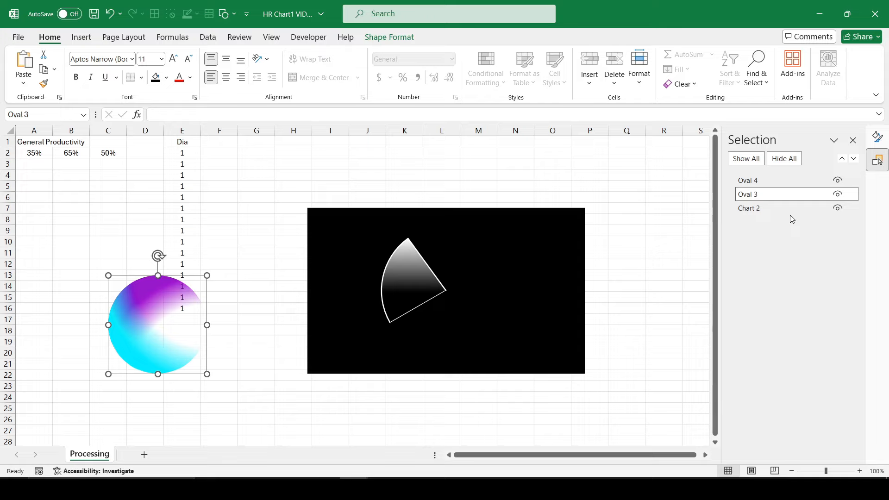
# - Fine-tune the purple circle's opaque gradient stop, and shift the cyan circle's opaque stop to 81% and its transparent stop to 55%
pyautogui.click(877, 138)
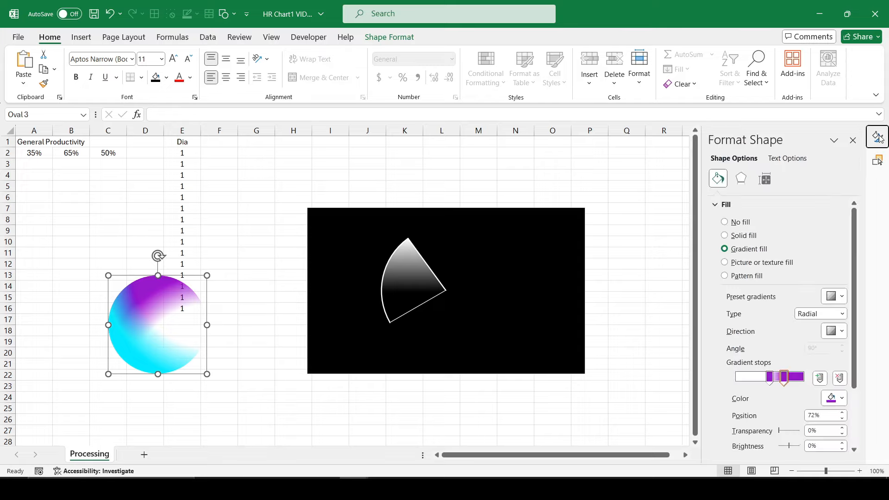
pyautogui.moveTo(786, 378); pyautogui.dragTo(774, 376)
pyautogui.click(878, 162)
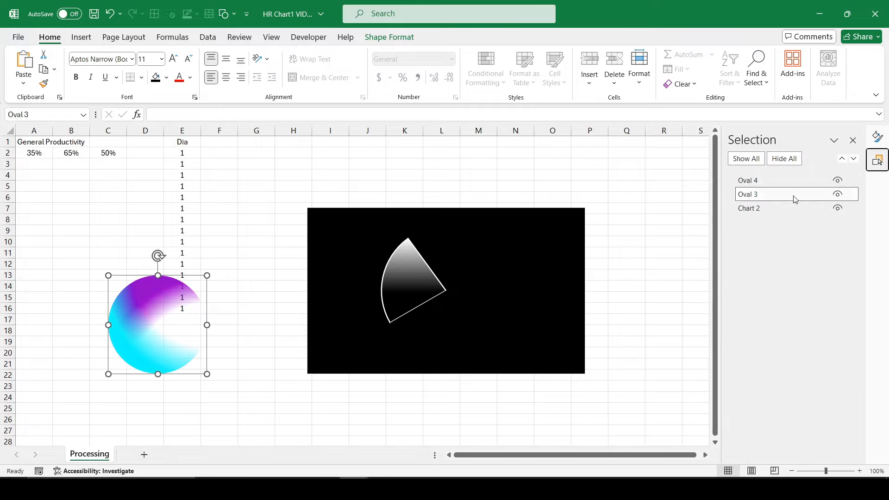
pyautogui.click(783, 180)
pyautogui.click(877, 136)
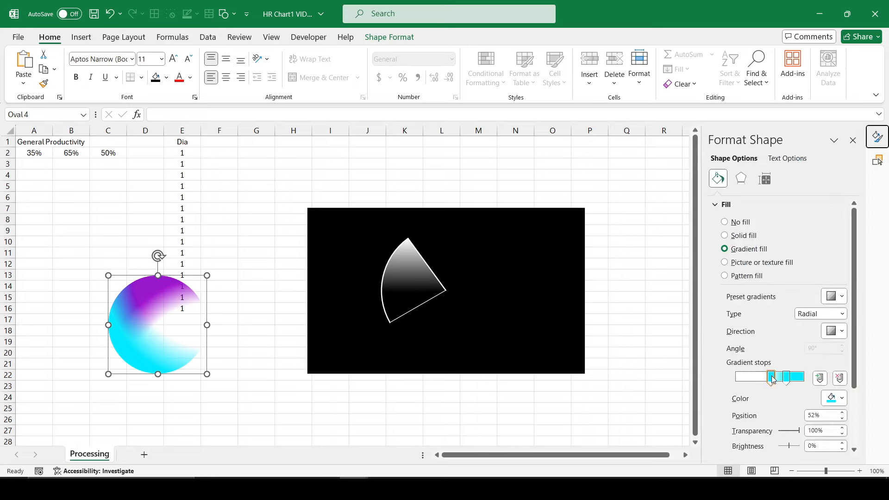
pyautogui.moveTo(772, 378); pyautogui.dragTo(795, 381)
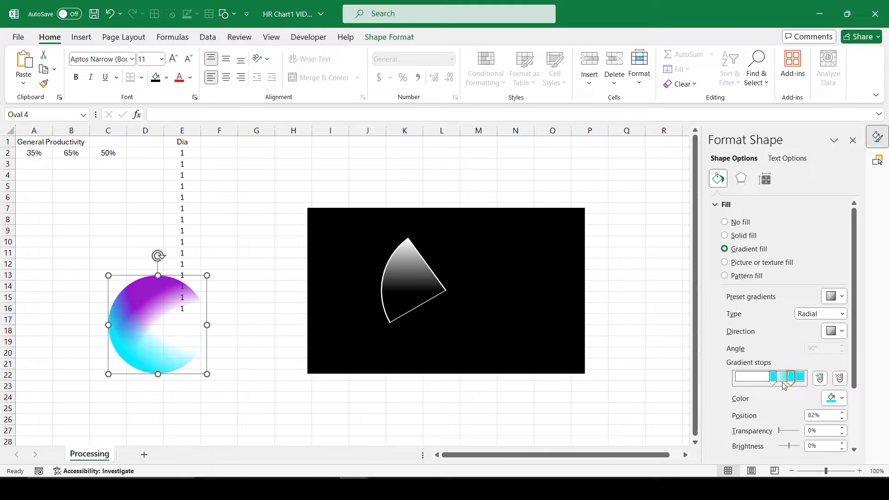
pyautogui.click(513, 418)
# - Duplicate the cyan circle directly below the original and recolor the copy's 81% gradient stop bright magenta
pyautogui.moveTo(150, 293); pyautogui.dragTo(276, 383)
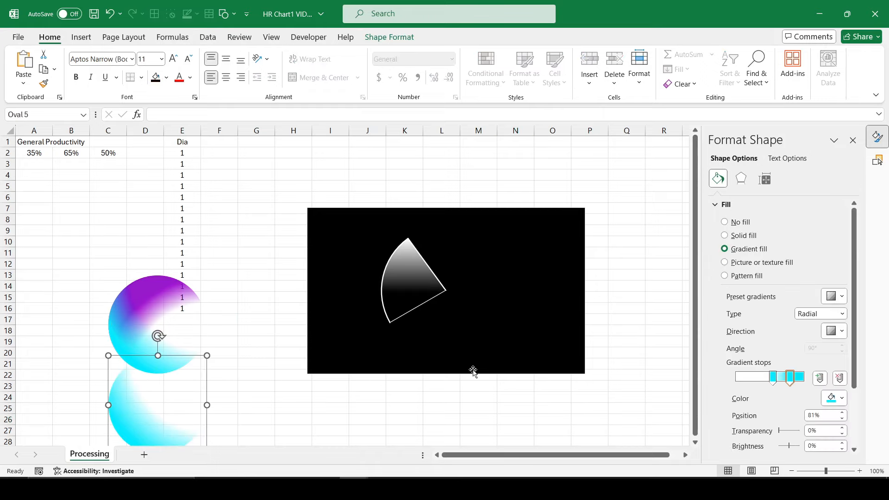
pyautogui.click(842, 399)
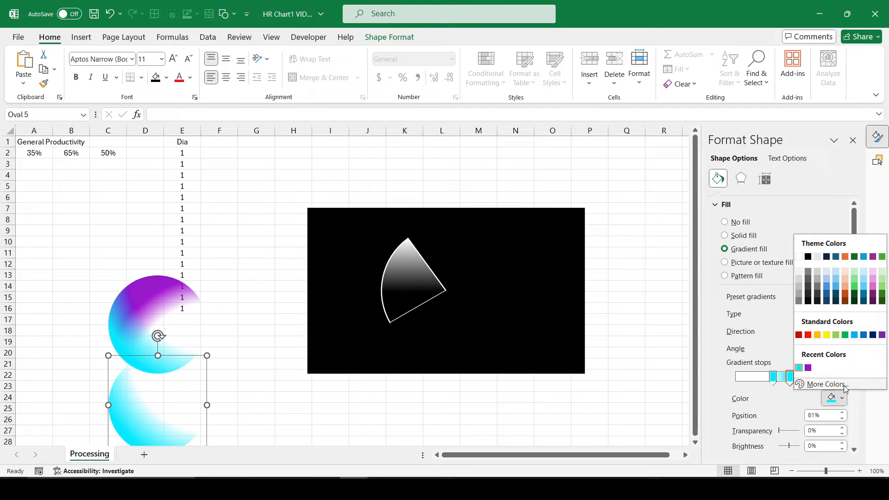
pyautogui.click(826, 384)
pyautogui.click(486, 240)
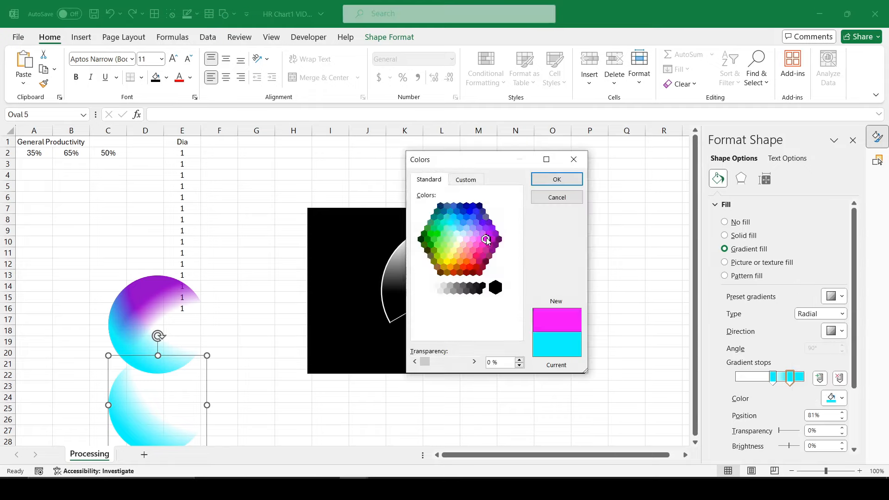
pyautogui.click(567, 179)
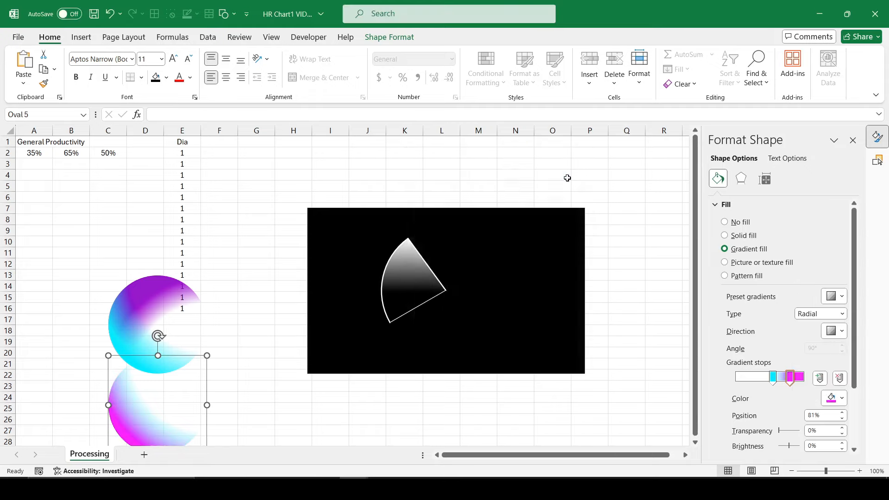
# - Set the copied circle's 55% stop to magenta with 100% transparency and start its radial gradient from the lower-left corner
pyautogui.click(772, 379)
pyautogui.click(831, 399)
pyautogui.click(802, 374)
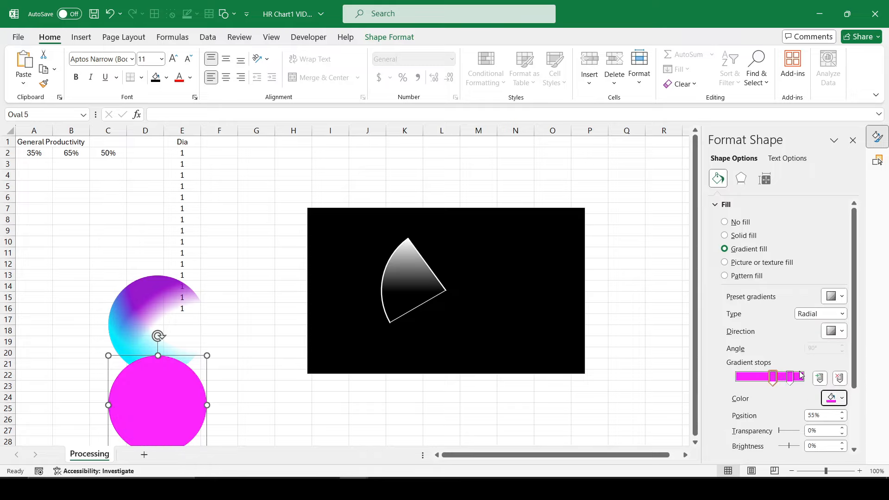
pyautogui.click(784, 431)
pyautogui.moveTo(785, 431); pyautogui.dragTo(802, 430)
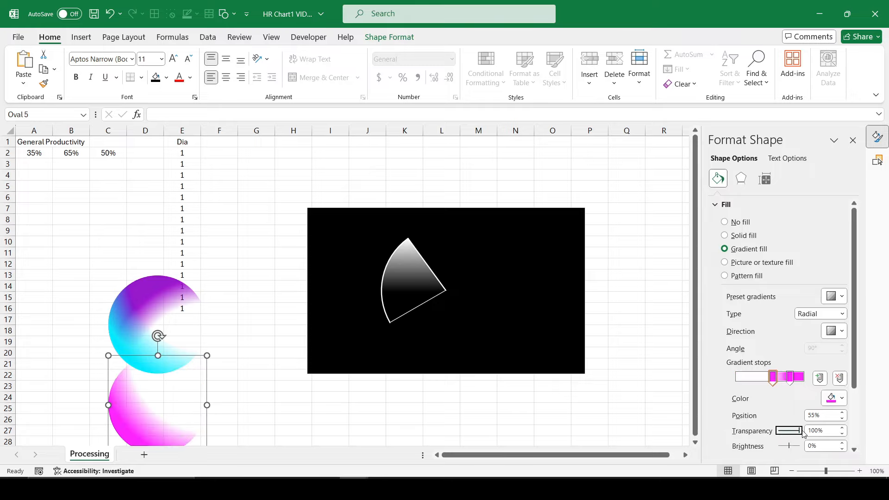
pyautogui.click(833, 330)
pyautogui.click(778, 355)
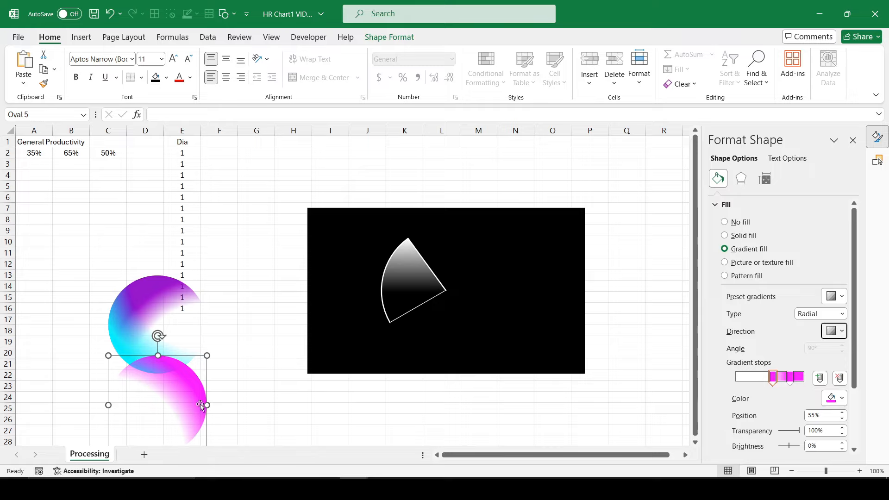
# - Place the magenta circle over the purple and cyan circles, align their tops, and deselect them
pyautogui.moveTo(200, 404); pyautogui.dragTo(196, 345)
pyautogui.keyDown('ctrl'); pyautogui.click(158, 281); pyautogui.keyUp('ctrl')
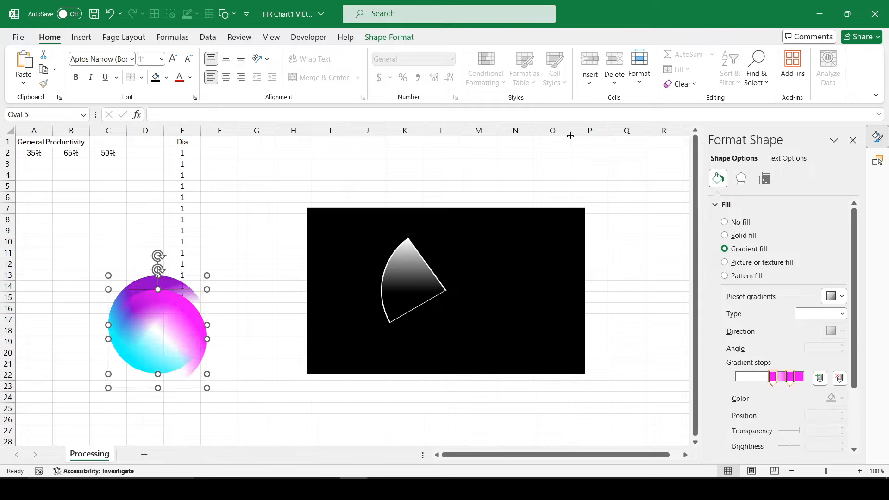
pyautogui.click(389, 37)
pyautogui.click(668, 53)
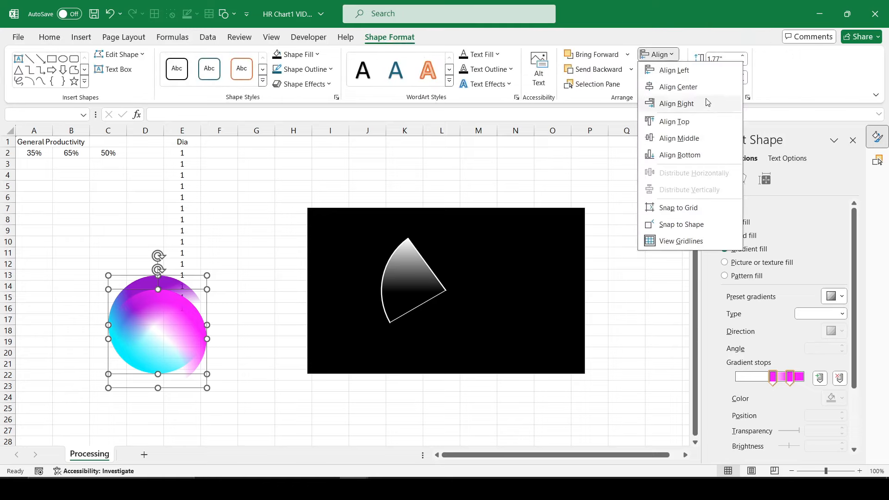
pyautogui.click(694, 122)
pyautogui.click(511, 405)
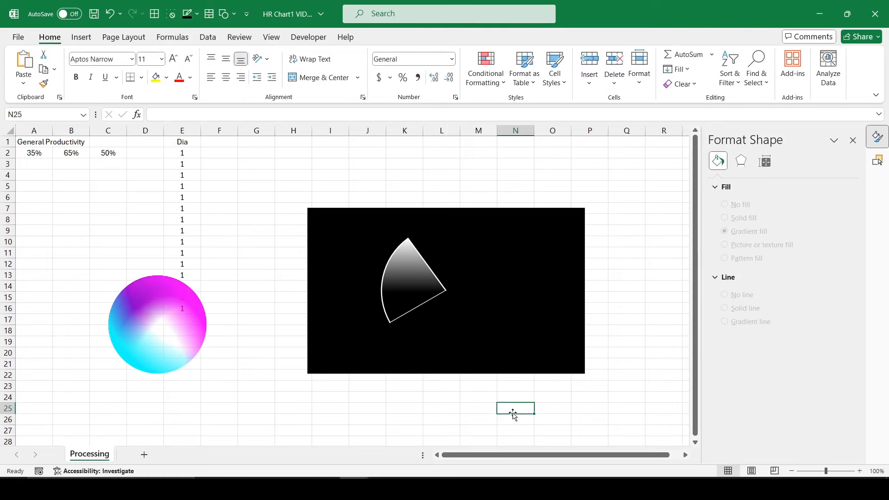
# - Shift the magenta circle's gradient stops, the transparent one to 59% and the opaque one to 84%
pyautogui.click(196, 319)
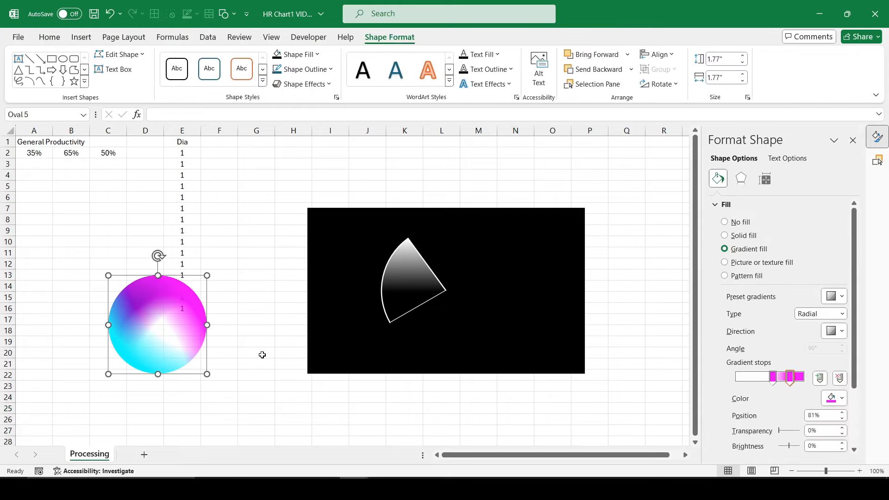
pyautogui.moveTo(772, 378); pyautogui.dragTo(792, 379)
pyautogui.click(790, 378)
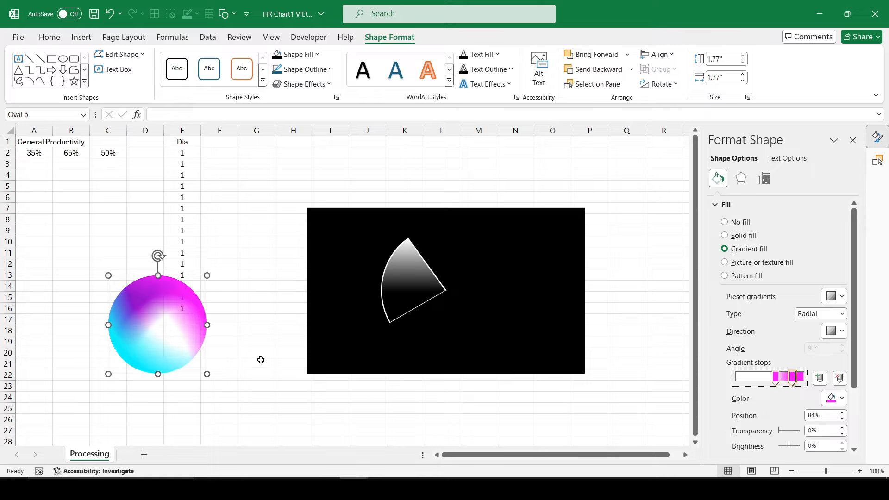
# - Duplicate the magenta circle directly below the original and recolor the copy's 84% gradient stop standard red
pyautogui.keyDown('ctrl'); pyautogui.moveTo(189, 309); pyautogui.dragTo(191, 413); pyautogui.keyUp('ctrl')
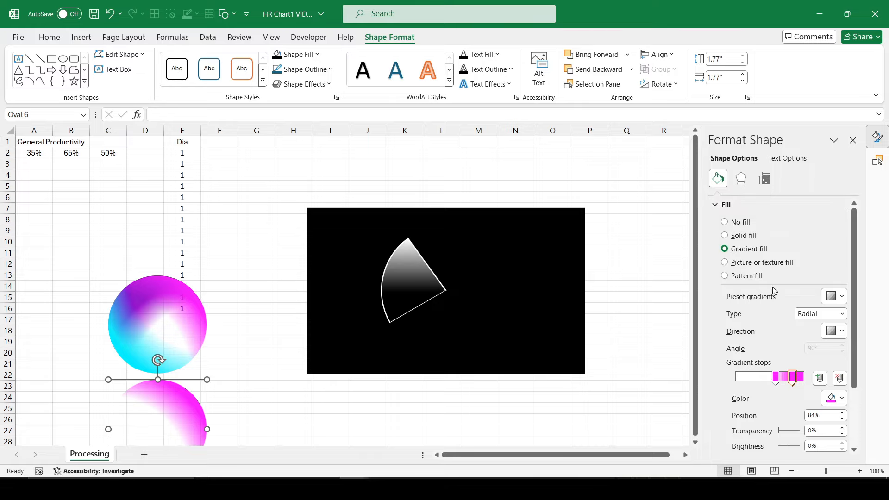
pyautogui.scroll(-3, 790, 339)
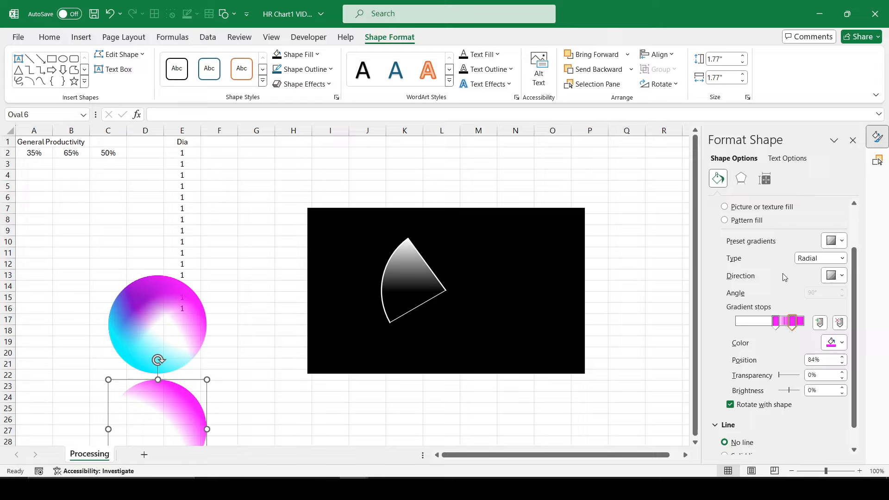
pyautogui.click(841, 240)
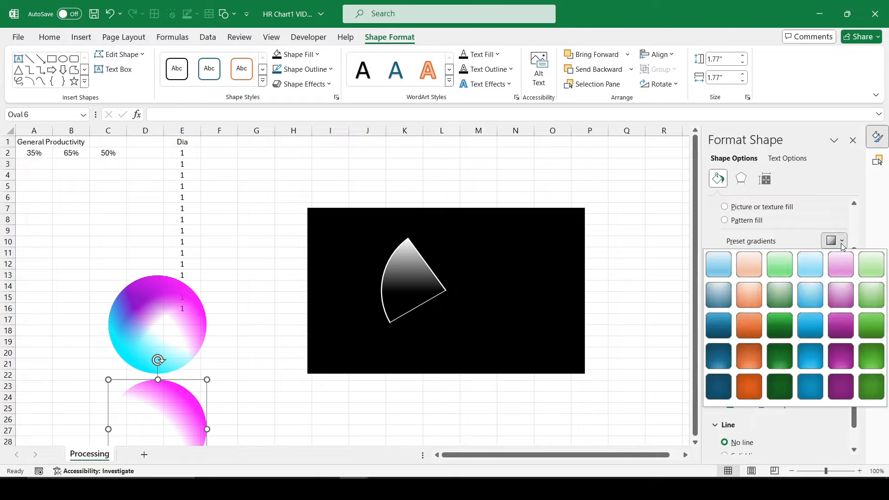
pyautogui.click(841, 240)
pyautogui.click(836, 343)
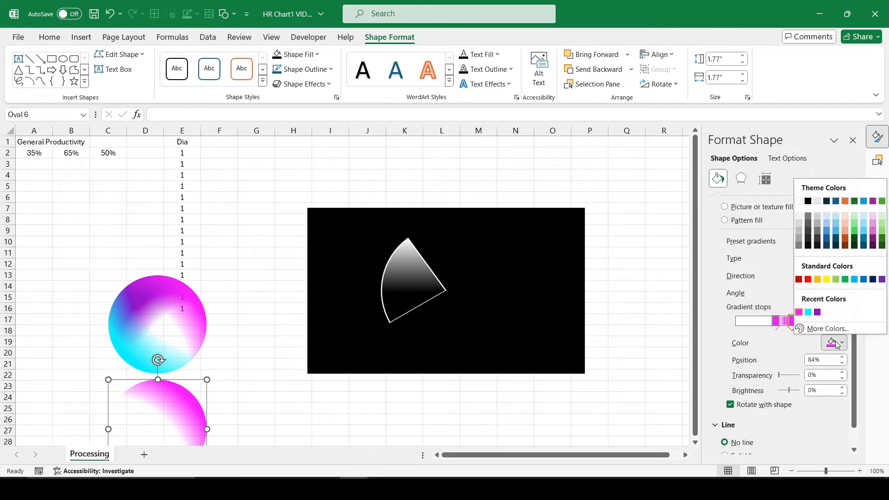
pyautogui.click(808, 279)
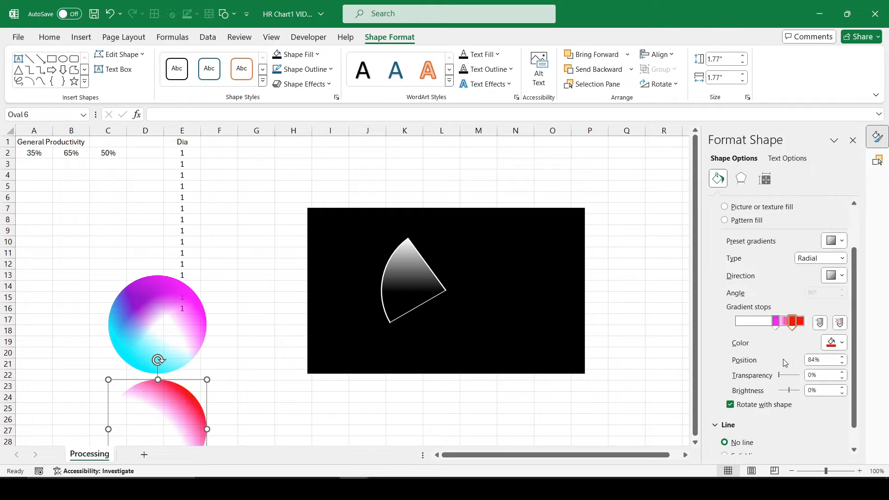
# - Set the new circle's 59% stop to red with 100% transparency and start its radial gradient from the upper-left corner
pyautogui.click(776, 321)
pyautogui.click(836, 342)
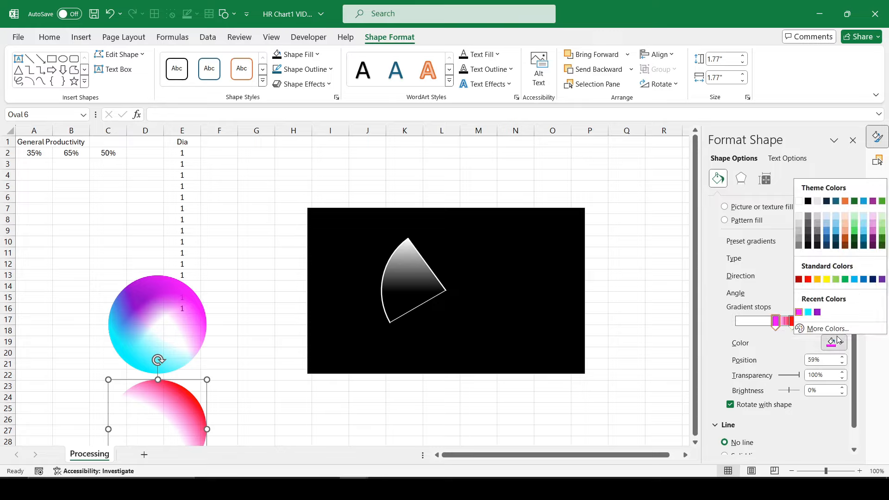
pyautogui.click(807, 279)
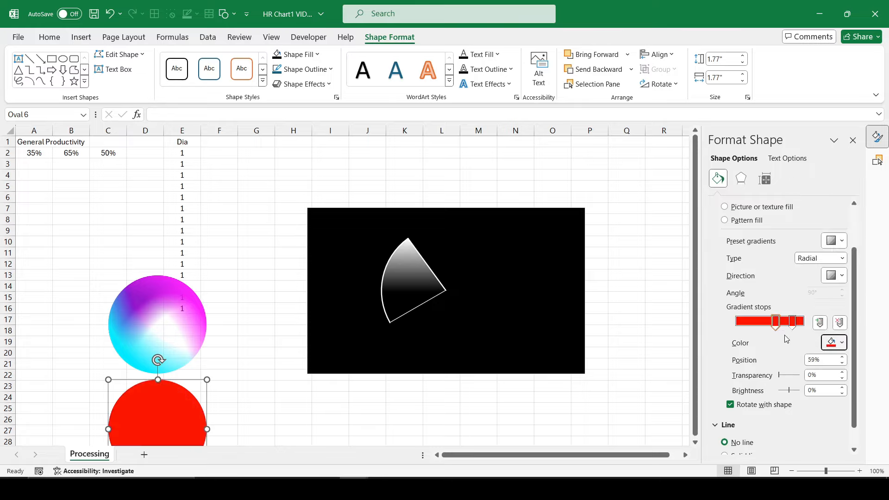
pyautogui.moveTo(780, 376); pyautogui.dragTo(799, 376)
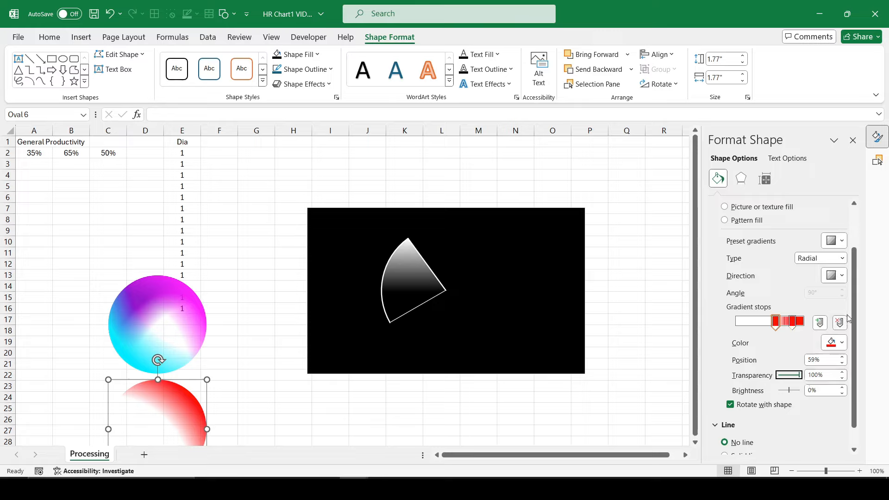
pyautogui.click(842, 276)
pyautogui.click(871, 298)
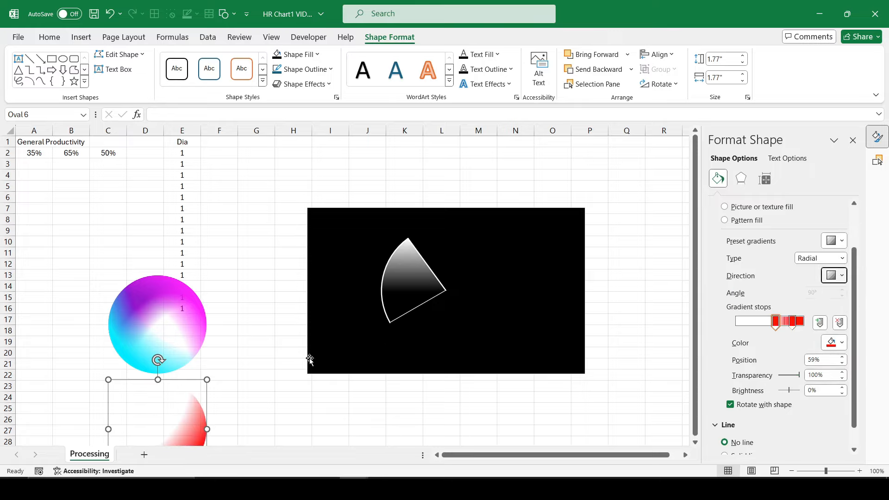
# - Align the red circle's top with the magenta circle so it overlays the stacked circles
pyautogui.keyDown('shift'); pyautogui.click(152, 286); pyautogui.keyUp('shift')
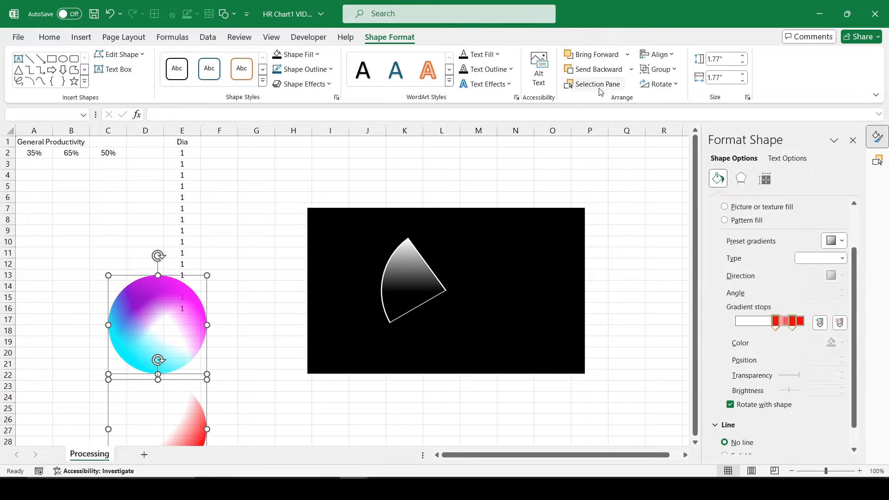
pyautogui.click(658, 54)
pyautogui.click(709, 121)
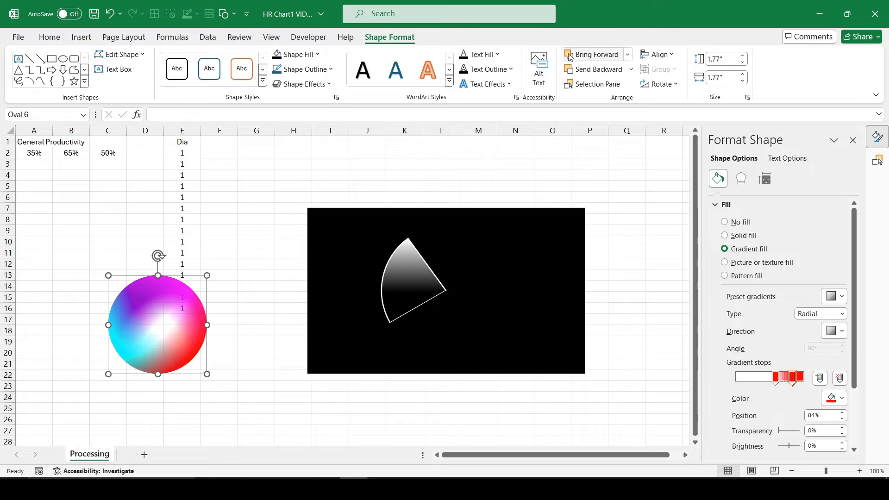
# - Group the four gradient circles, Oval 3 through Oval 6, into one object and deselect it
pyautogui.click(593, 84)
pyautogui.keyDown('ctrl'); pyautogui.click(752, 209); pyautogui.keyUp('ctrl')
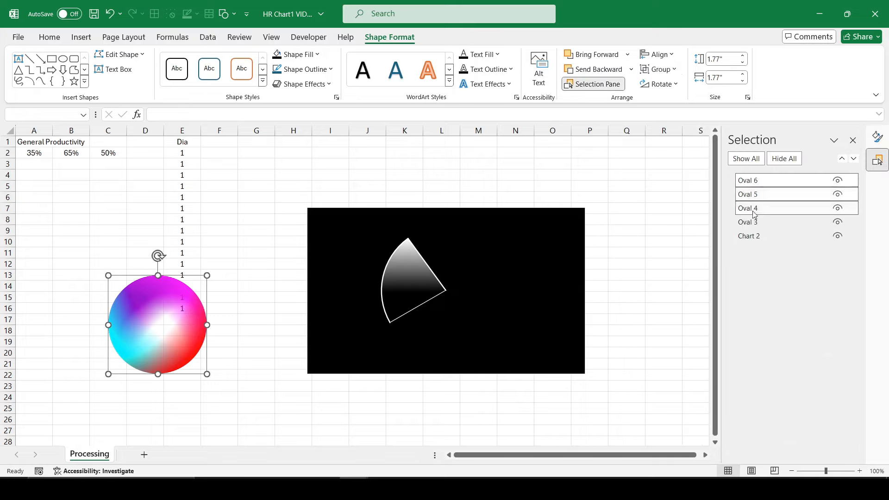
pyautogui.keyDown('ctrl'); pyautogui.click(752, 222); pyautogui.keyUp('ctrl')
pyautogui.click(672, 70)
pyautogui.click(667, 85)
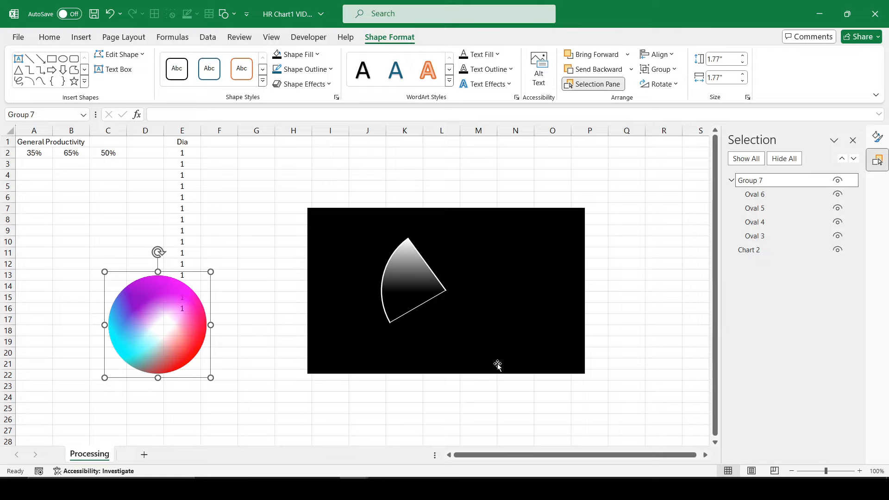
pyautogui.click(365, 213)
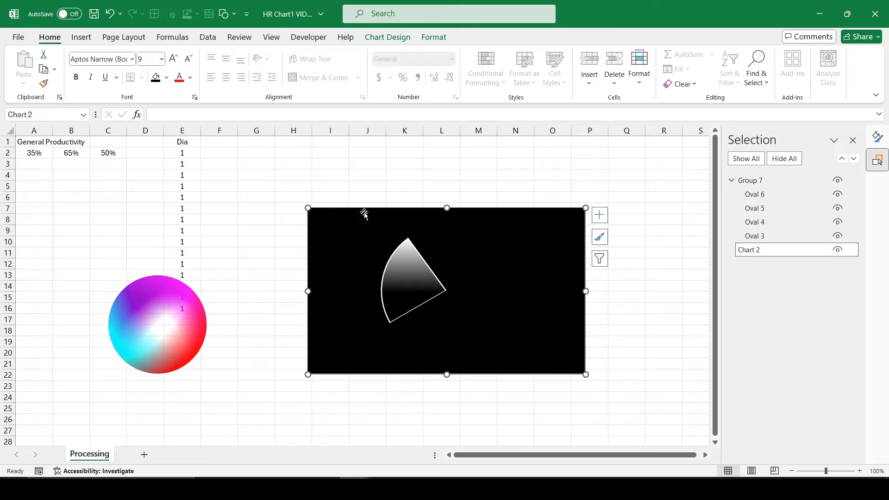
pyautogui.click(217, 406)
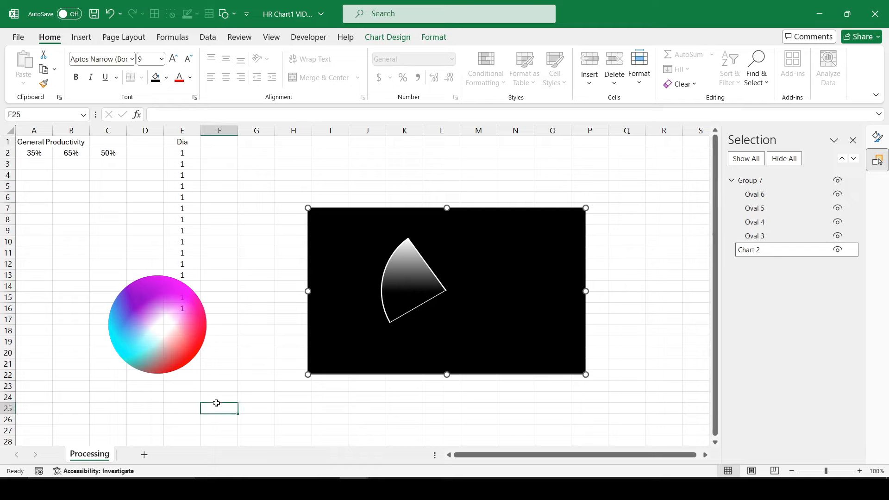
# - Remove the fill from the chart area of Chart 2 so its background is transparent
pyautogui.click(359, 212)
pyautogui.click(439, 37)
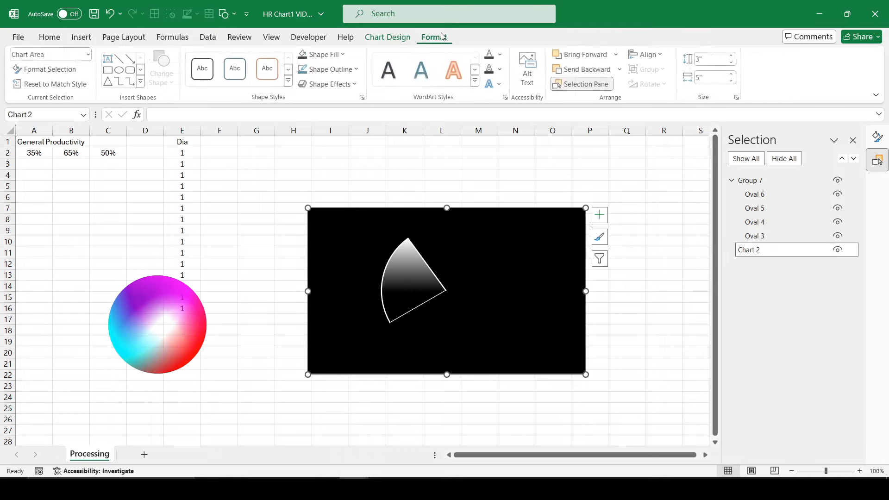
pyautogui.click(344, 55)
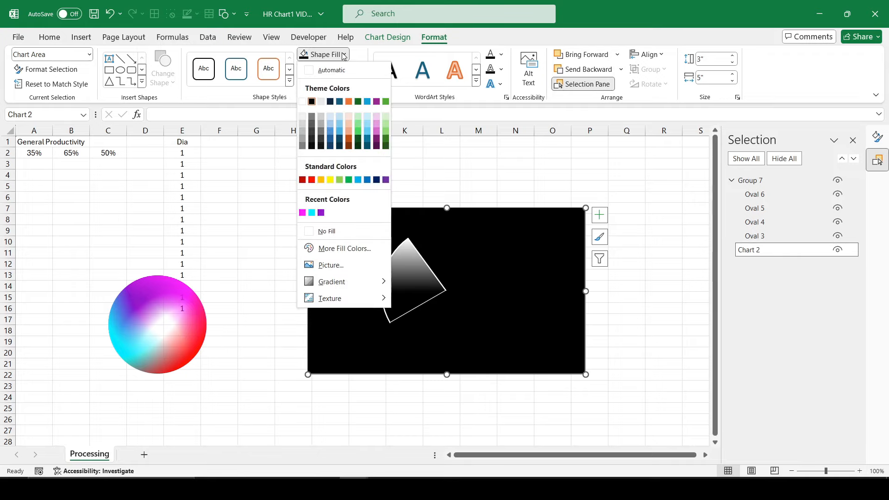
pyautogui.click(318, 231)
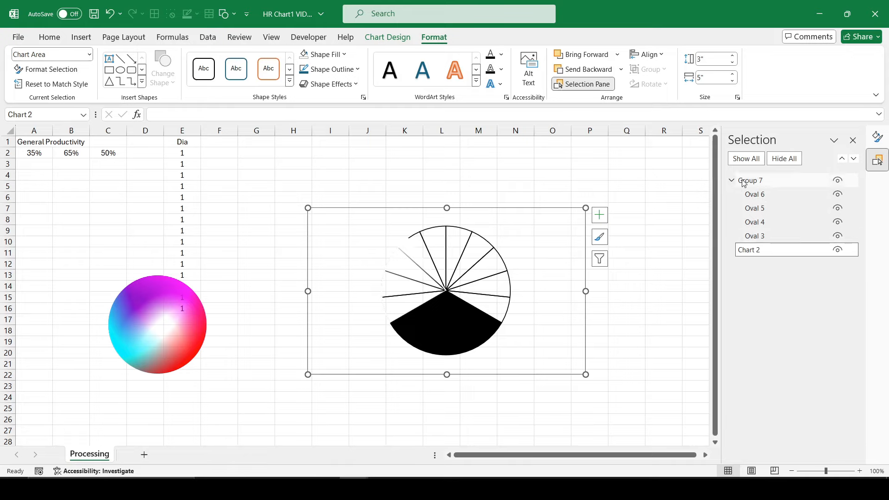
# - Place the color wheel group behind Chart 2 in the stacking order and move it under the pie
pyautogui.moveTo(751, 184); pyautogui.dragTo(754, 278)
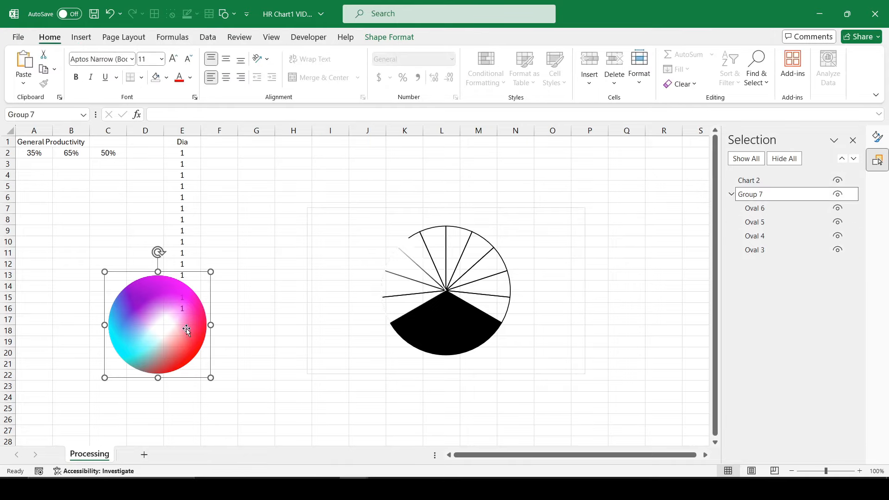
pyautogui.moveTo(200, 331); pyautogui.dragTo(491, 294)
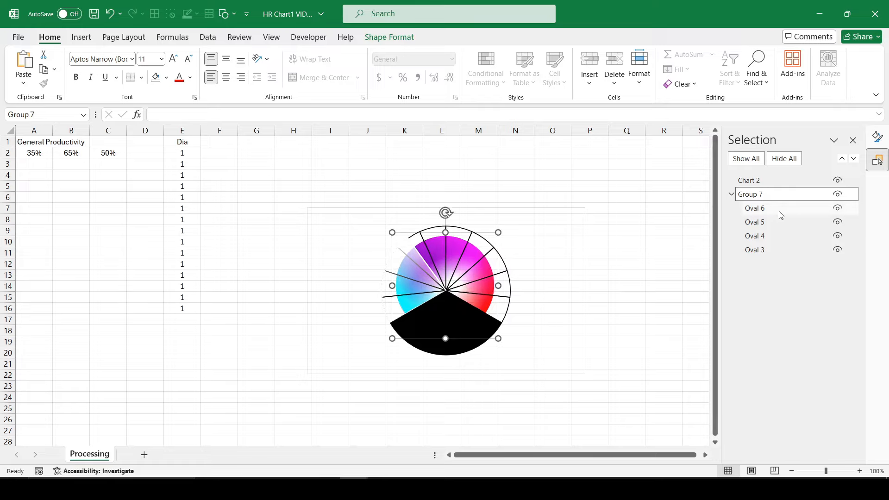
pyautogui.click(580, 362)
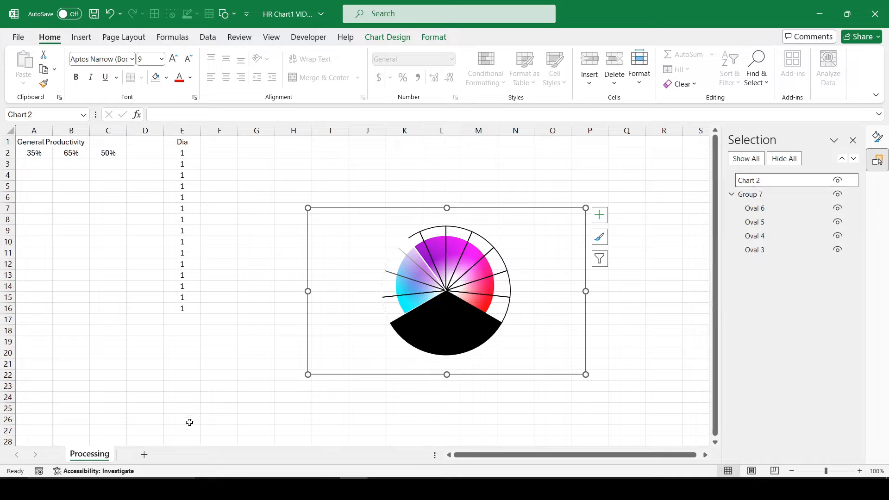
# - Add a new worksheet and fill all of its cells with black
pyautogui.click(144, 455)
pyautogui.click(115, 274)
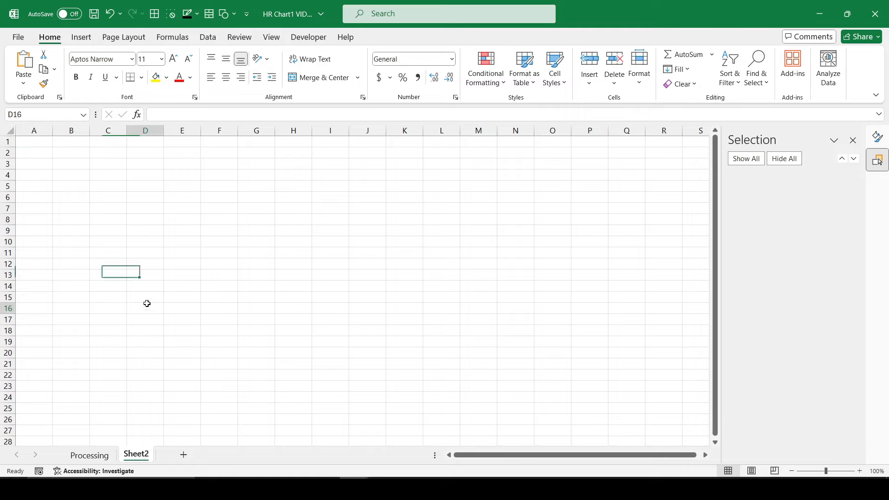
pyautogui.click(146, 303)
pyautogui.click(44, 140)
pyautogui.hotkey('ctrl', 'a')
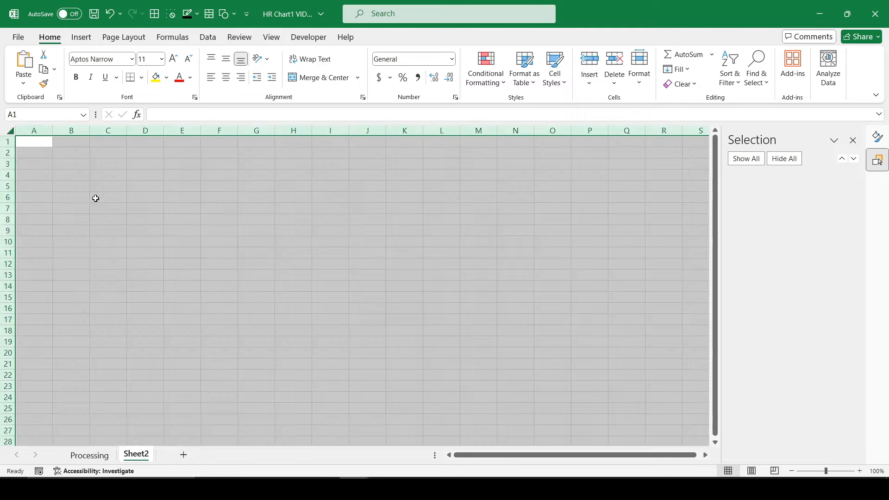
pyautogui.click(167, 78)
pyautogui.click(163, 108)
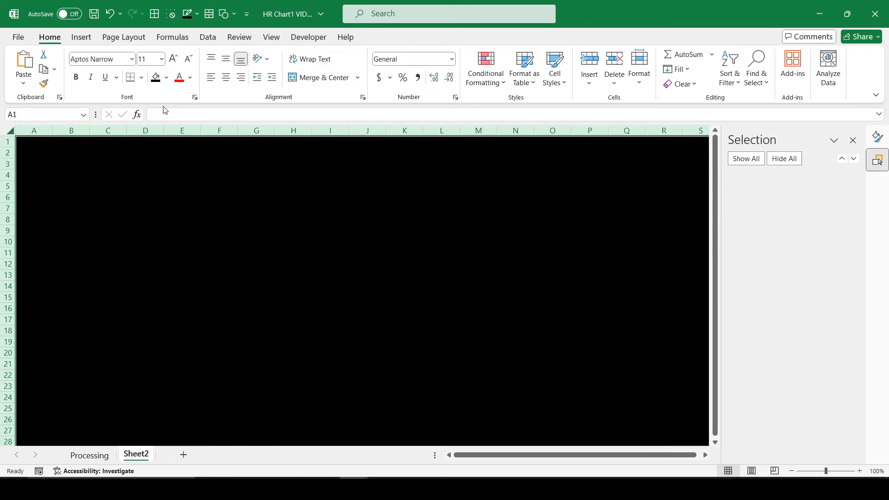
# - Cut the chart and color wheel group from the Processing sheet, paste them into Sheet2, and move them together to around columns F to M
pyautogui.click(89, 455)
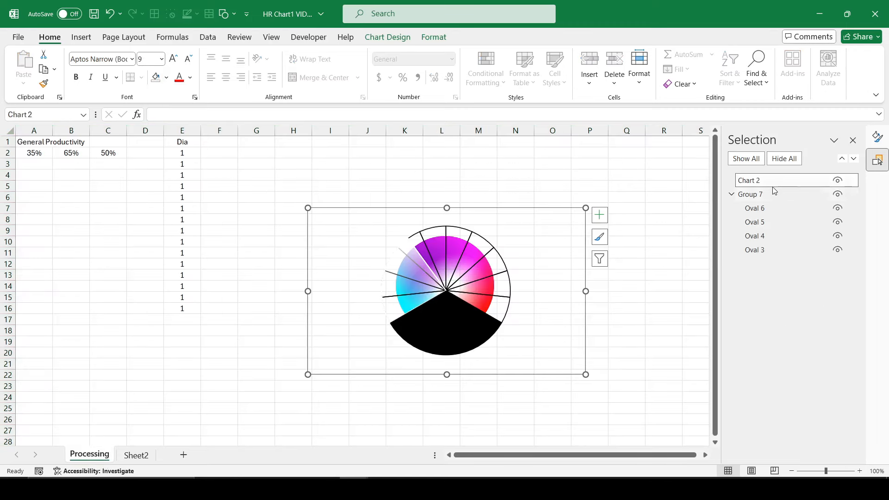
pyautogui.click(751, 195)
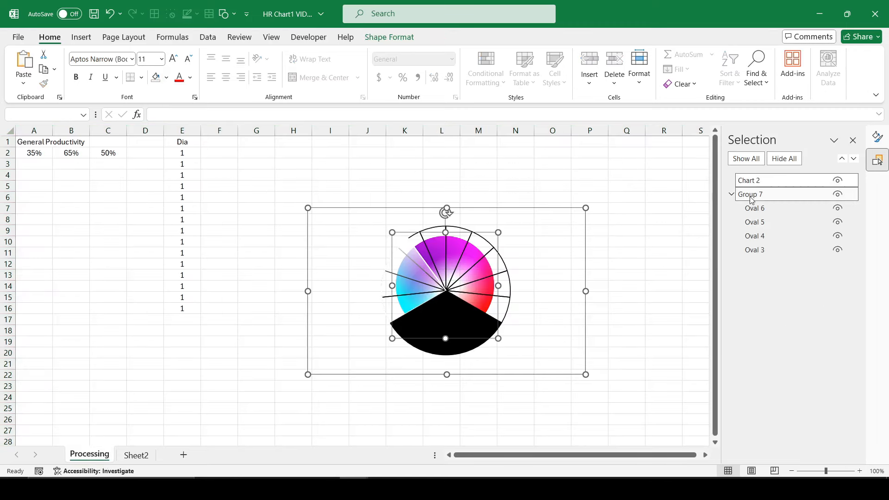
pyautogui.rightClick(548, 214)
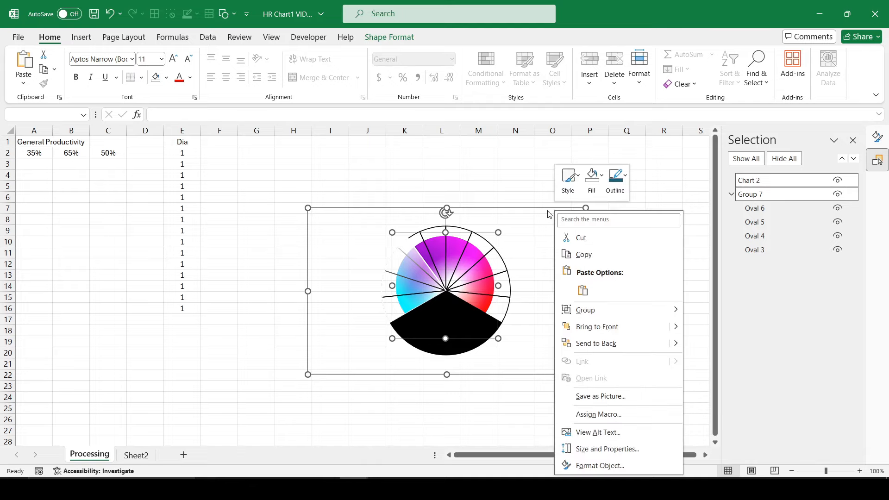
pyautogui.click(580, 237)
pyautogui.hotkey('ctrl', 'pagedown')
pyautogui.hotkey('ctrl', 'v')
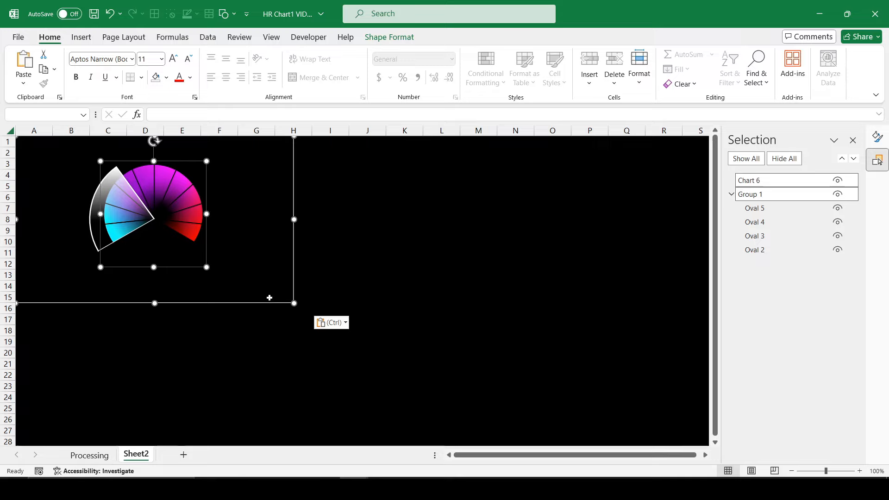
pyautogui.moveTo(240, 301); pyautogui.dragTo(442, 380)
pyautogui.click(563, 275)
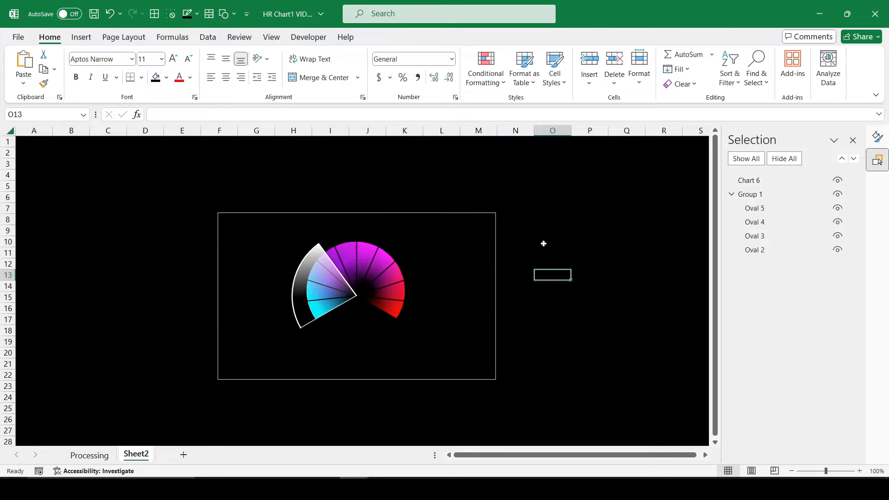
# - Remove the outline from the pasted chart's chart area
pyautogui.click(470, 219)
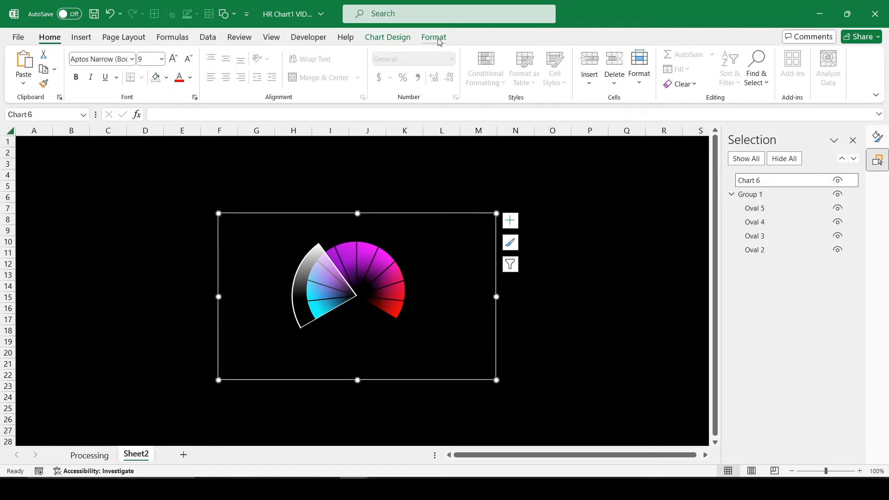
pyautogui.click(434, 37)
pyautogui.click(329, 69)
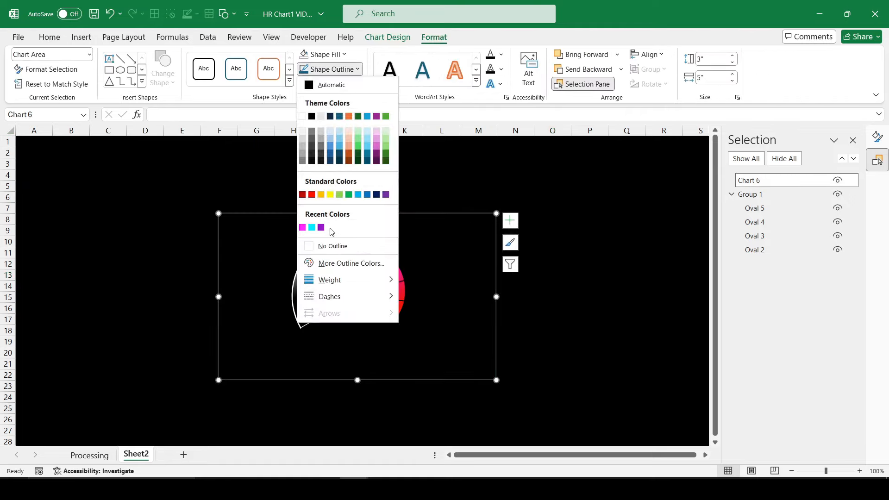
pyautogui.click(331, 253)
# - Set the chart's height and width to 7 inches each
pyautogui.click(714, 60)
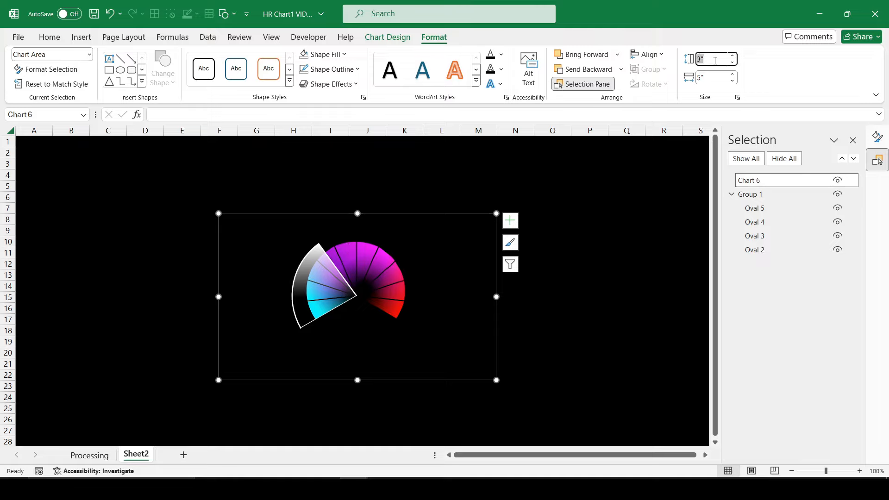
pyautogui.write('7')
pyautogui.press('Tab')
pyautogui.write('7')
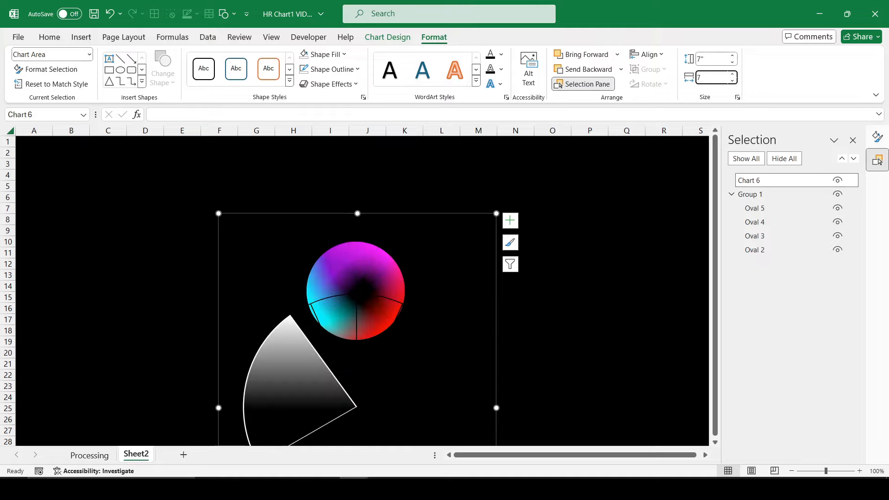
pyautogui.press('Return')
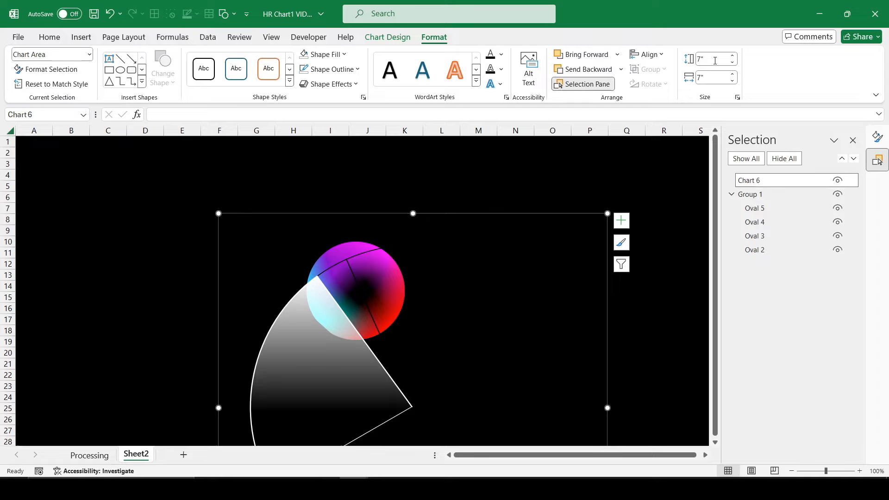
# - Resize the color wheel group, Group 1, to 5.6 inches high and 5.6 inches wide
pyautogui.click(751, 195)
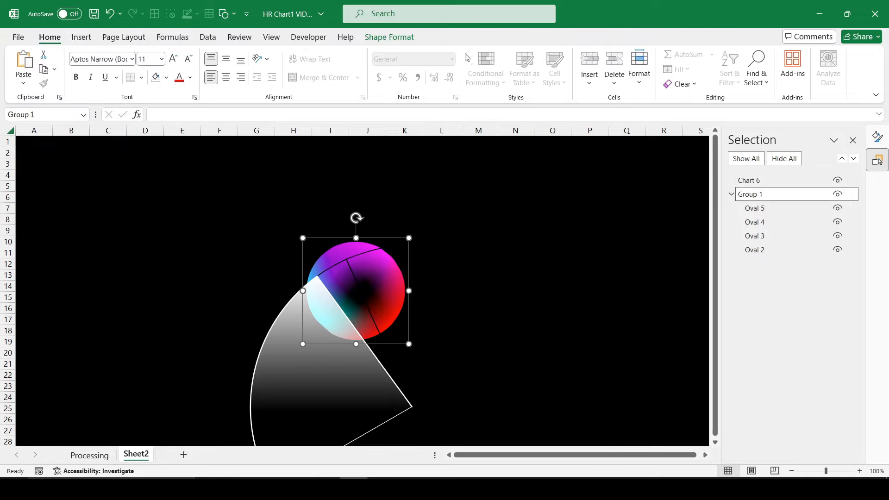
pyautogui.click(389, 37)
pyautogui.click(729, 59)
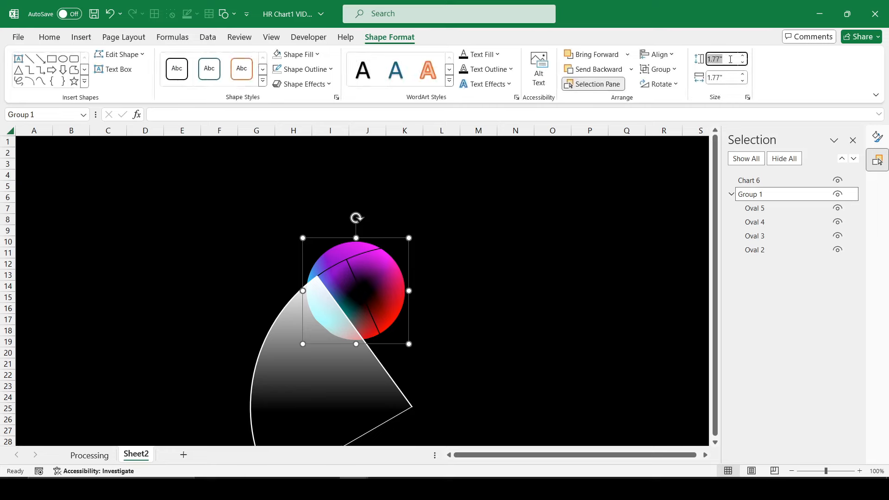
pyautogui.write('5.6')
pyautogui.press('Tab')
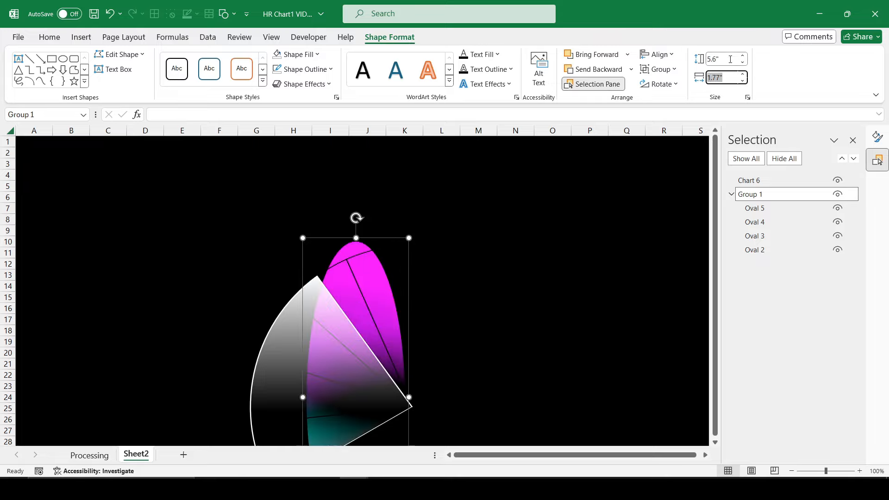
pyautogui.write('5.6')
pyautogui.press('Return')
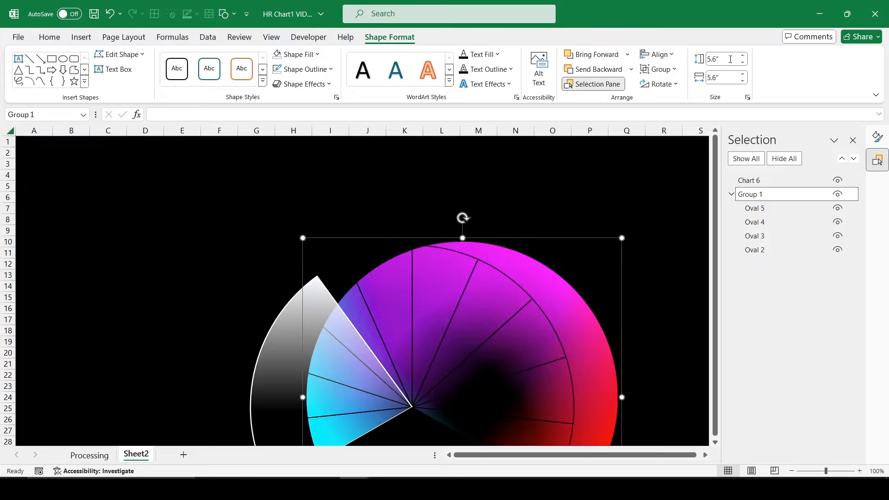
# - Align the chart and color wheel group with each other by center and by middle
pyautogui.keyDown('ctrl'); pyautogui.click(748, 183); pyautogui.keyUp('ctrl')
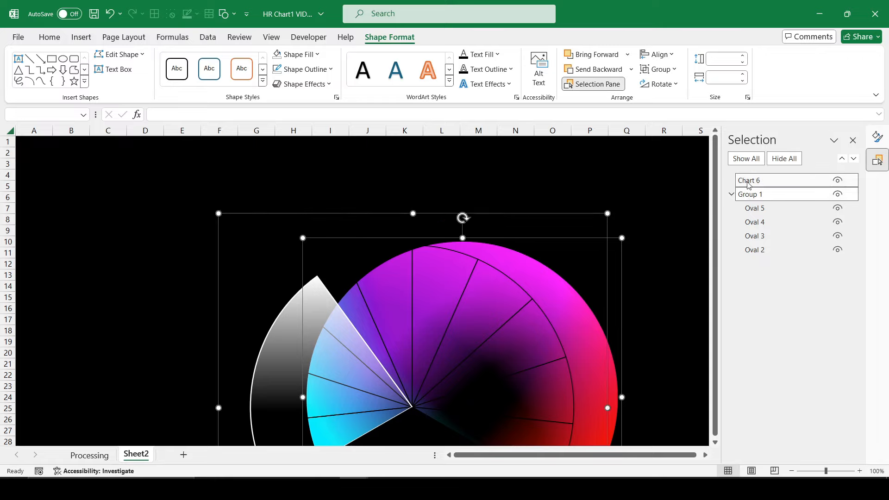
pyautogui.click(658, 55)
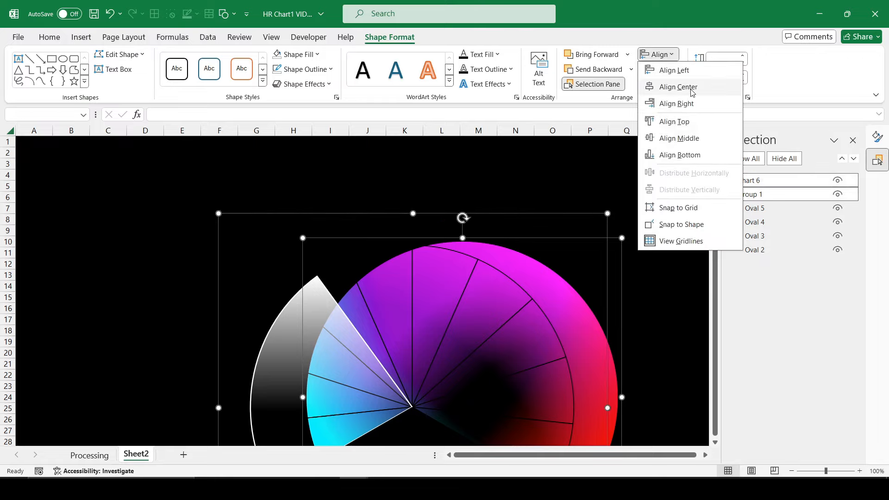
pyautogui.click(691, 88)
pyautogui.click(662, 54)
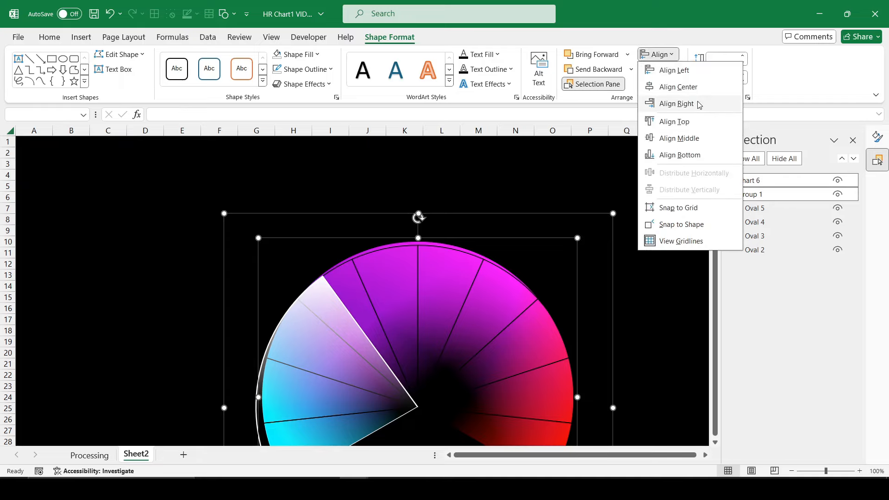
pyautogui.click(691, 139)
pyautogui.scroll(-3, 666, 226)
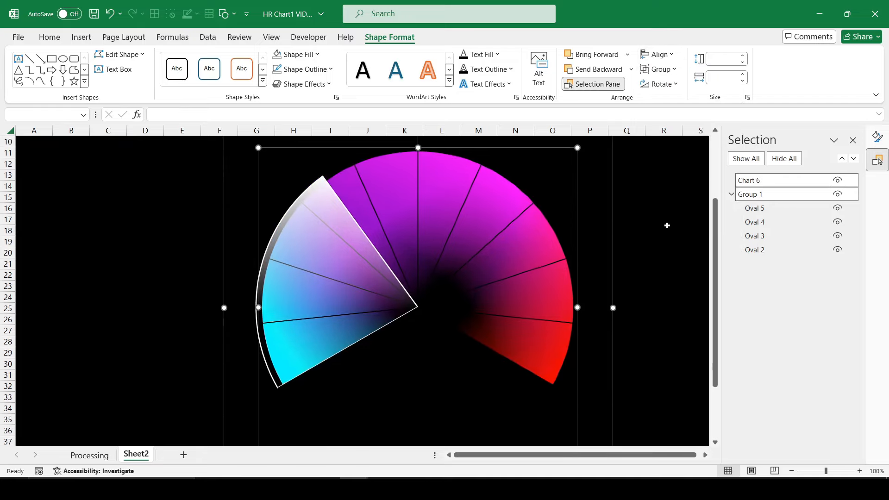
# - Collapse the ribbon and hide the row and column headings on Sheet2
pyautogui.doubleClick(52, 38)
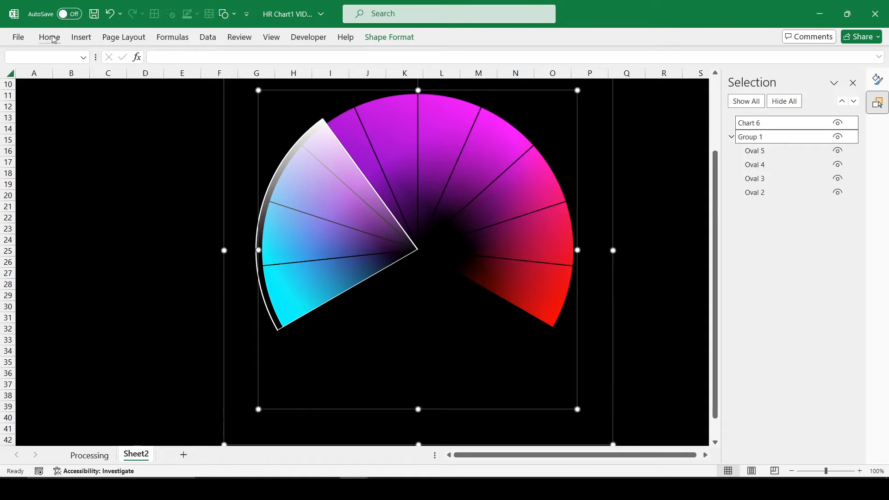
pyautogui.click(271, 37)
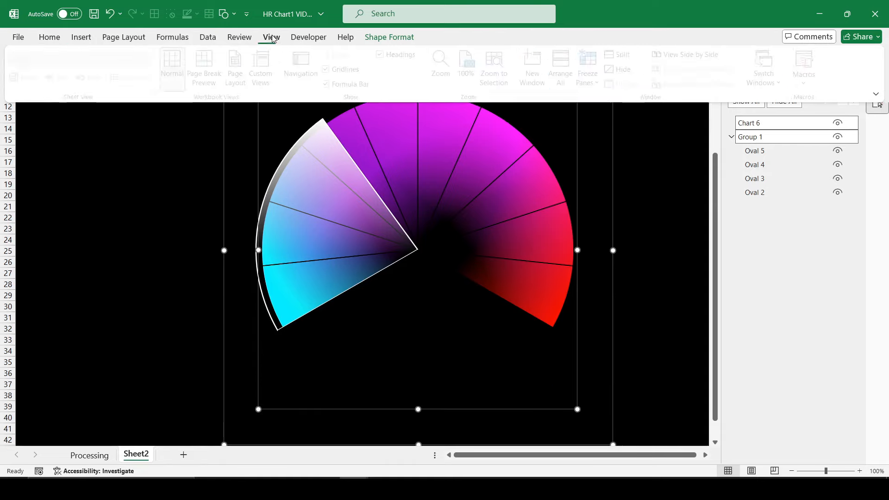
pyautogui.click(641, 185)
pyautogui.scroll(2, 655, 237)
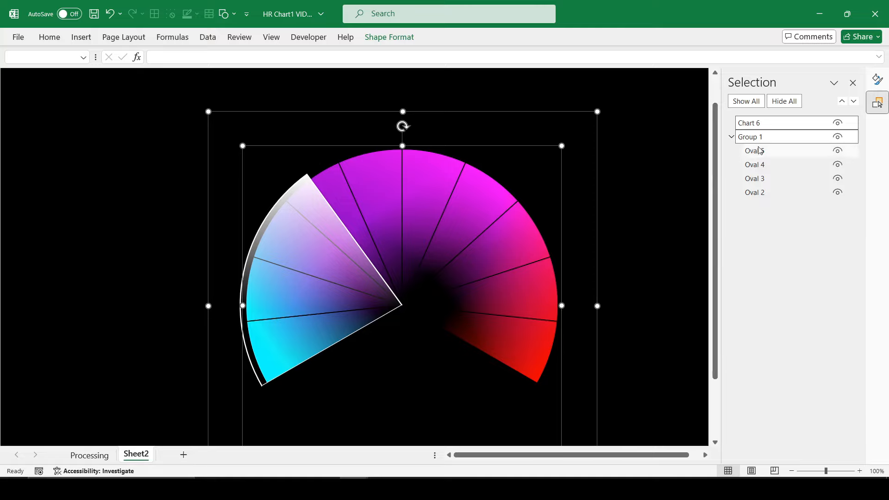
# - Nudge only the color wheel group slightly left to meet the white slice's outer edge, and deselect it
pyautogui.click(682, 216)
pyautogui.click(752, 136)
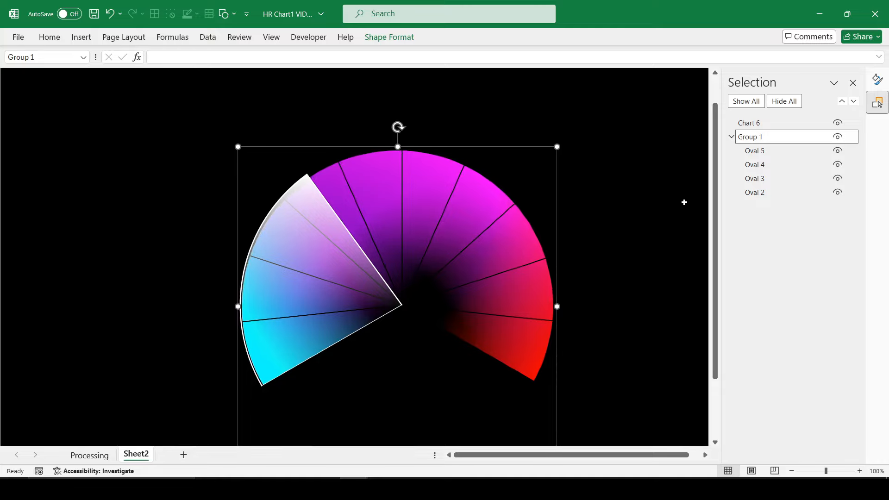
pyautogui.click(684, 202)
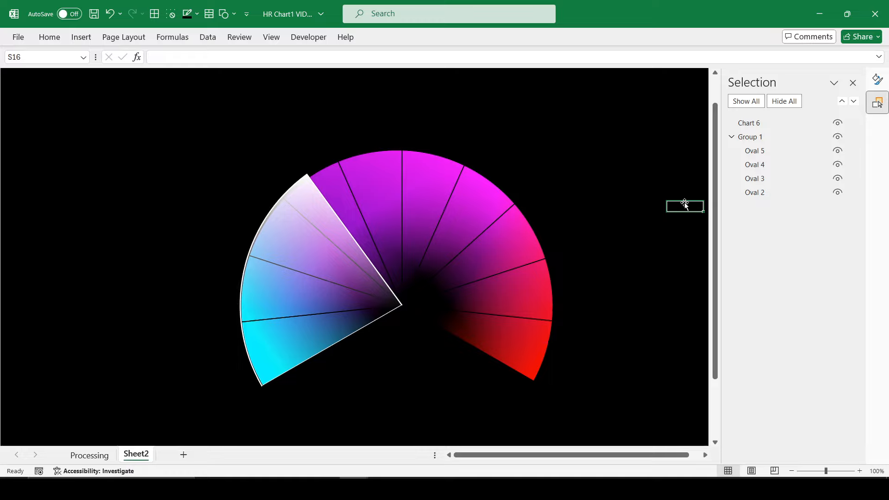
# - Set the General Productivity value in A2 of the Processing sheet to 70% and return to Sheet2 to view the chart
pyautogui.click(90, 455)
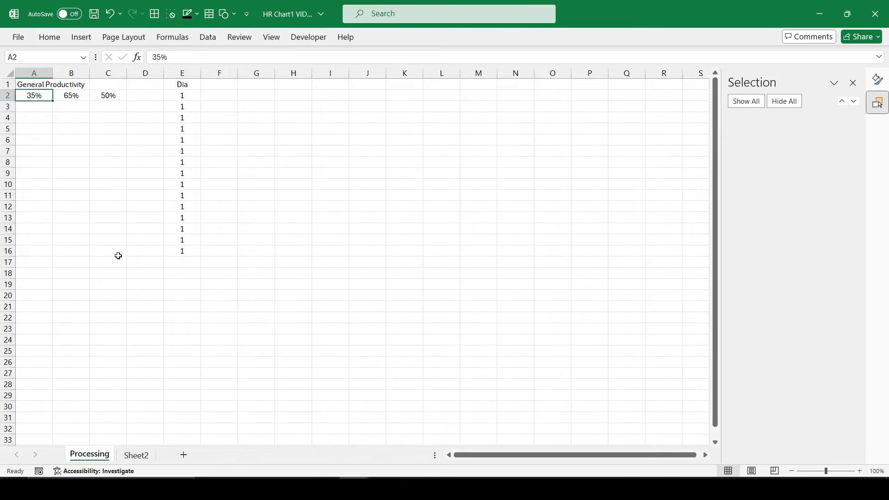
pyautogui.write('70%')
pyautogui.press('Return')
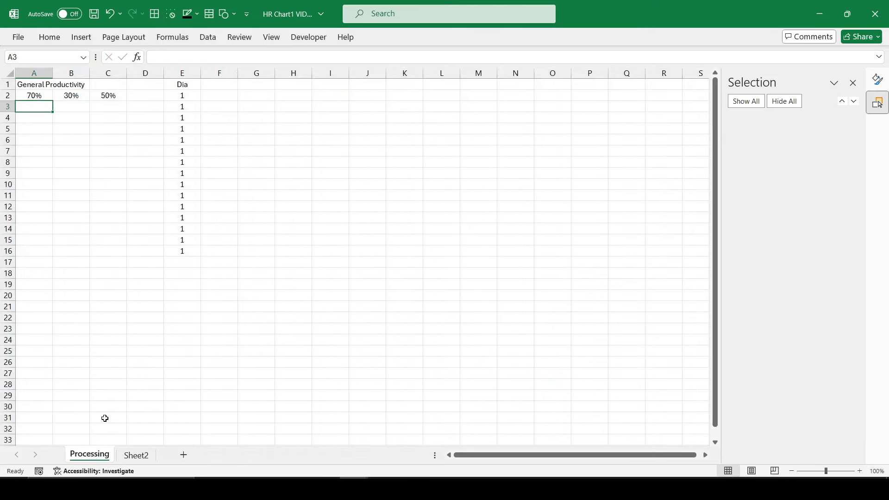
pyautogui.click(137, 455)
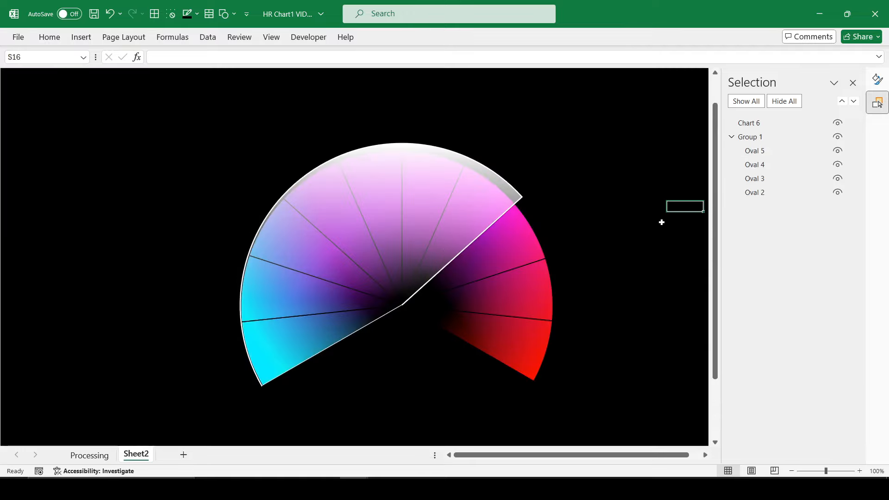
# - Nudge the color wheel group slightly further left under the chart and deselect it
pyautogui.click(769, 138)
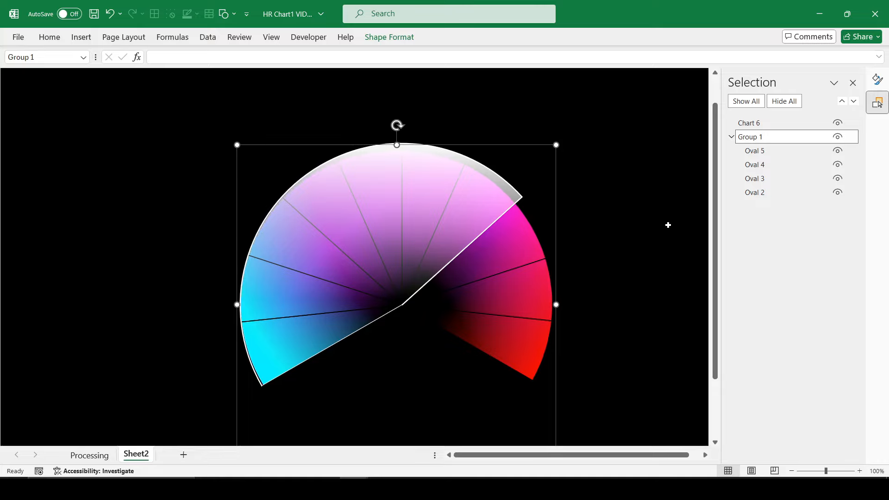
pyautogui.click(668, 225)
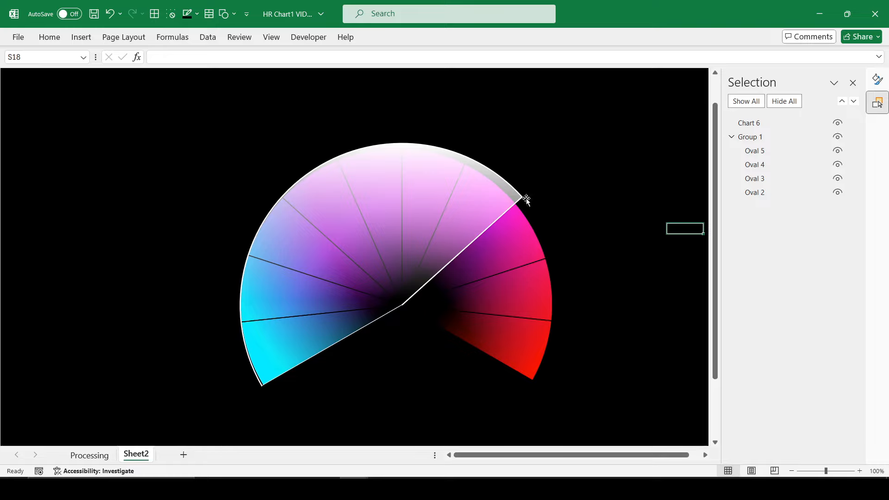
# - Draw a circle about 3.31" in diameter and move it over the middle of the color wheel
pyautogui.click(78, 39)
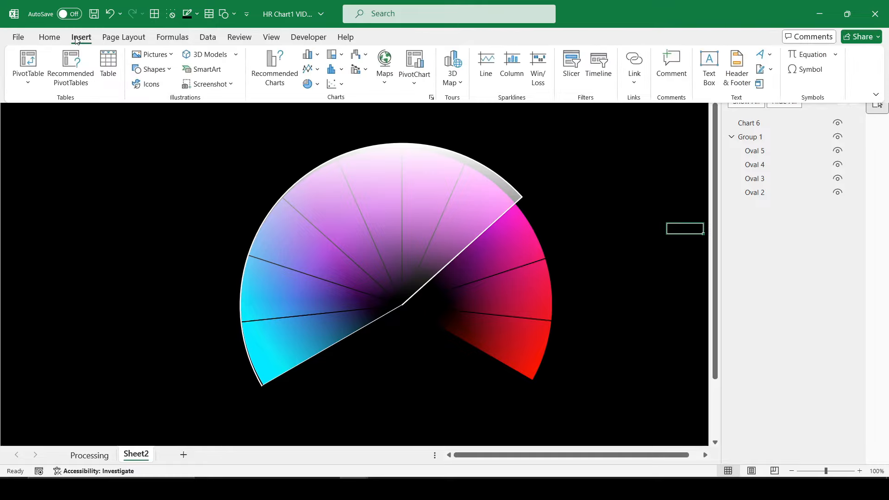
pyautogui.click(163, 72)
pyautogui.click(180, 99)
pyautogui.moveTo(145, 158); pyautogui.dragTo(329, 343)
pyautogui.moveTo(254, 252); pyautogui.dragTo(422, 285)
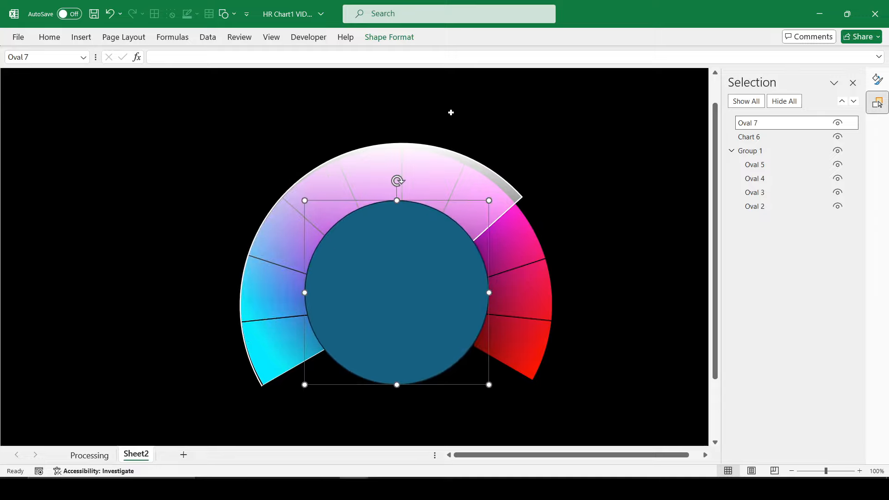
# - Set the new circle's height and width to 5.3" each
pyautogui.click(410, 40)
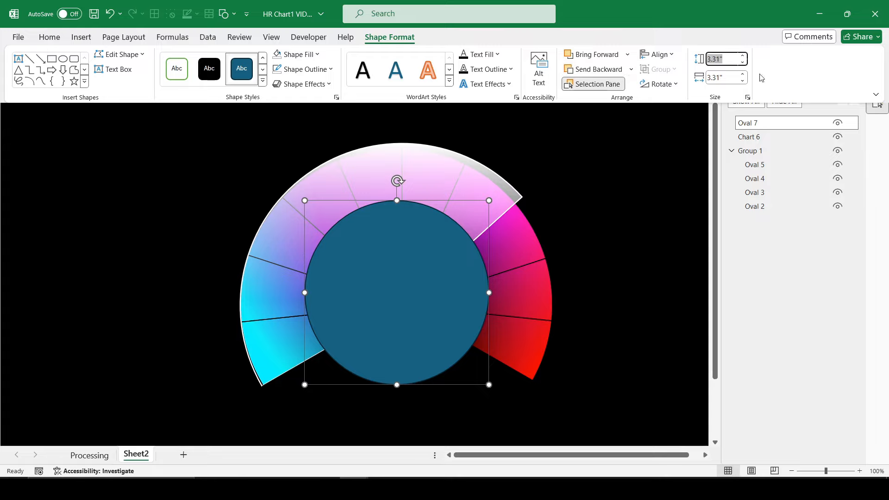
pyautogui.write('5.3')
pyautogui.press('Tab')
pyautogui.write('5')
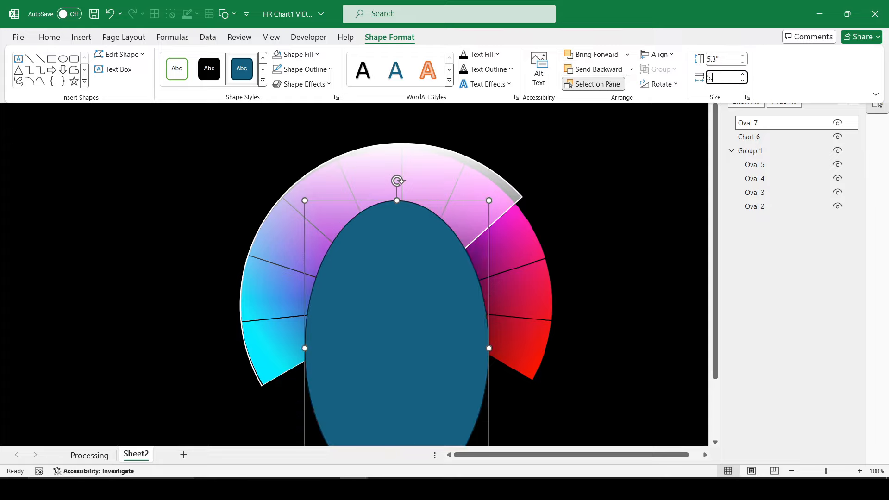
pyautogui.write('.3')
pyautogui.press('Return')
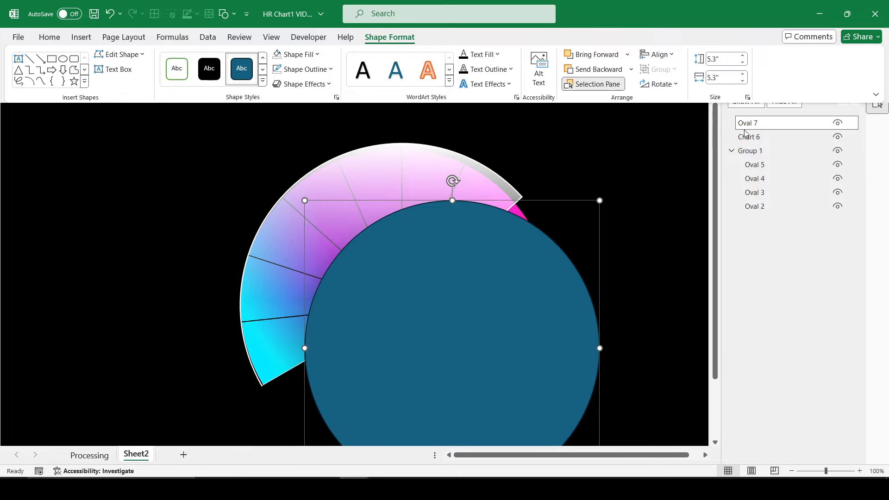
# - Give the circle a radial gradient fill spreading from the center, with only two stops, one at each end
pyautogui.rightClick(474, 232)
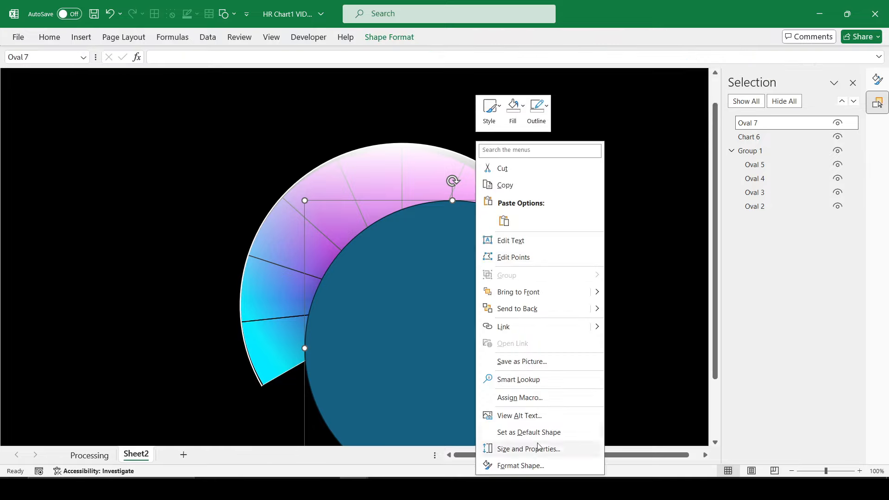
pyautogui.click(537, 466)
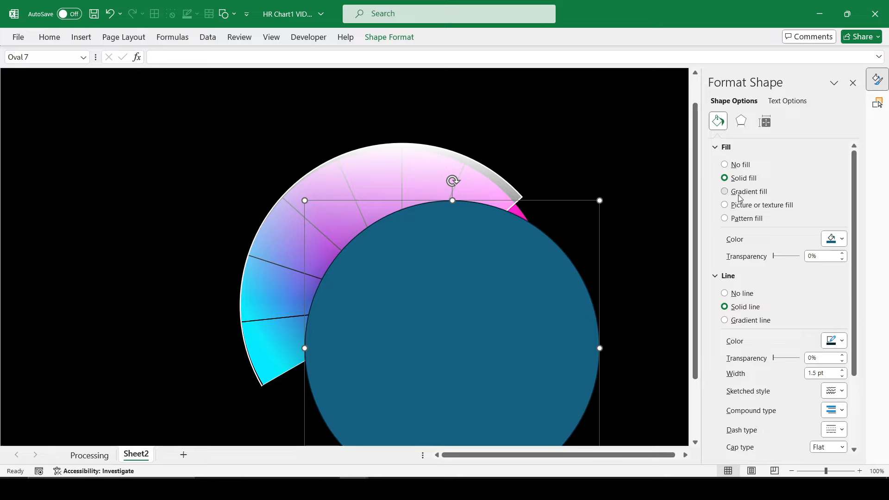
pyautogui.click(740, 198)
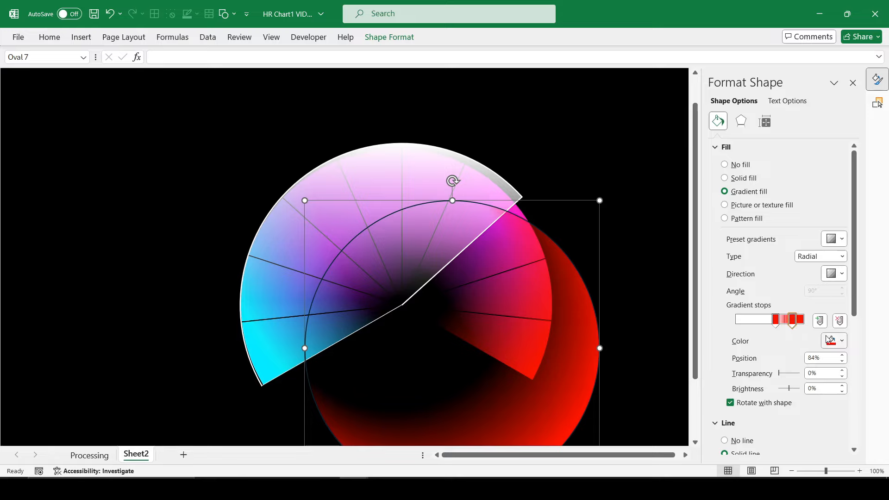
pyautogui.moveTo(791, 323); pyautogui.dragTo(736, 320)
pyautogui.click(842, 274)
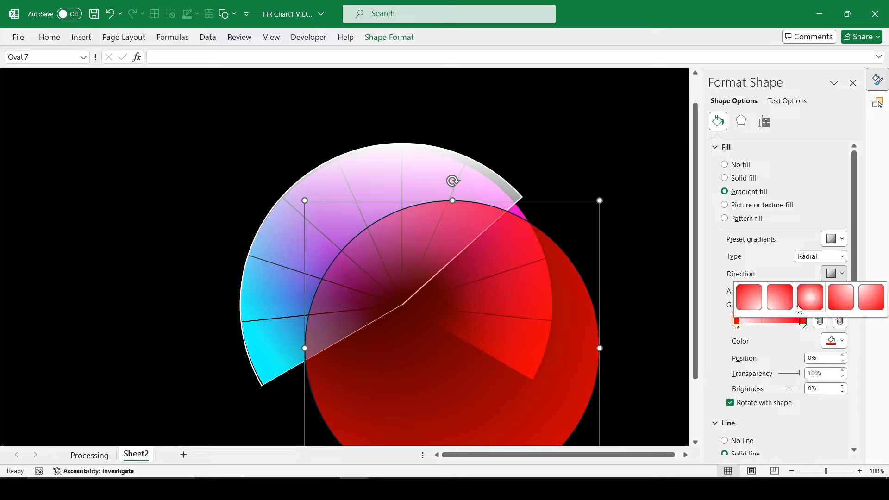
pyautogui.click(810, 297)
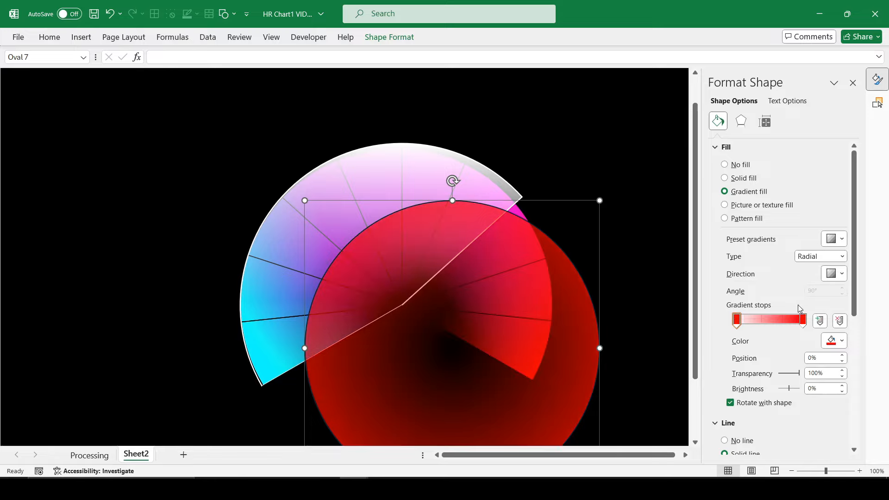
# - Color both the 0% and 100% gradient stops of the circle black and reselect the 0% stop
pyautogui.click(836, 340)
pyautogui.click(808, 199)
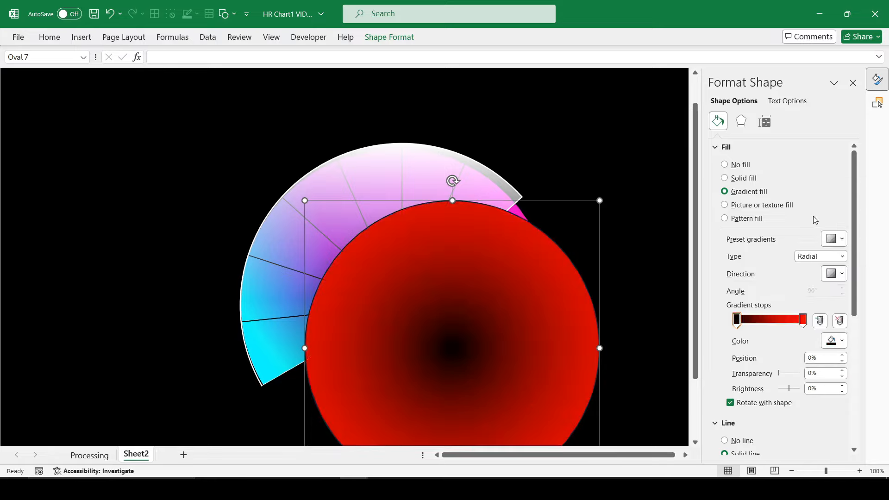
pyautogui.click(806, 320)
pyautogui.click(842, 340)
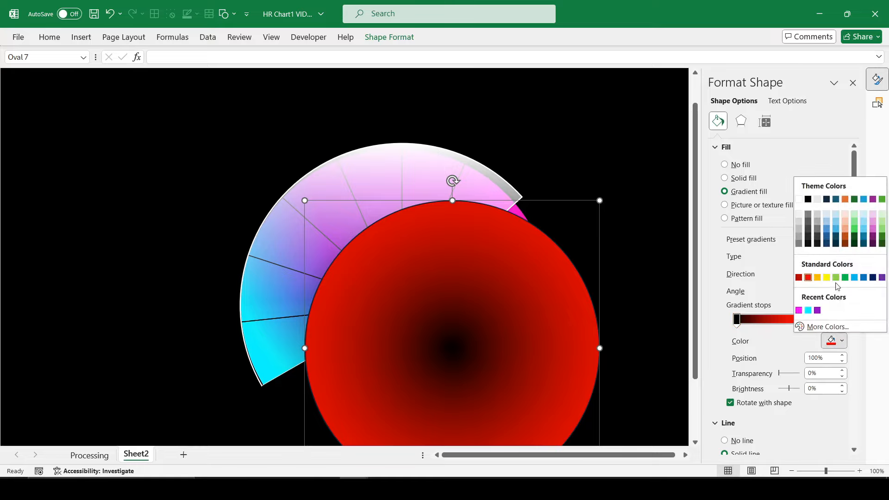
pyautogui.click(807, 199)
pyautogui.click(736, 320)
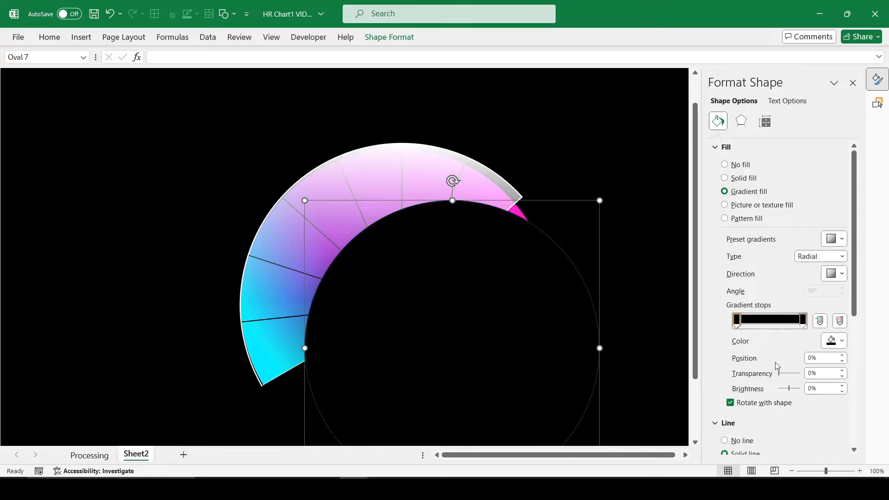
# - Move the black circle over the gauge and set its outer gradient stop to 73% transparency
pyautogui.moveTo(782, 375); pyautogui.dragTo(795, 373)
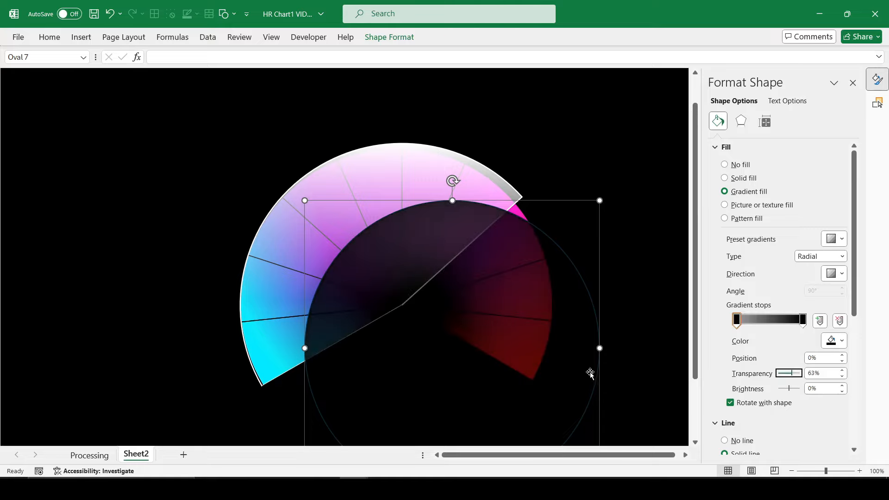
pyautogui.moveTo(502, 320); pyautogui.dragTo(477, 326)
pyautogui.moveTo(793, 375)
pyautogui.mouseDown()
pyautogui.moveTo(774, 374)
pyautogui.moveTo(794, 376)
pyautogui.mouseUp()
pyautogui.click(802, 320)
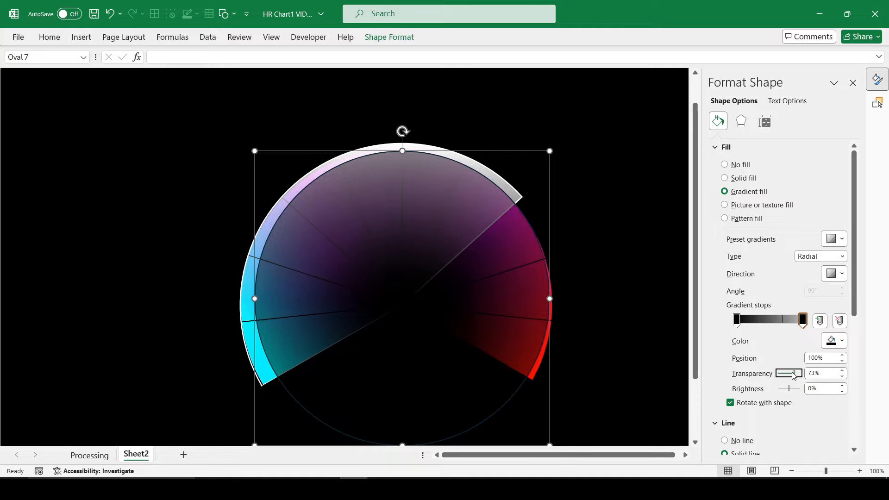
# - Remove the circle's outline and center the circle on the gauge
pyautogui.click(748, 441)
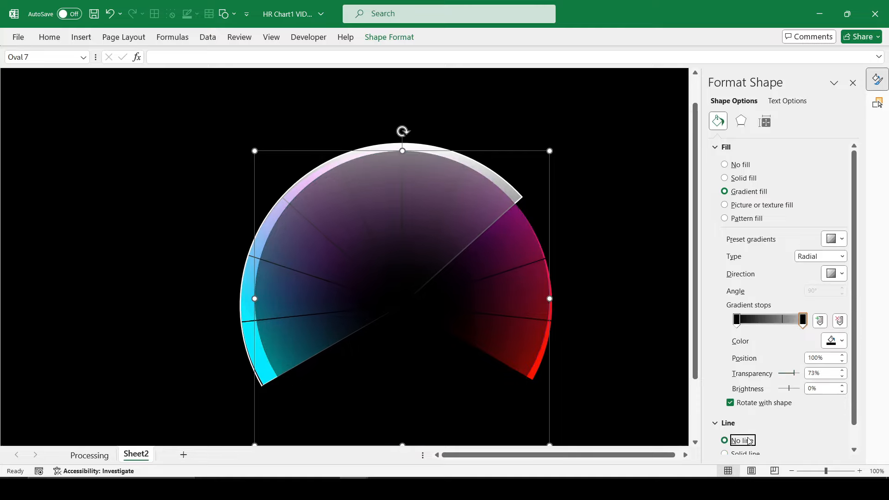
pyautogui.click(461, 278)
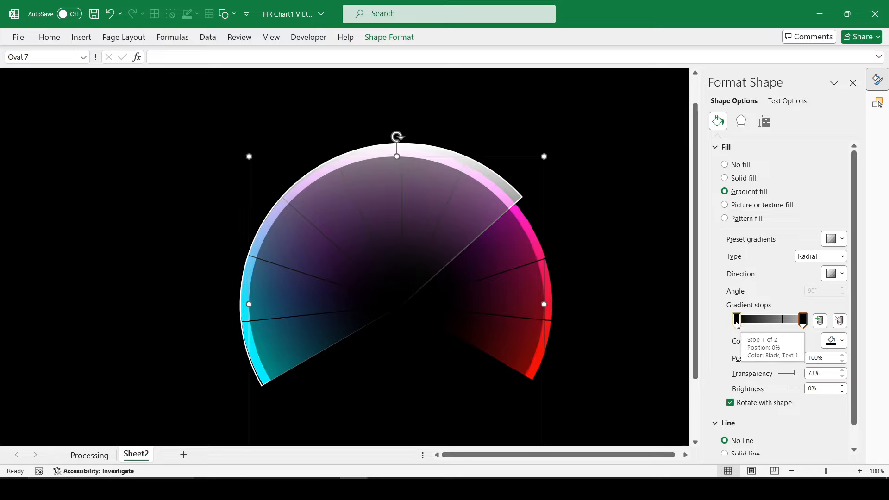
# - Set the circle's outer gradient stop to 100% transparency at position 79%, and move its inner stop to 25%
pyautogui.moveTo(737, 324); pyautogui.dragTo(800, 319)
pyautogui.moveTo(795, 374); pyautogui.dragTo(800, 373)
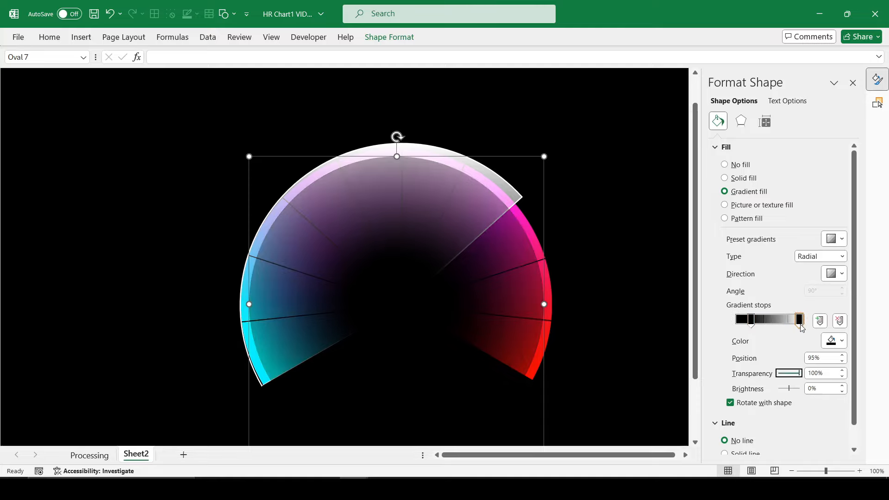
pyautogui.moveTo(801, 324); pyautogui.dragTo(792, 327)
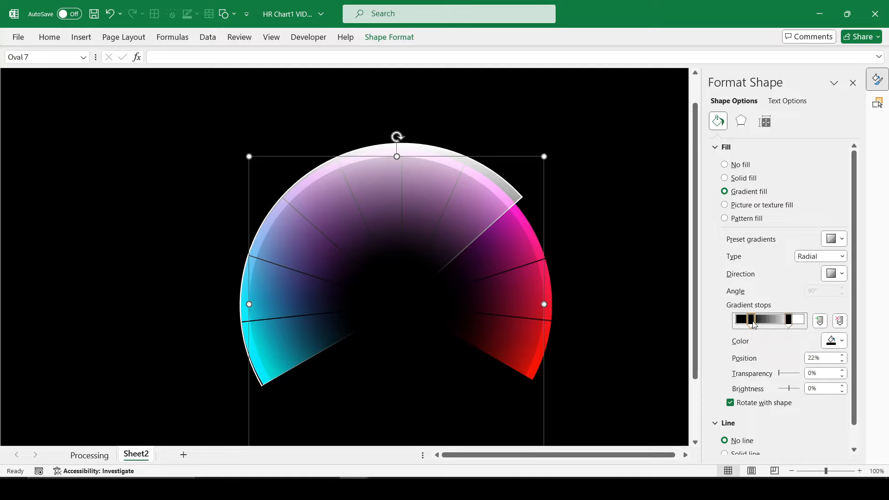
# - Try the circle's outer gradient stop at position 73% and undo that change
pyautogui.moveTo(788, 319); pyautogui.dragTo(785, 323)
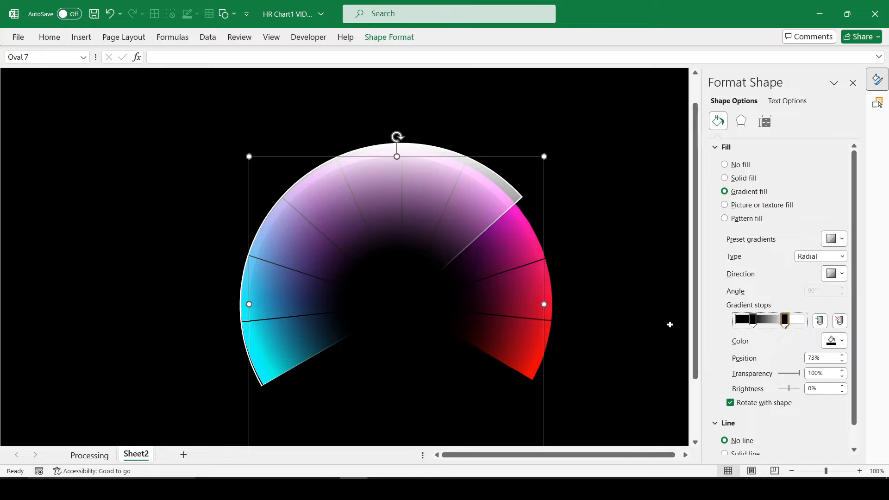
pyautogui.click(640, 318)
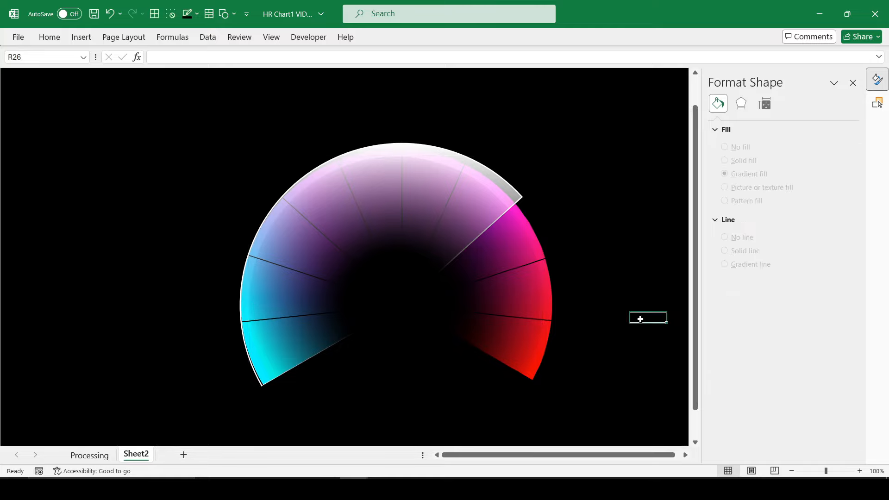
pyautogui.click(110, 16)
pyautogui.click(649, 318)
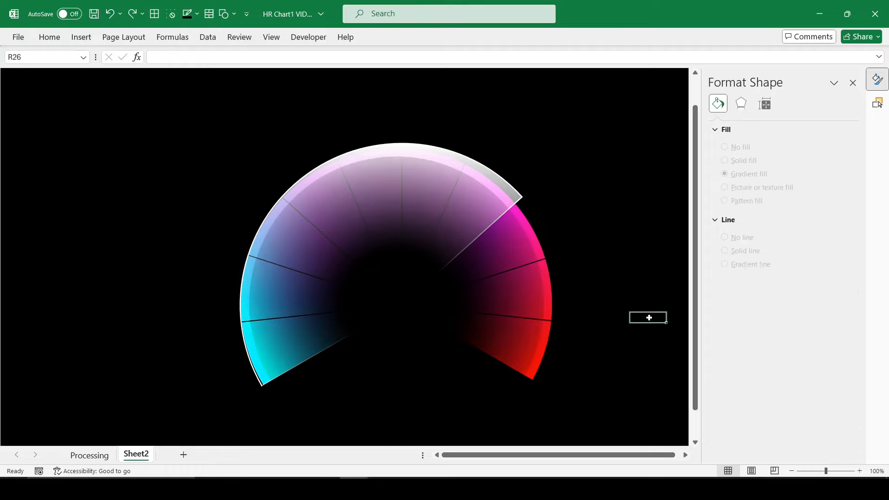
# - Check the position and transparency values of both gradient stops on the circle
pyautogui.click(491, 313)
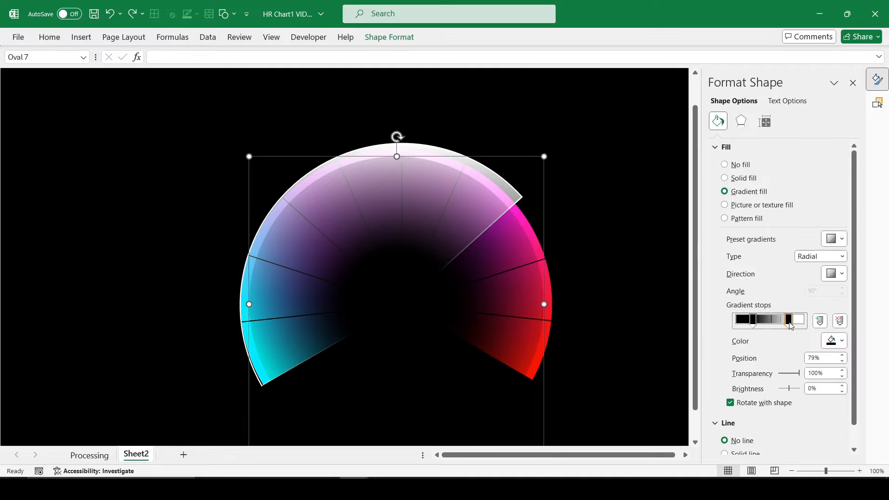
pyautogui.click(820, 358)
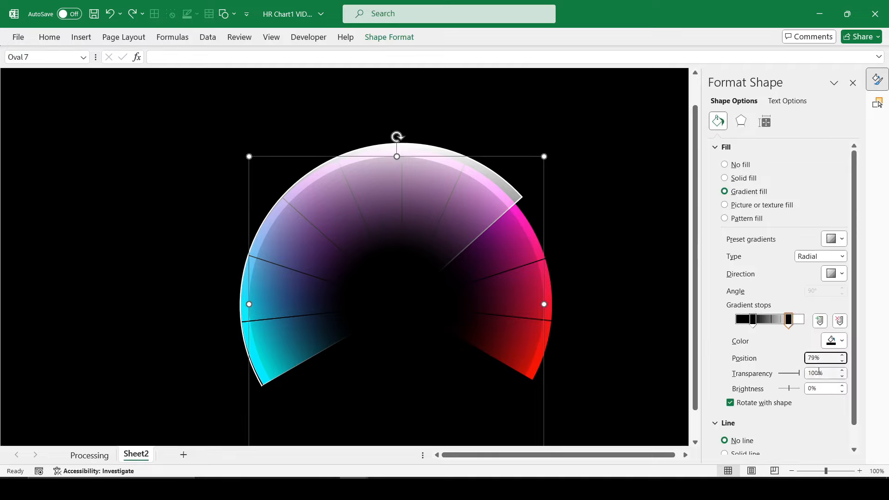
pyautogui.click(819, 373)
pyautogui.click(752, 324)
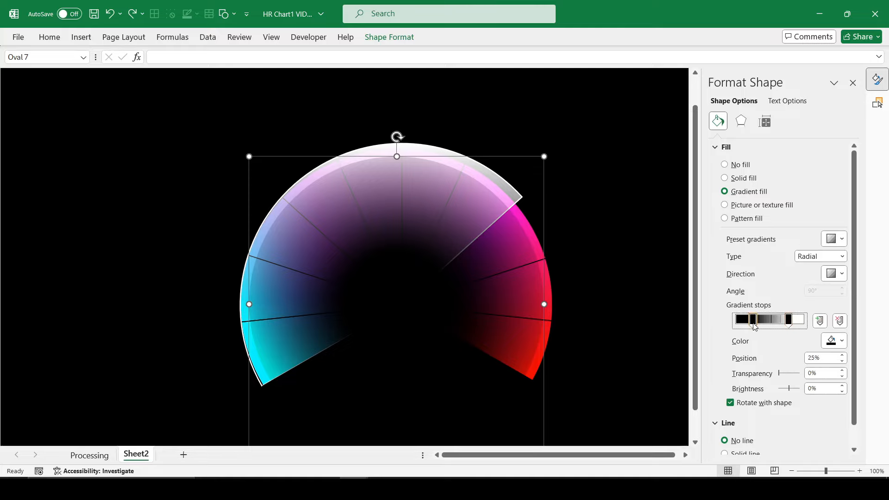
pyautogui.click(829, 357)
pyautogui.click(815, 373)
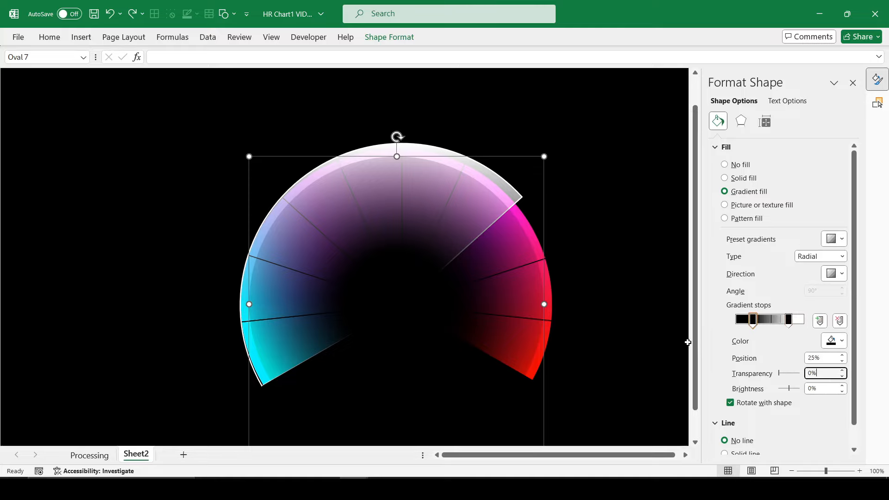
pyautogui.click(620, 298)
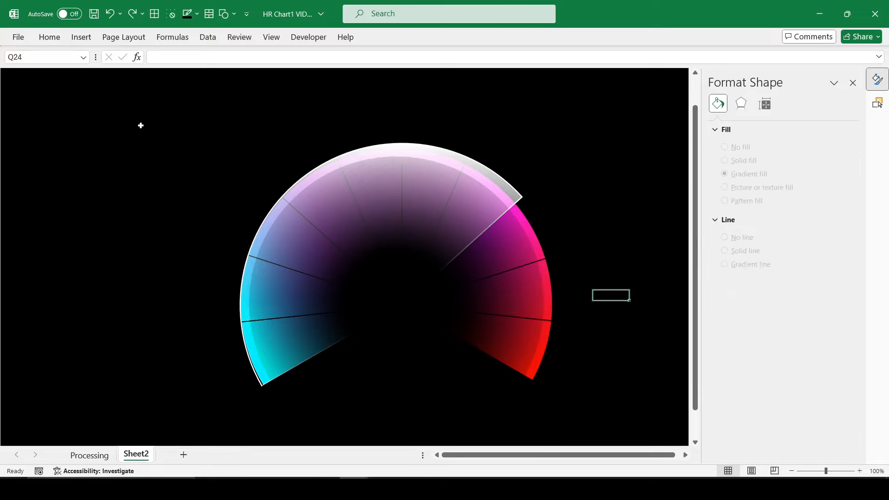
# - Insert a text box above the gauge and link it to cell A2 of the Processing sheet
pyautogui.click(80, 38)
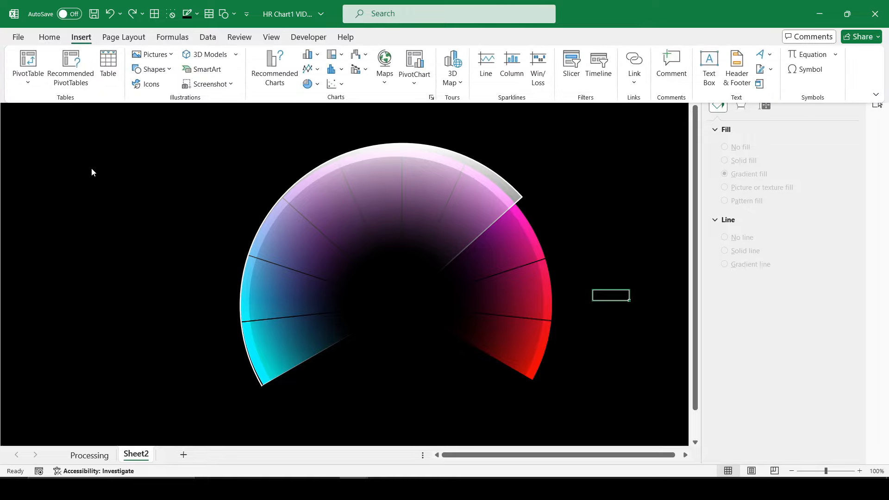
pyautogui.click(709, 69)
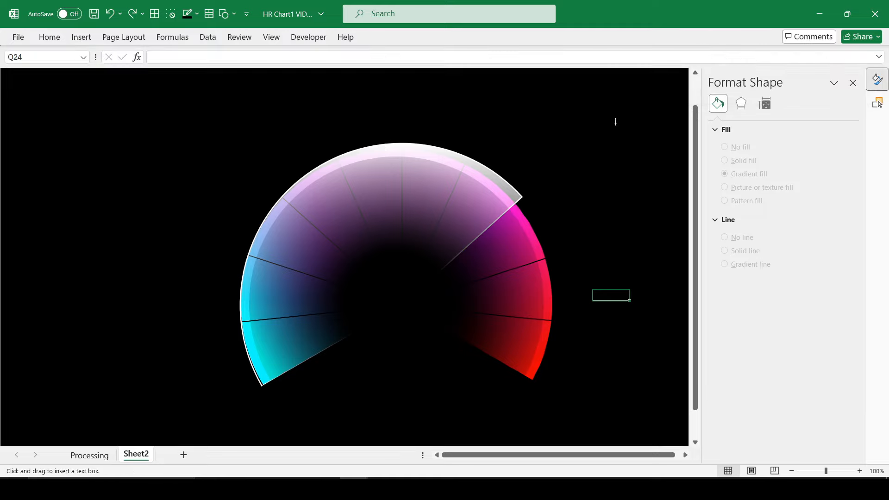
pyautogui.moveTo(311, 102); pyautogui.dragTo(410, 136)
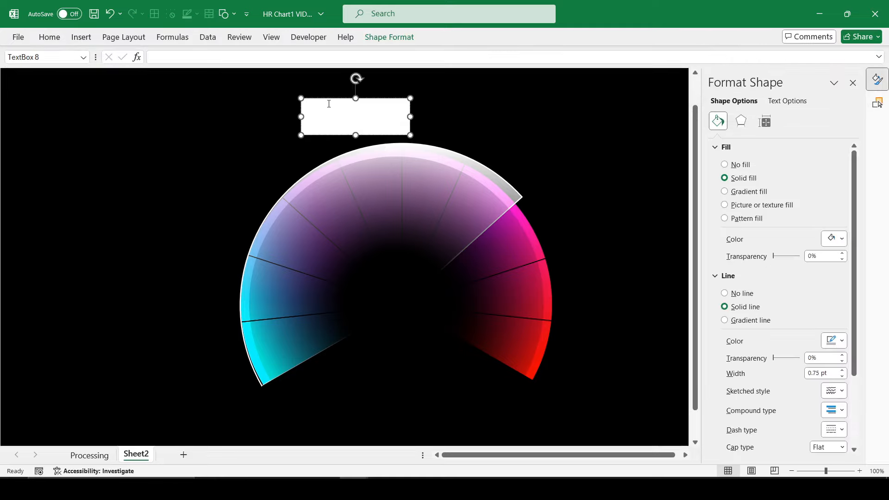
pyautogui.click(233, 55)
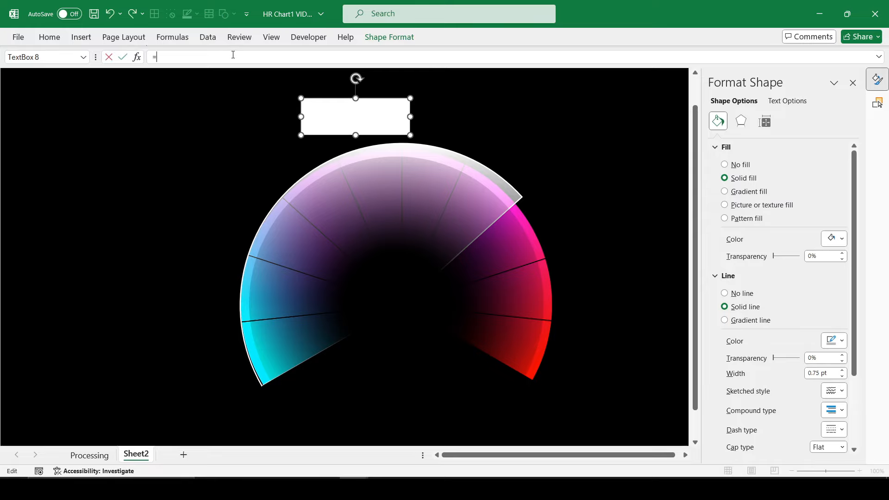
pyautogui.click(90, 455)
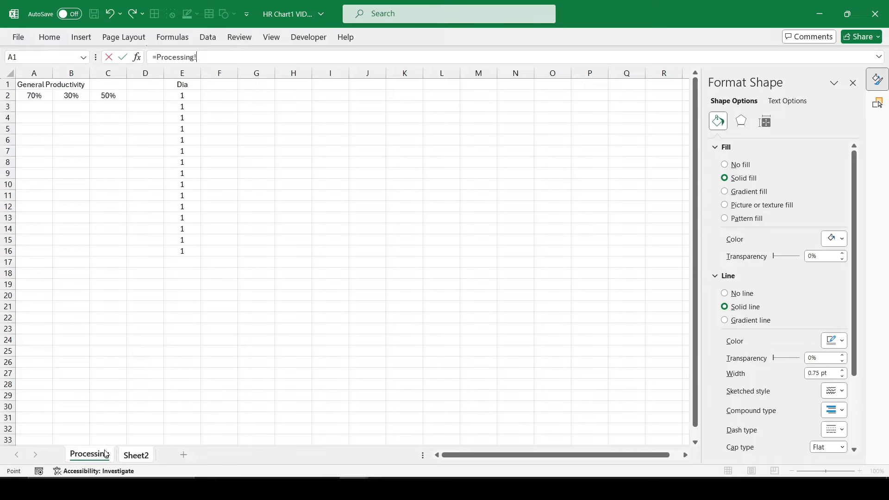
pyautogui.click(33, 95)
pyautogui.press('Return')
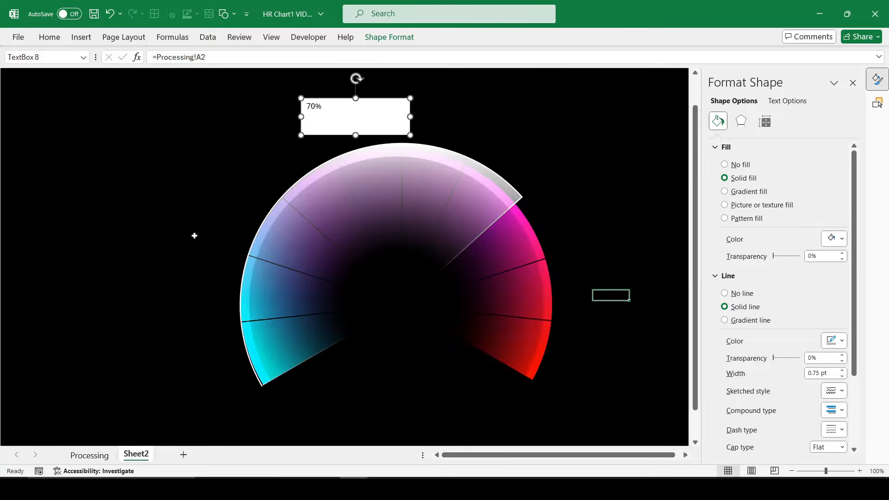
# - Center the text box's percentage horizontally and vertically and set its font color to white
pyautogui.click(50, 37)
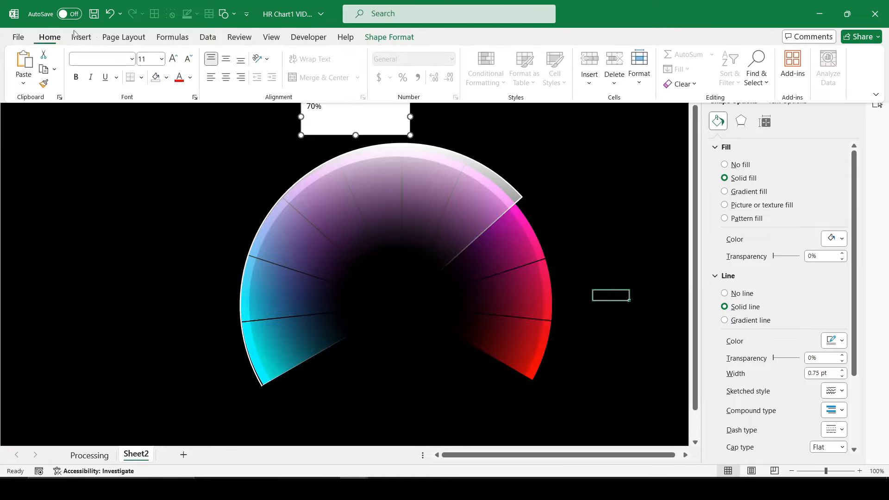
pyautogui.click(225, 60)
pyautogui.click(227, 77)
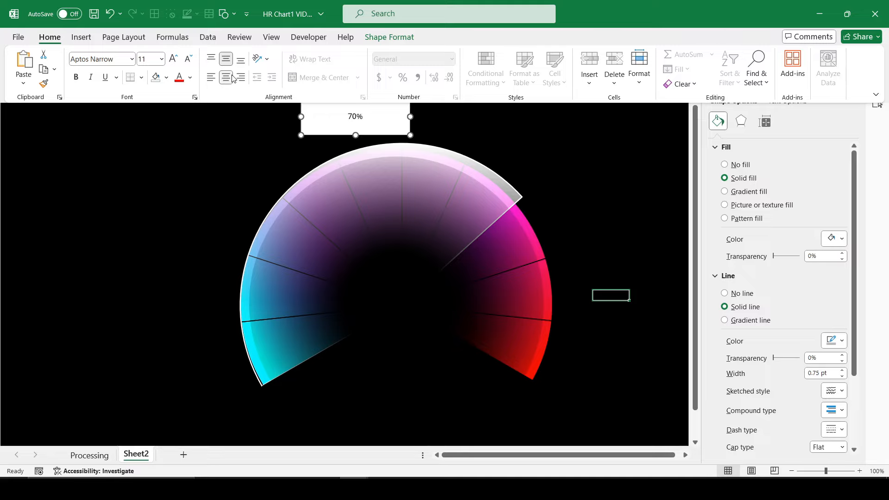
pyautogui.click(190, 77)
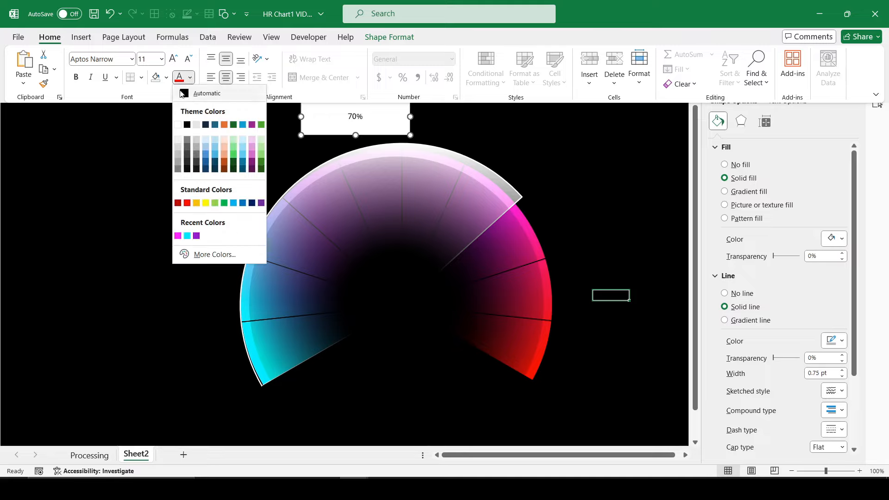
pyautogui.click(180, 128)
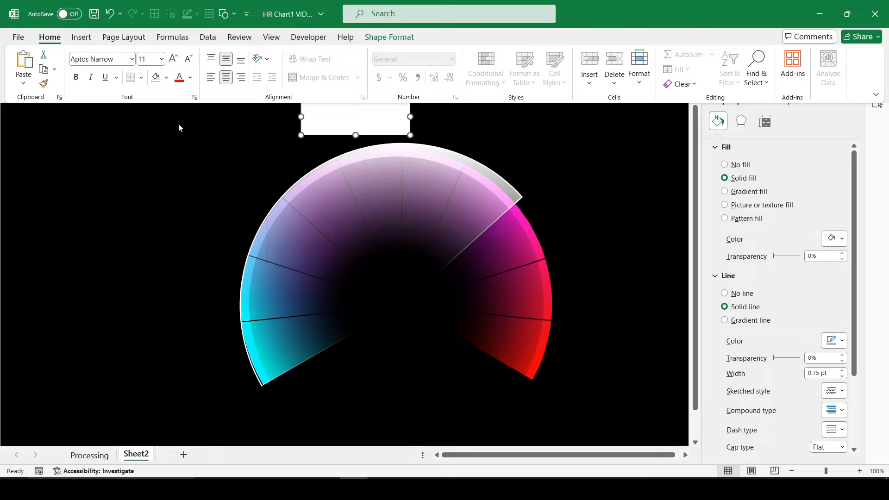
# - Remove the outline and the fill of the percentage text box
pyautogui.click(393, 39)
pyautogui.click(331, 69)
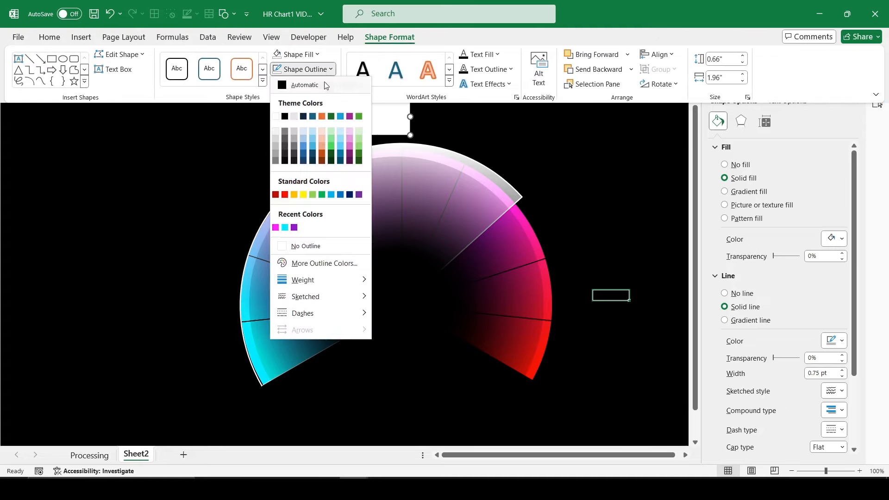
pyautogui.click(307, 246)
pyautogui.click(317, 54)
pyautogui.click(310, 234)
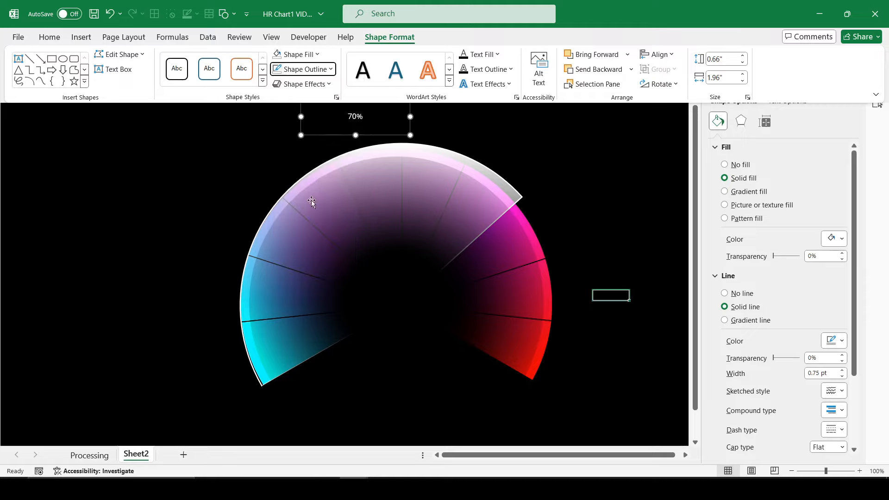
# - Move the percentage text box to the center of the gauge and enlarge its font to 54 pt
pyautogui.click(326, 134)
pyautogui.moveTo(326, 135); pyautogui.dragTo(372, 312)
pyautogui.click(50, 37)
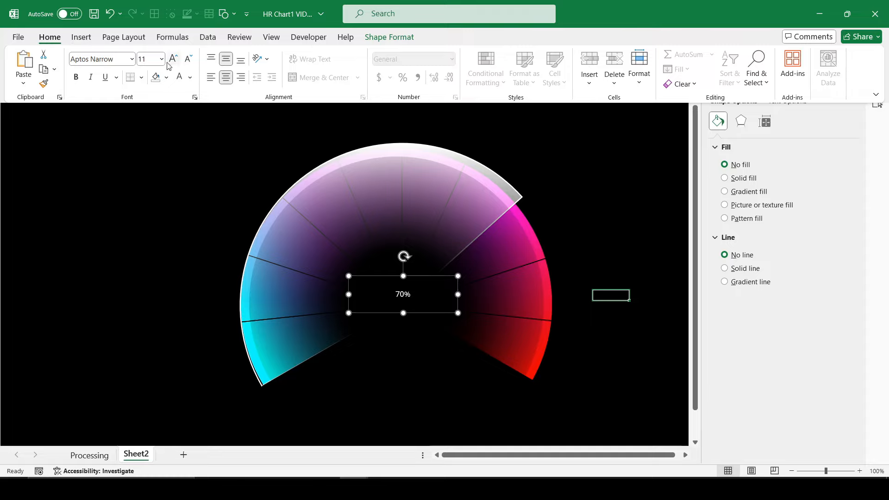
pyautogui.click(172, 59)
pyautogui.click(173, 58)
pyautogui.click(173, 58)
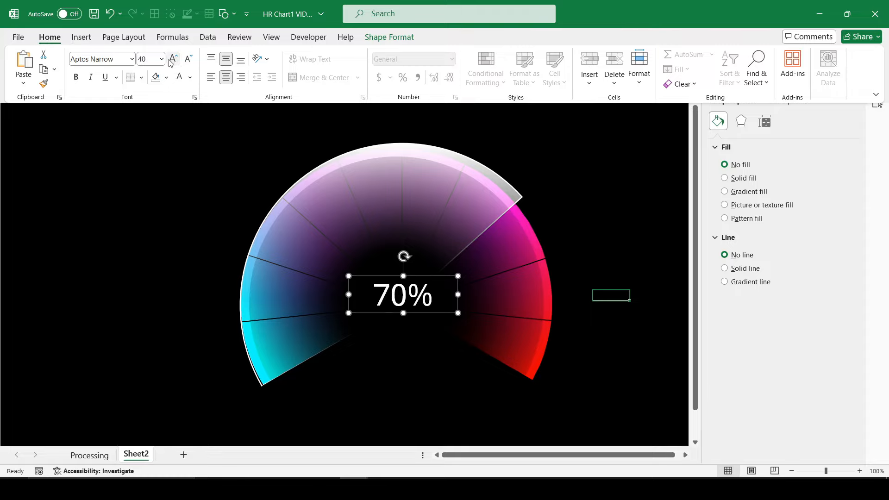
pyautogui.click(172, 59)
pyautogui.click(173, 58)
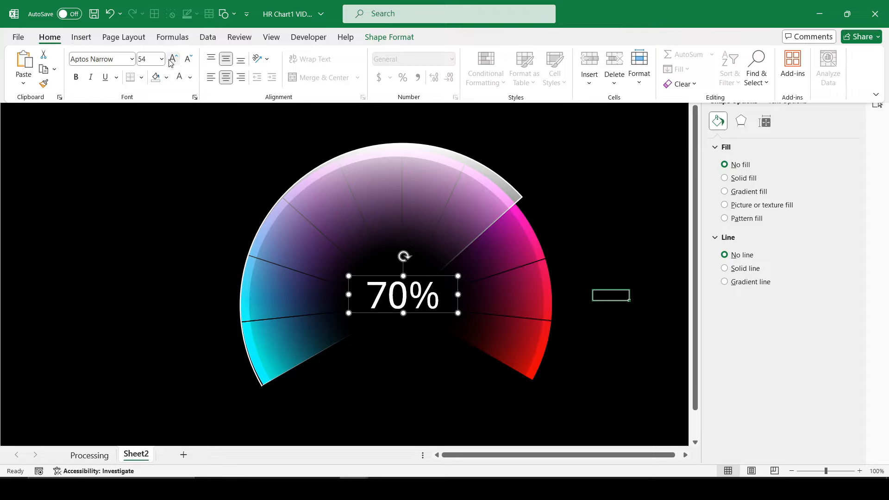
pyautogui.click(631, 366)
pyautogui.click(631, 366)
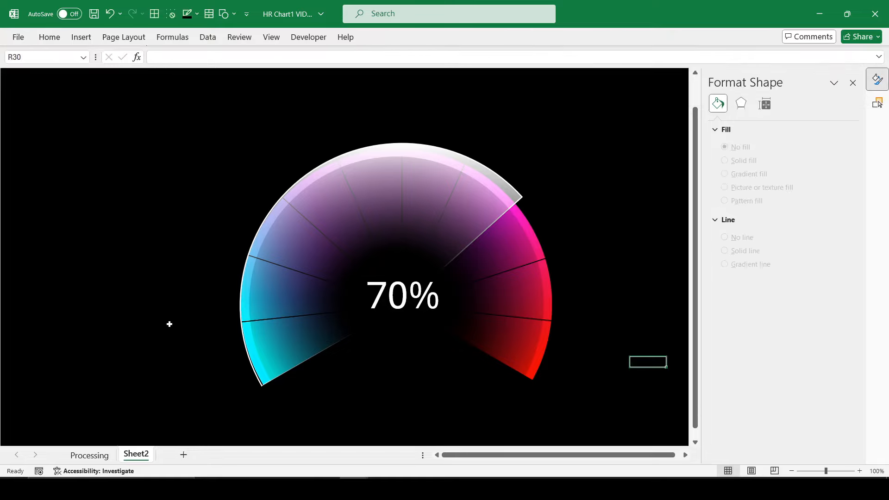
# - On the Processing sheet, enter the label Counter in cell A4 and the value 1 in A5
pyautogui.click(85, 460)
pyautogui.click(36, 122)
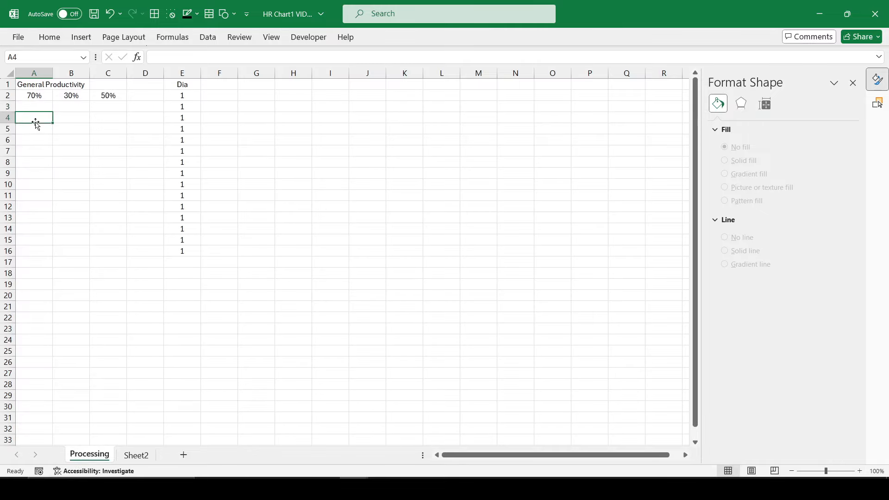
pyautogui.write('Counter')
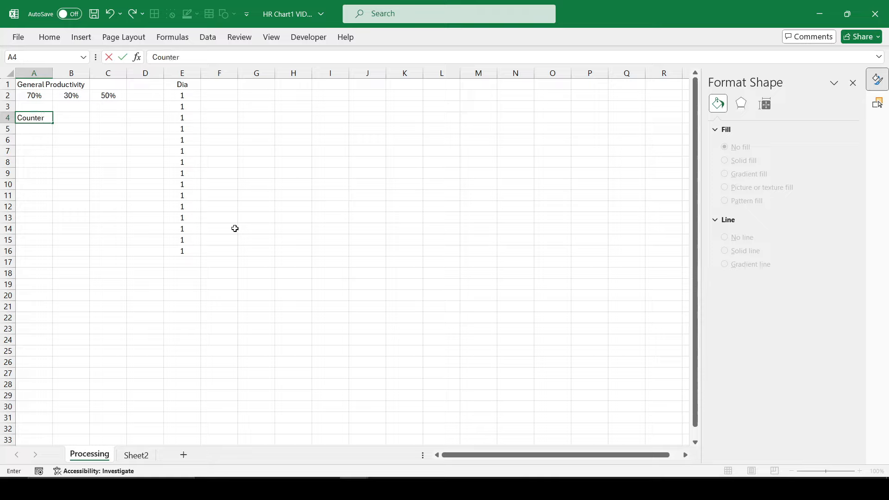
pyautogui.press('Return')
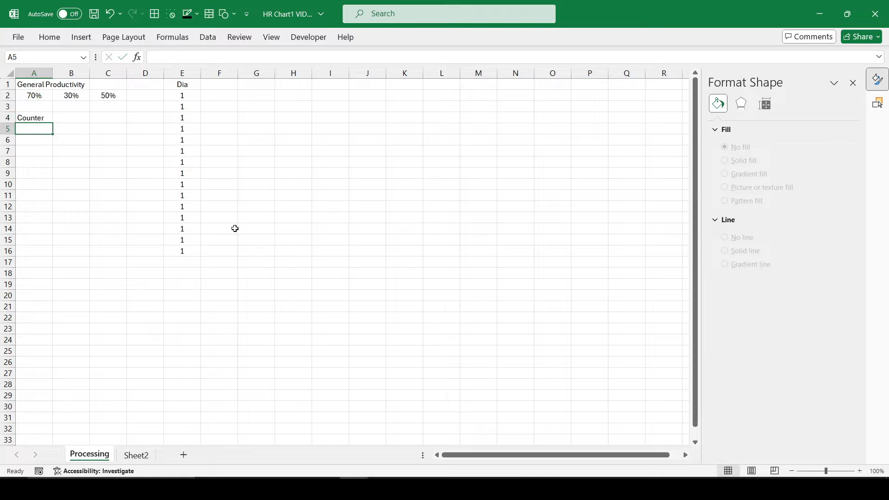
pyautogui.write('1')
pyautogui.press('Return')
# - Replace the productivity percentage in cell A2 with the formula =A5/100, so it follows the counter cell
pyautogui.press('Up')
pyautogui.press('Up')
pyautogui.press('Up')
pyautogui.press('Up')
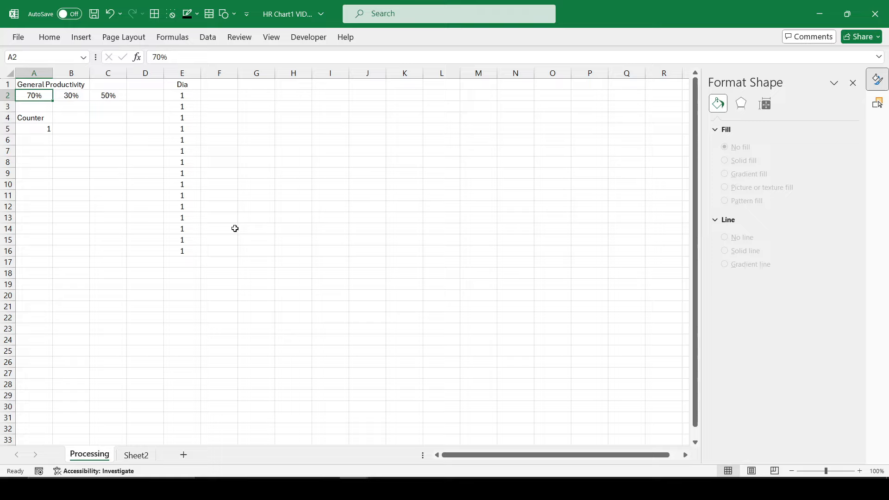
pyautogui.write('=')
pyautogui.press('Down')
pyautogui.press('Down')
pyautogui.press('Down')
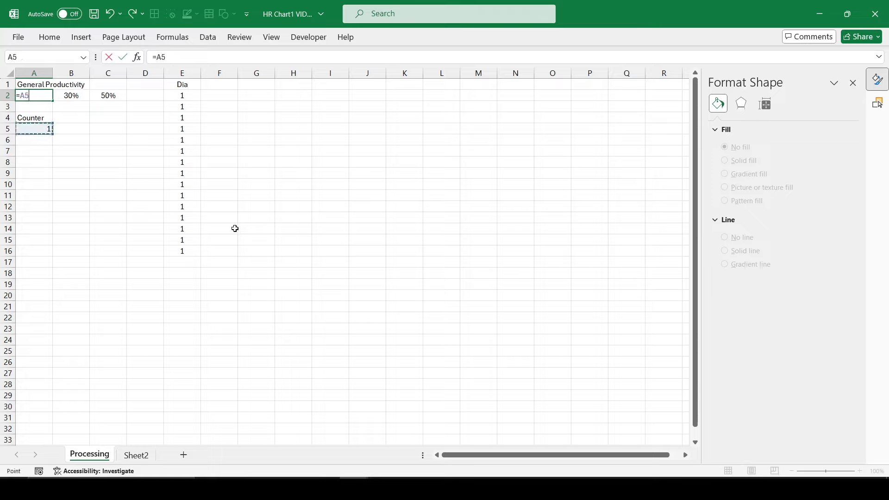
pyautogui.write('/10')
pyautogui.press('Return')
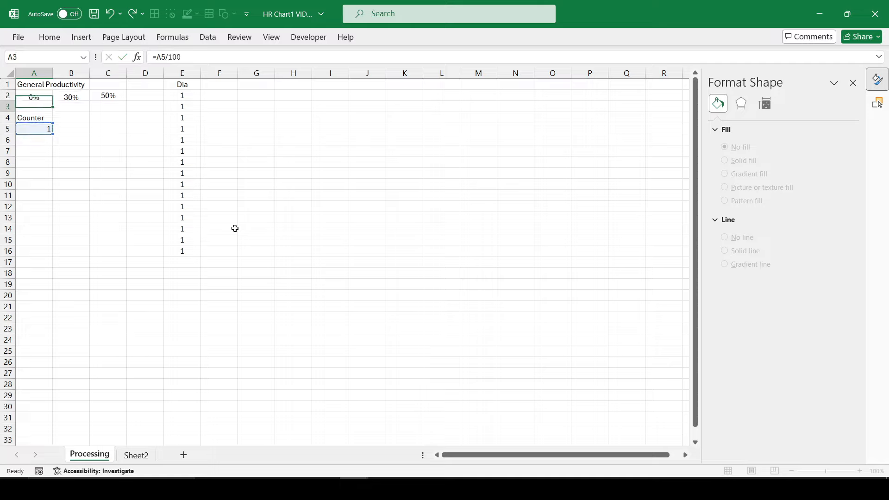
pyautogui.press('Up')
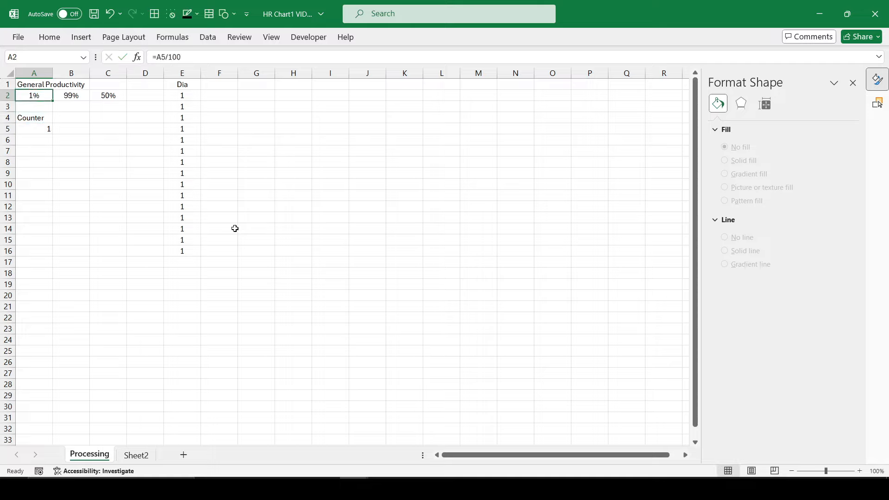
# - Set the Counter value in cell A5 to 20
pyautogui.click(46, 126)
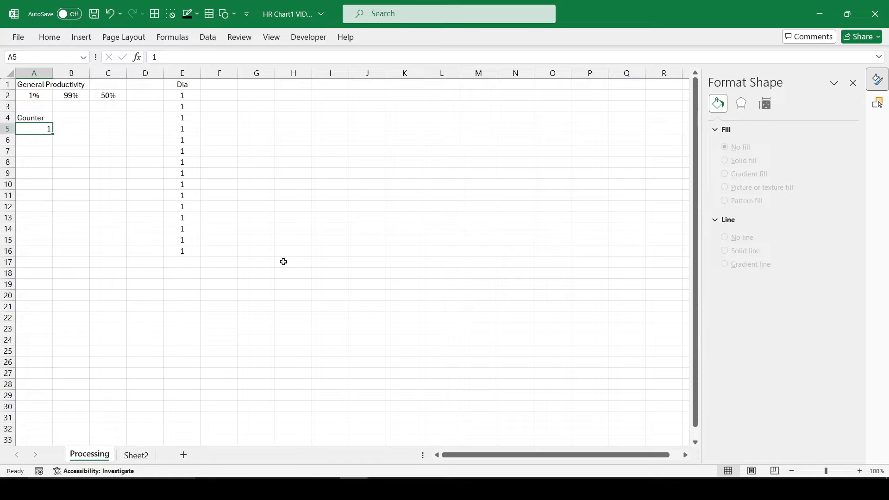
pyautogui.write('20')
pyautogui.press('Return')
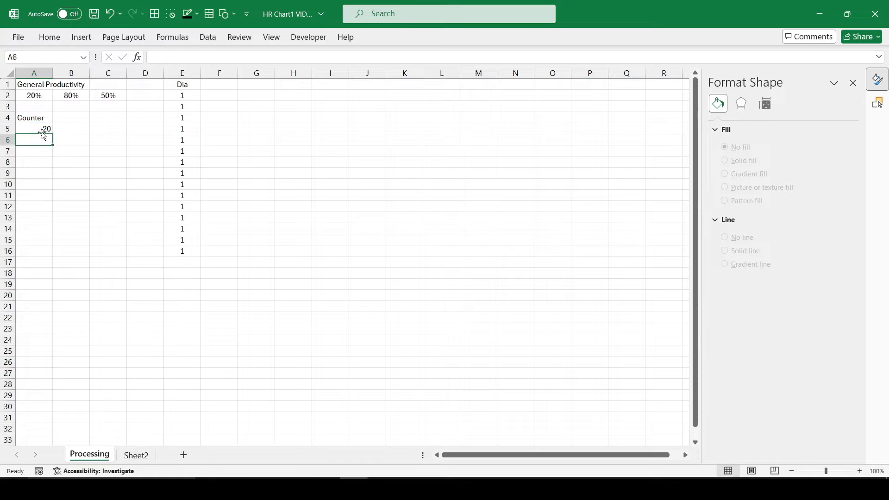
# - Insert a spin button form control on Sheet2, placed on the black background to the right of the gauge
pyautogui.click(82, 38)
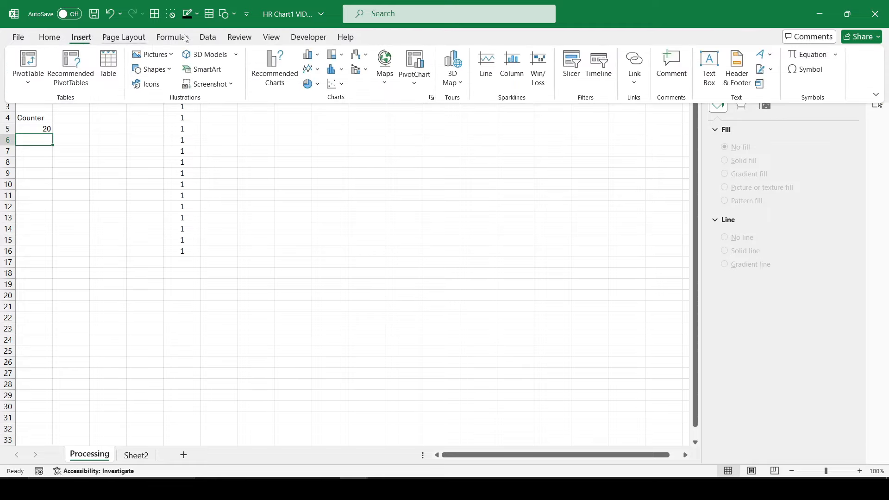
pyautogui.click(318, 39)
pyautogui.click(262, 85)
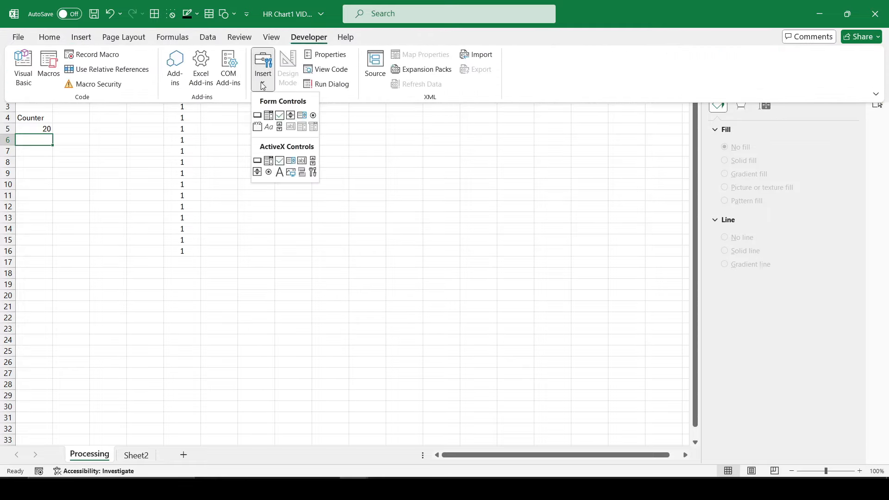
pyautogui.click(290, 114)
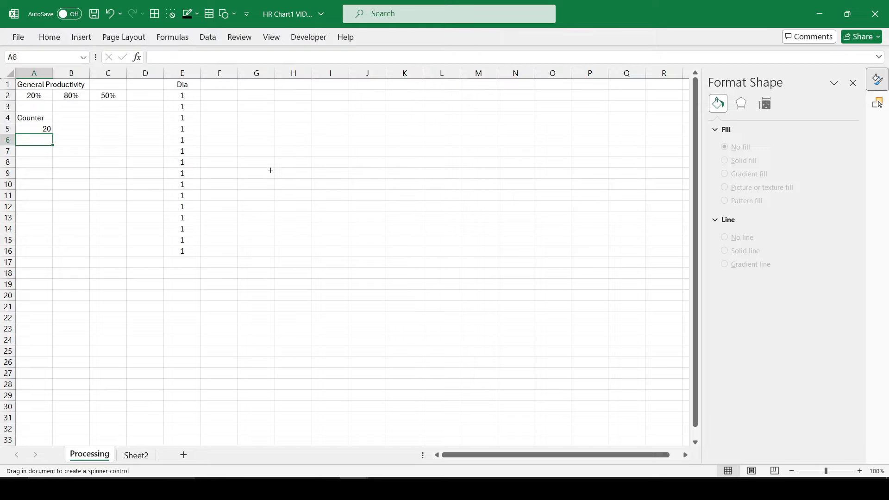
pyautogui.click(135, 456)
pyautogui.moveTo(163, 147)
pyautogui.mouseDown()
pyautogui.moveTo(198, 219)
pyautogui.moveTo(202, 201)
pyautogui.moveTo(613, 270)
pyautogui.moveTo(629, 291)
pyautogui.mouseUp()
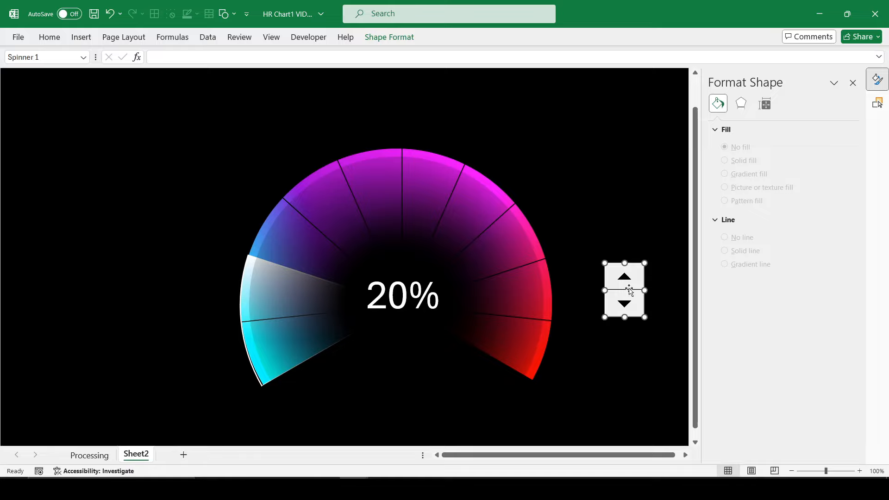
# - Set the spin button's current value to 20, its minimum to 1 and its maximum to 100
pyautogui.rightClick(630, 289)
pyautogui.click(666, 399)
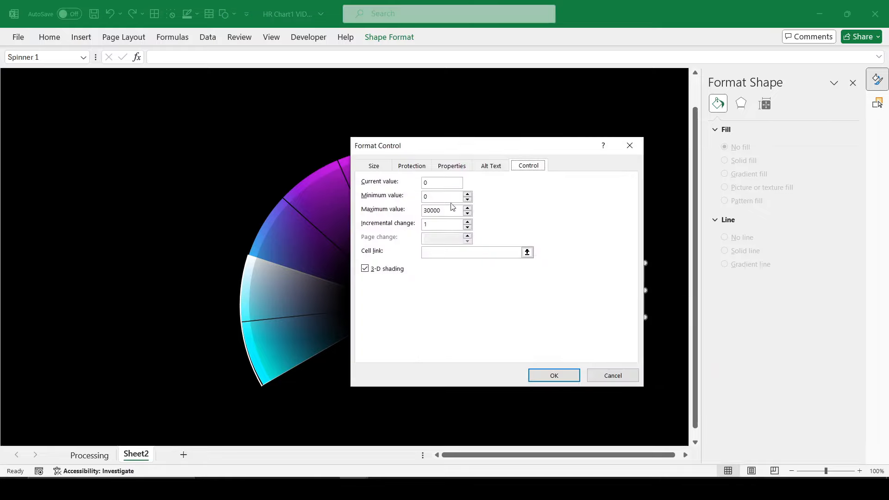
pyautogui.doubleClick(436, 194)
pyautogui.write('20')
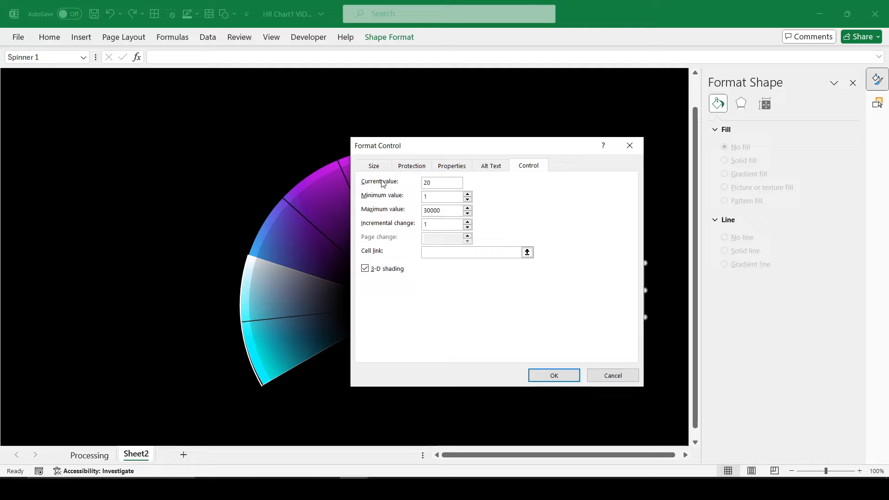
pyautogui.moveTo(448, 211); pyautogui.dragTo(384, 209)
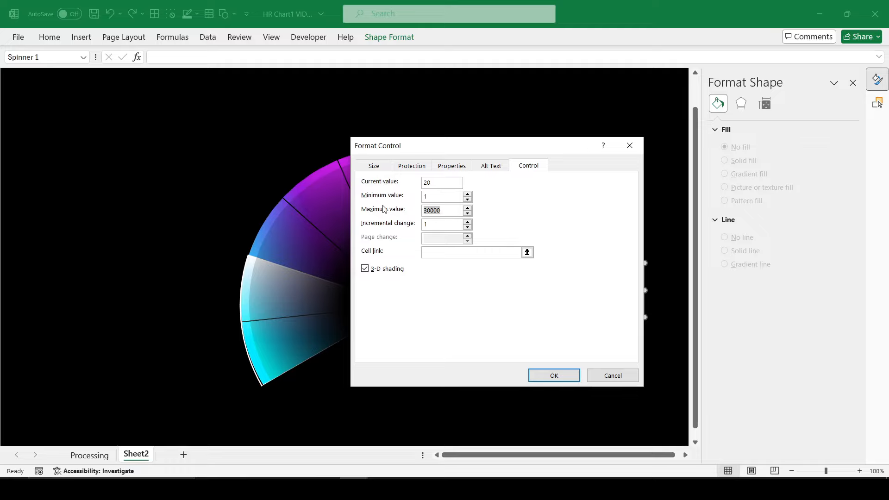
pyautogui.write('100')
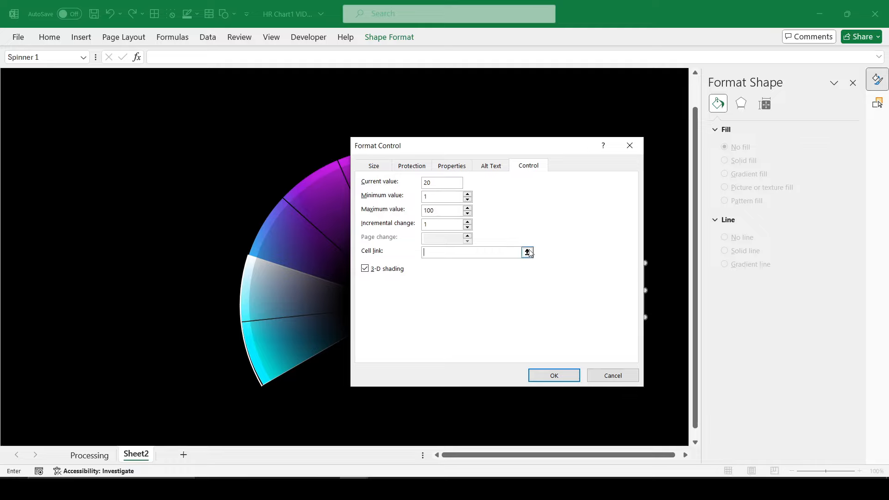
# - Link the spin button to cell A5 on the Processing sheet, apply the control settings and deselect the control
pyautogui.click(527, 252)
pyautogui.click(113, 454)
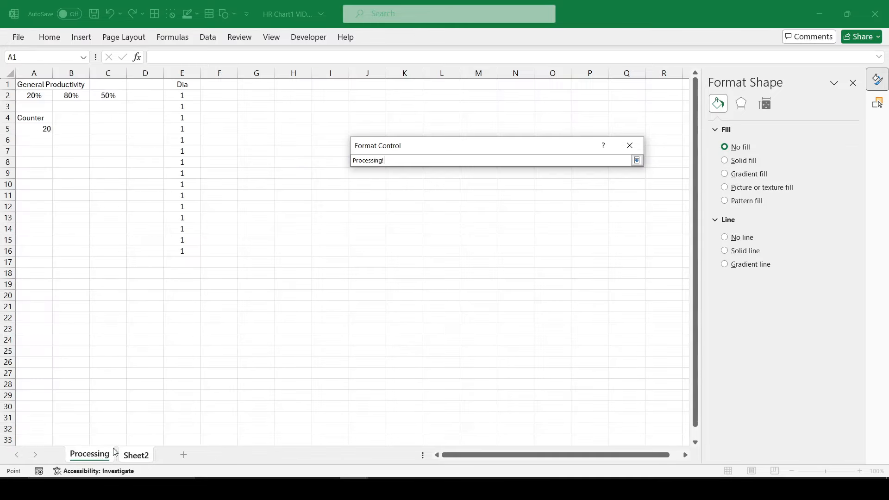
pyautogui.click(25, 129)
pyautogui.press('Return')
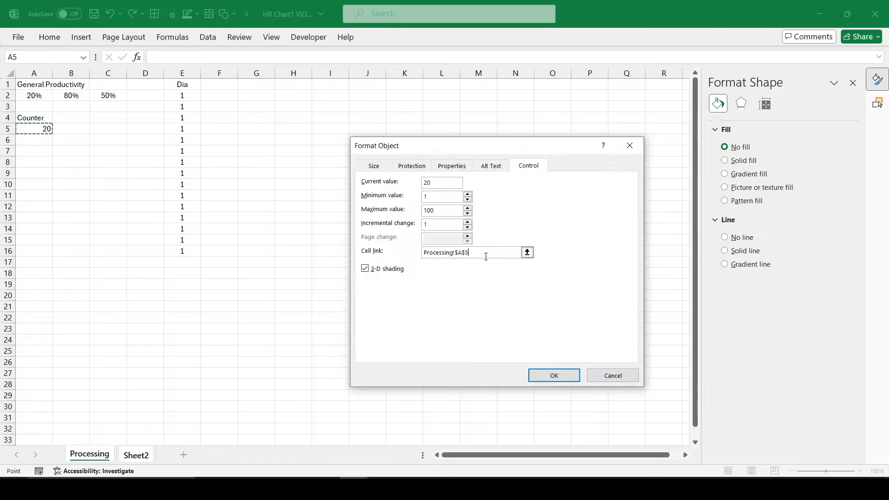
pyautogui.click(554, 375)
pyautogui.click(614, 354)
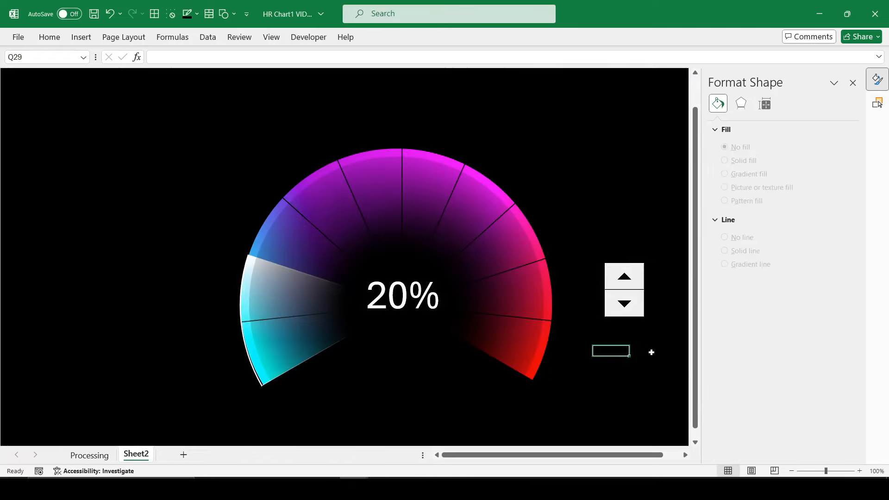
# - Test the spin button by stepping the gauge value up and down, ending at 57%
pyautogui.click(626, 277)
pyautogui.click(627, 278)
pyautogui.click(627, 278)
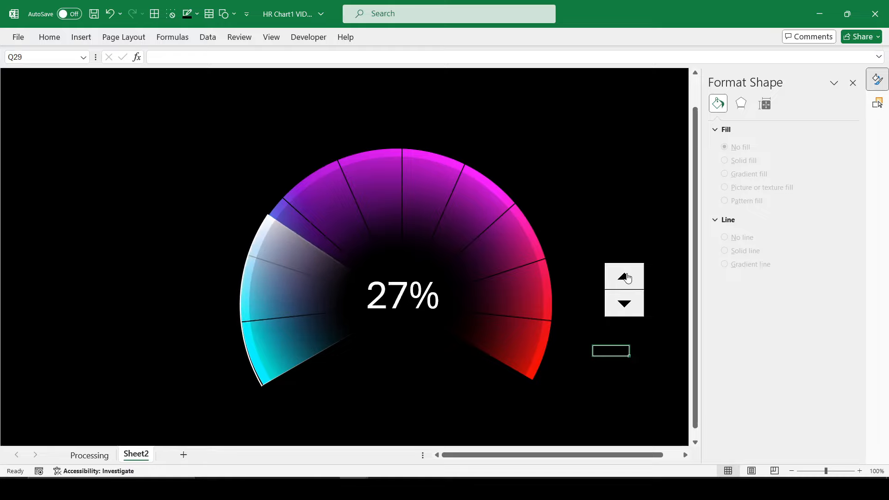
pyautogui.click(626, 277)
pyautogui.click(627, 277)
pyautogui.click(627, 278)
pyautogui.click(627, 277)
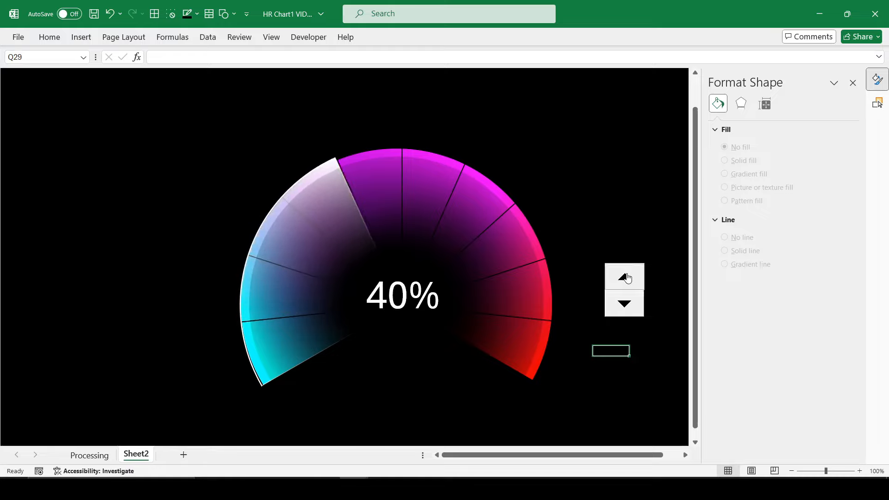
pyautogui.click(627, 278)
pyautogui.click(626, 306)
pyautogui.click(626, 310)
pyautogui.click(626, 308)
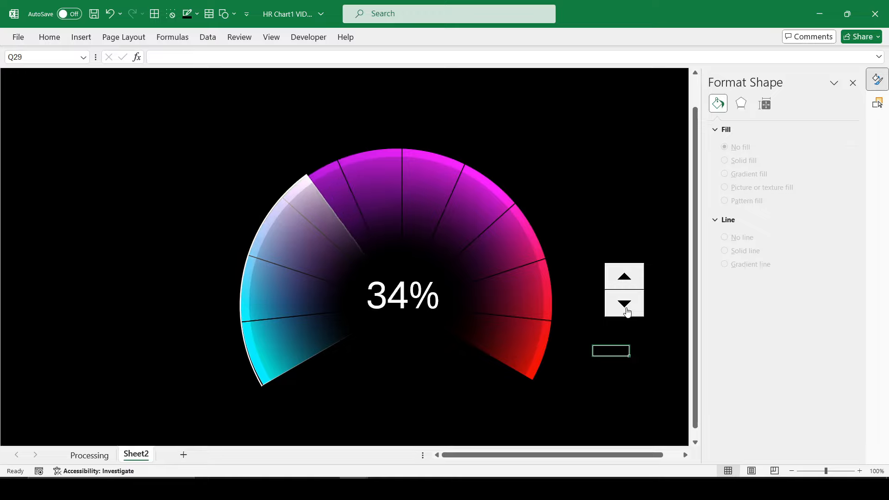
pyautogui.click(625, 308)
pyautogui.click(623, 279)
pyautogui.click(624, 279)
pyautogui.click(624, 280)
pyautogui.click(624, 279)
pyautogui.click(624, 279)
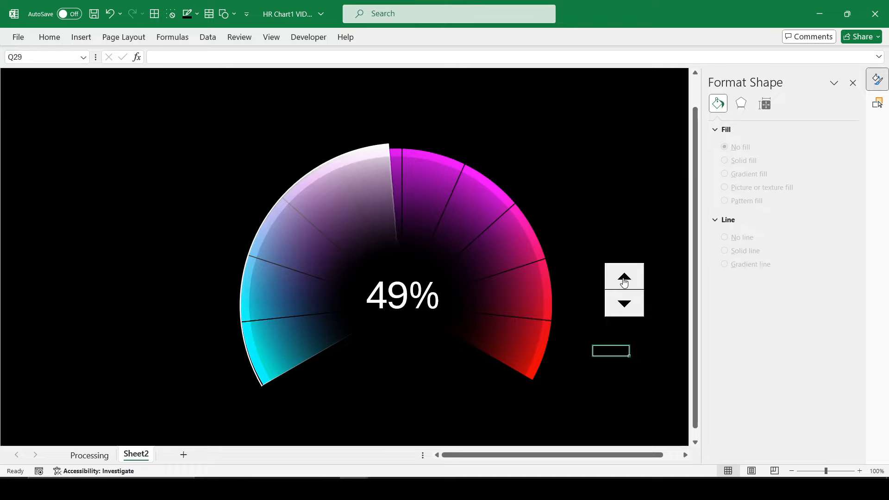
pyautogui.click(624, 280)
pyautogui.click(624, 279)
pyautogui.click(623, 279)
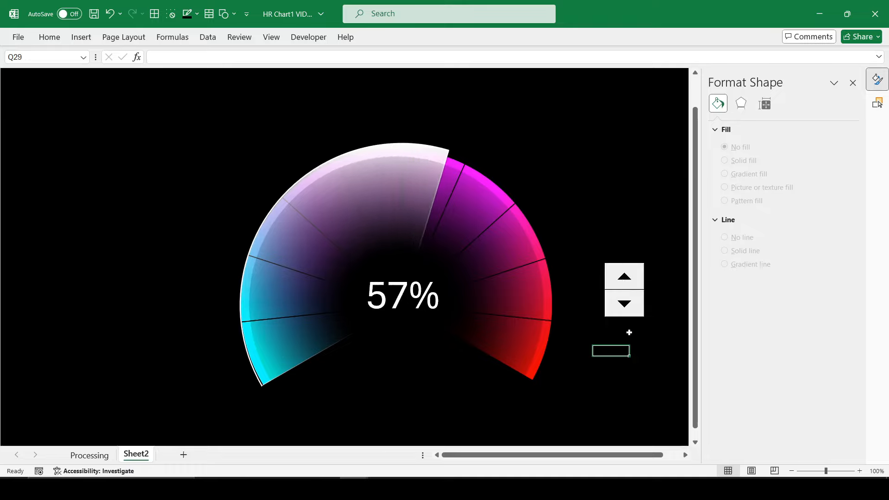
pyautogui.click(660, 347)
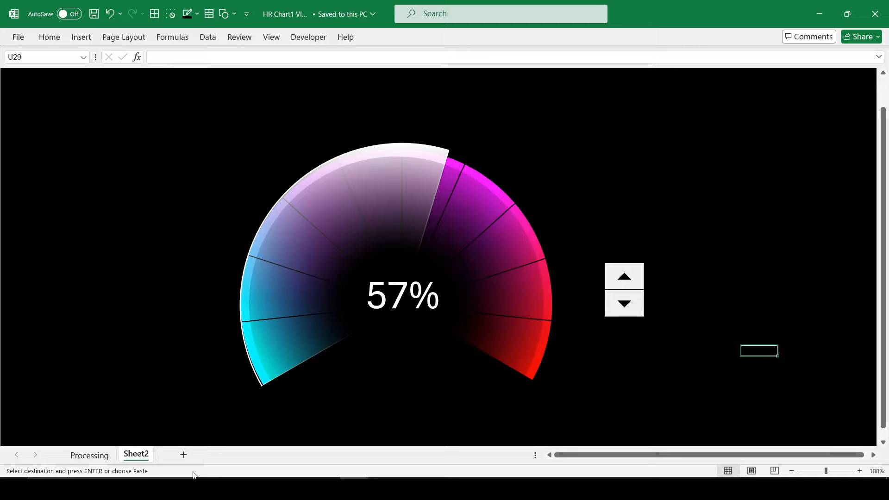
# - Rename Sheet2 as DASHBOARD and add a new sheet named Data
pyautogui.doubleClick(143, 457)
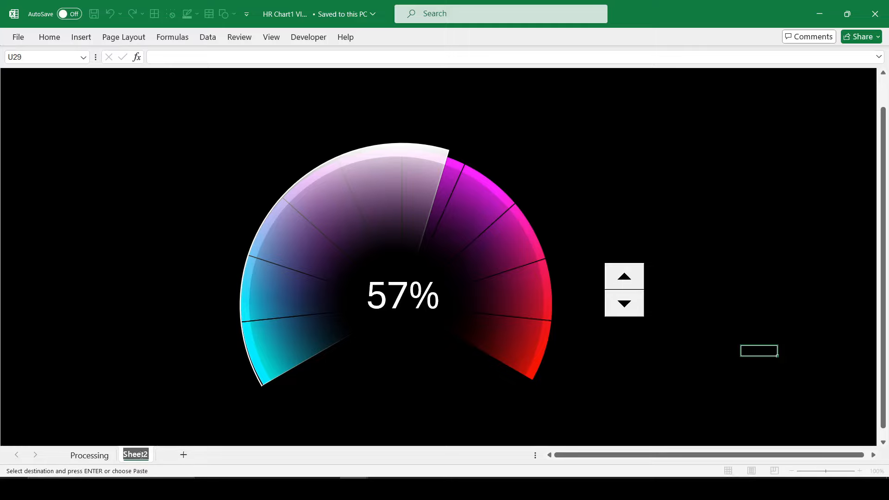
pyautogui.write('DASHBOARD')
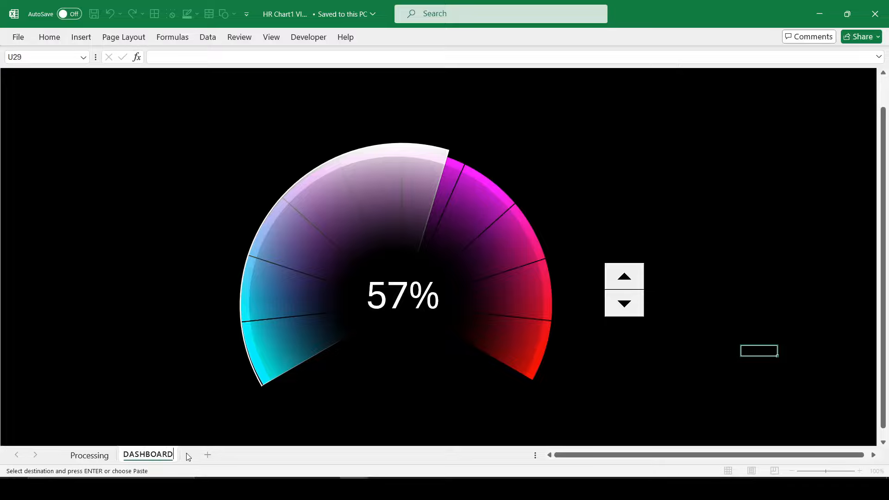
pyautogui.click(207, 455)
pyautogui.doubleClick(201, 454)
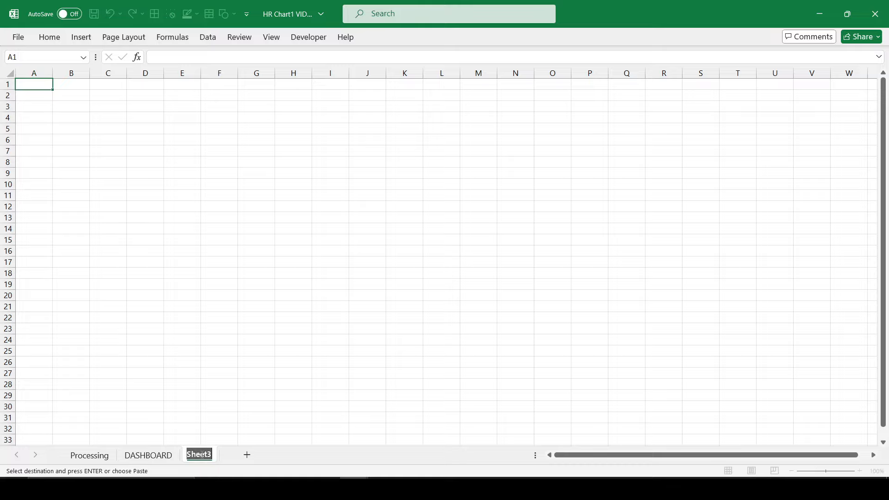
pyautogui.write('Data')
pyautogui.click(194, 273)
# - On the Data sheet, enter the headers Num, Day and Data in A1:C1 and number cells A2:A8 from 1 to 7
pyautogui.click(46, 87)
pyautogui.write('Num\tDay\tData')
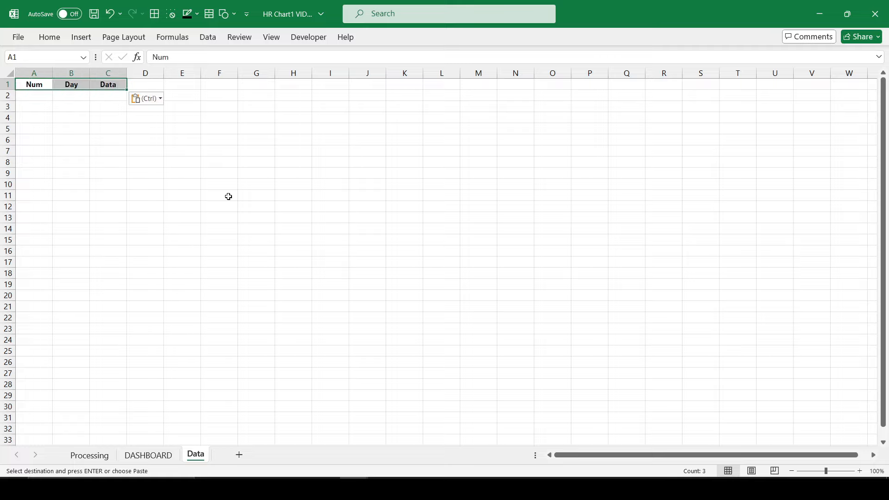
pyautogui.click(38, 95)
pyautogui.write('1')
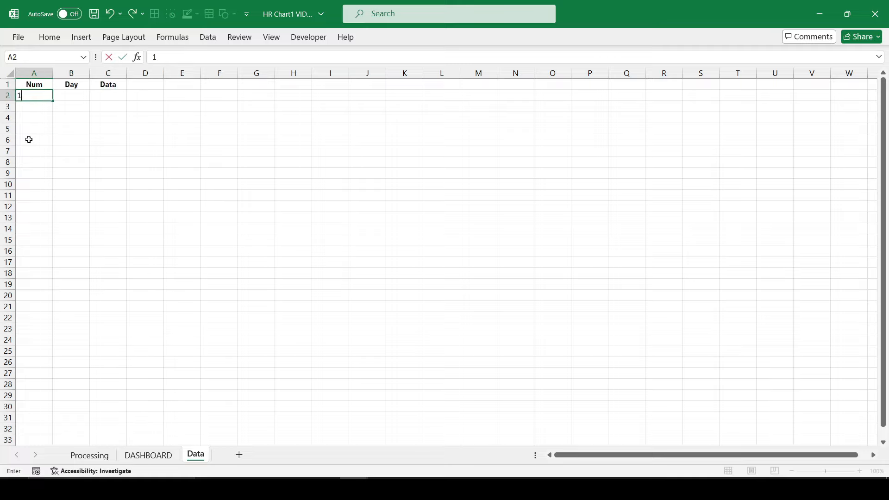
pyautogui.click(26, 138)
pyautogui.click(39, 99)
pyautogui.moveTo(52, 100); pyautogui.dragTo(54, 168)
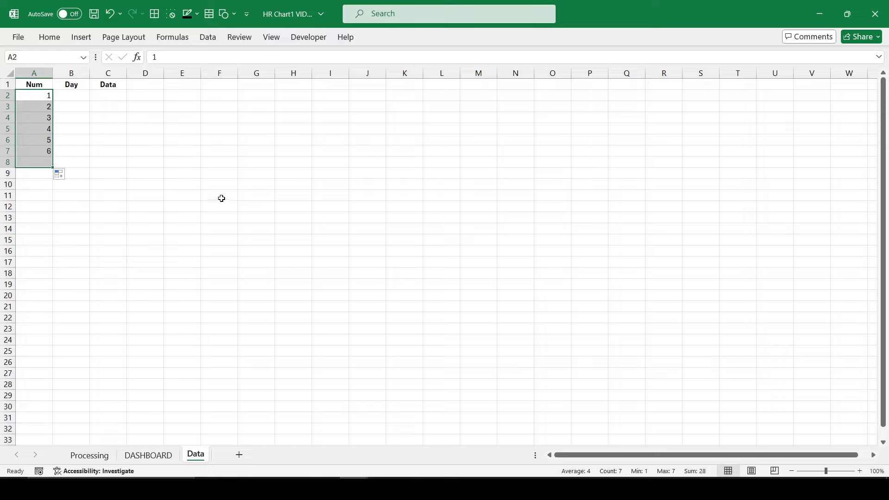
# - Fill B2:B8 with the weekdays Sunday to Saturday and widen column B to fit the day names
pyautogui.click(82, 95)
pyautogui.write('Sunday')
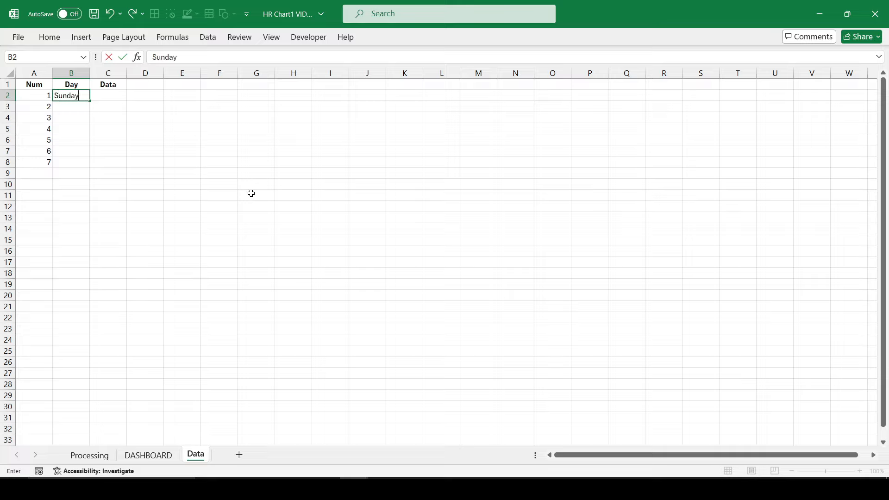
pyautogui.press('Return')
pyautogui.press('Up')
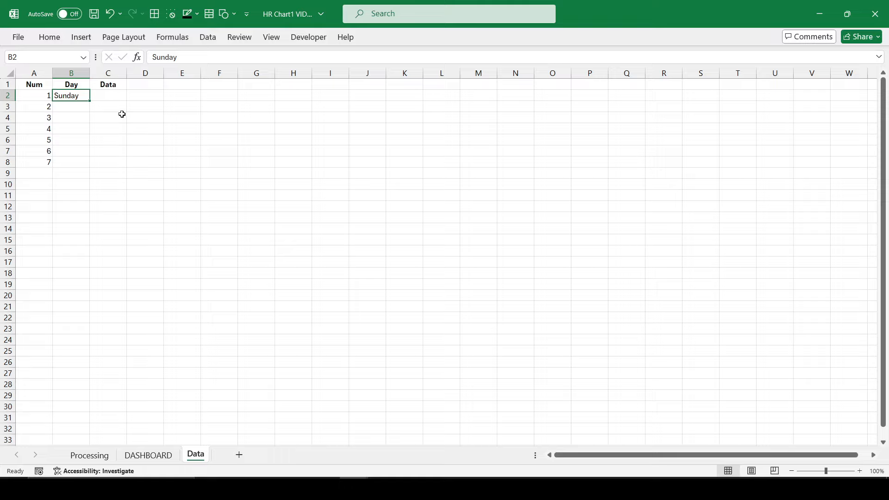
pyautogui.moveTo(88, 102); pyautogui.dragTo(89, 168)
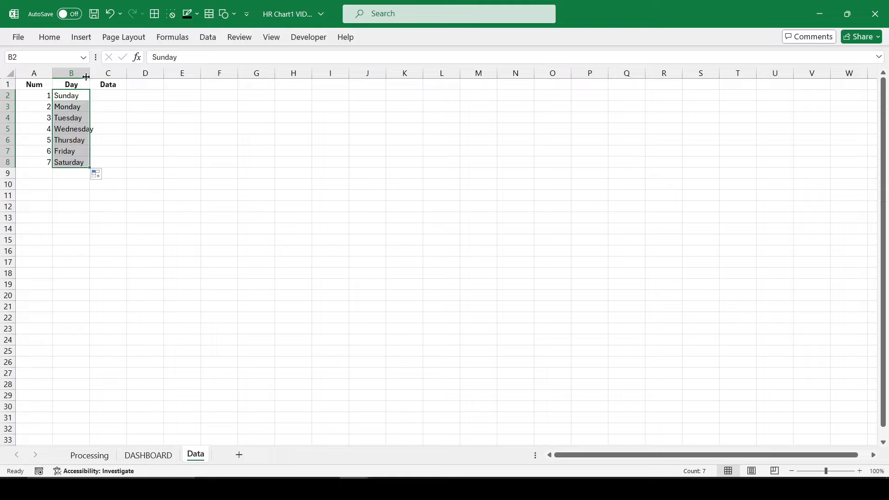
pyautogui.moveTo(90, 73); pyautogui.dragTo(97, 72)
# - Fill the Data column C2:C8 with 25, 75, 55, 38, 69, 93 and 80 for Sunday to Saturday
pyautogui.click(119, 95)
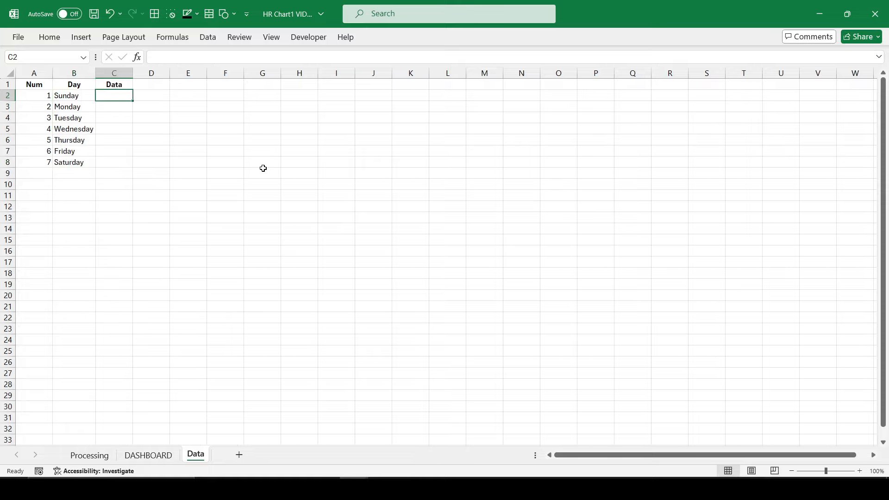
pyautogui.write('25')
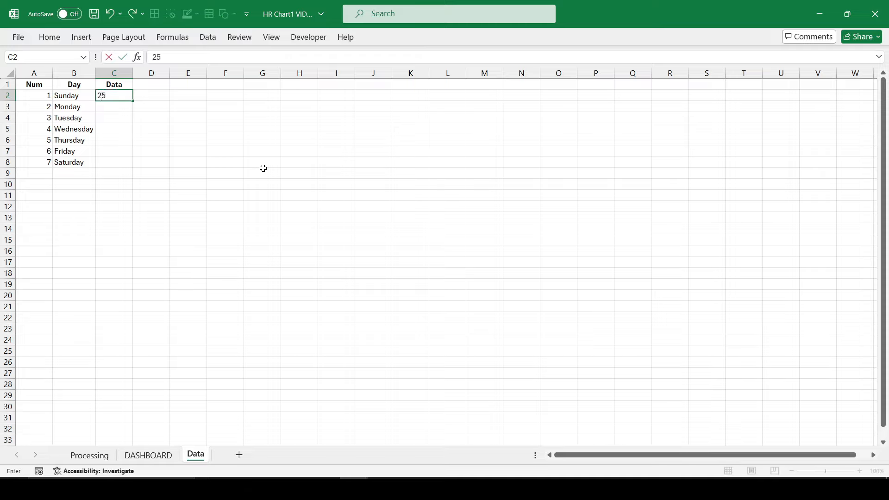
pyautogui.press('Return')
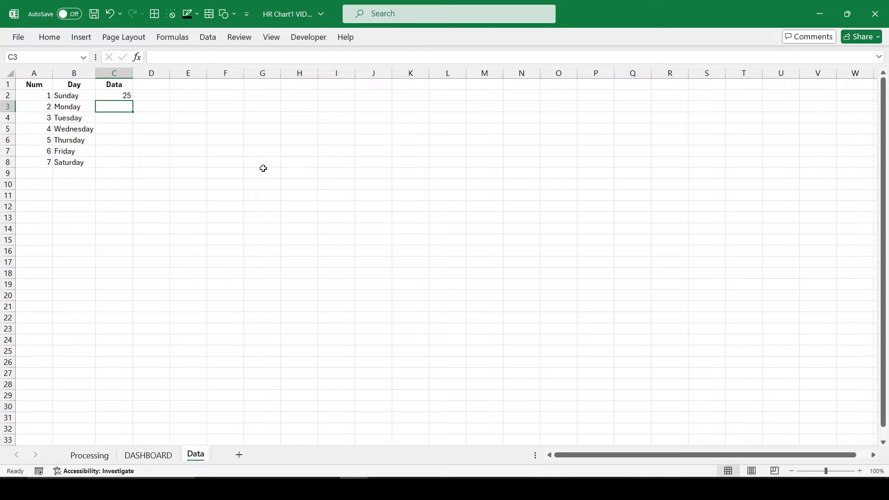
pyautogui.write('75')
pyautogui.press('Return')
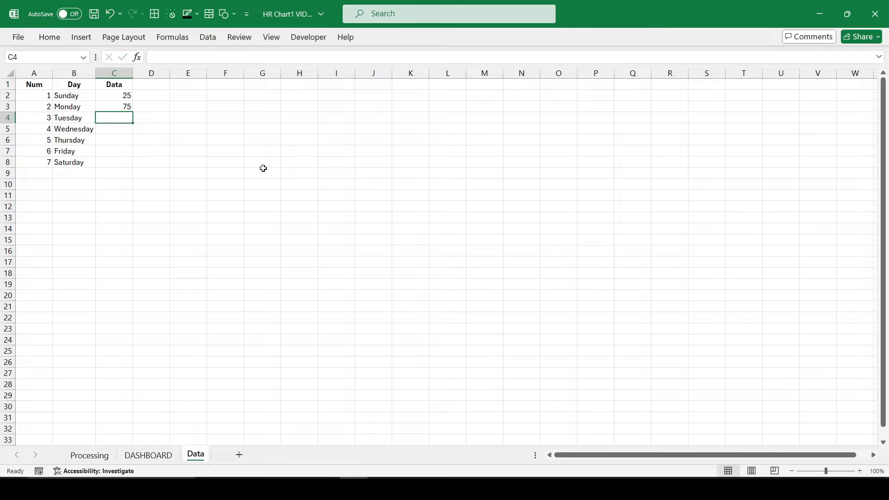
pyautogui.write('55')
pyautogui.press('Return')
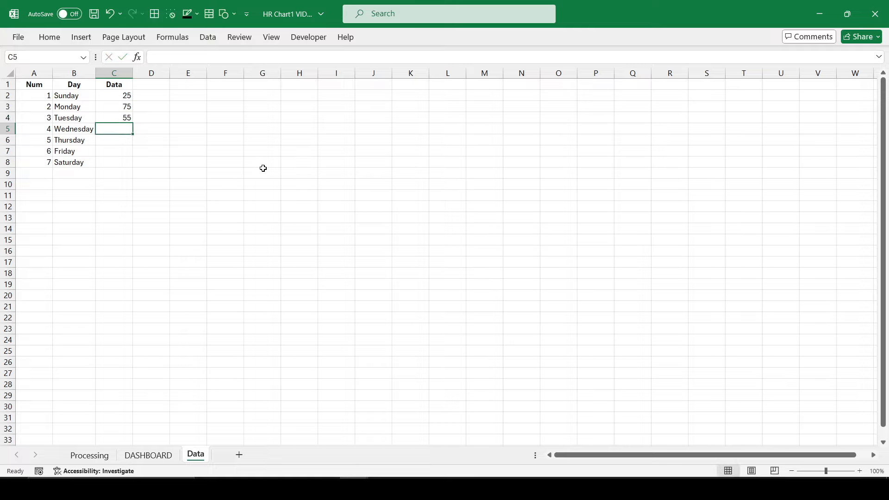
pyautogui.write('38')
pyautogui.press('Return')
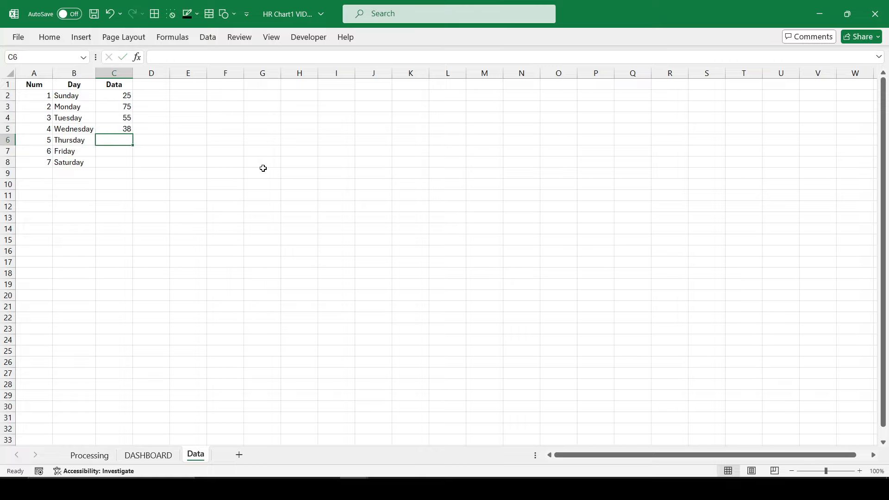
pyautogui.write('69')
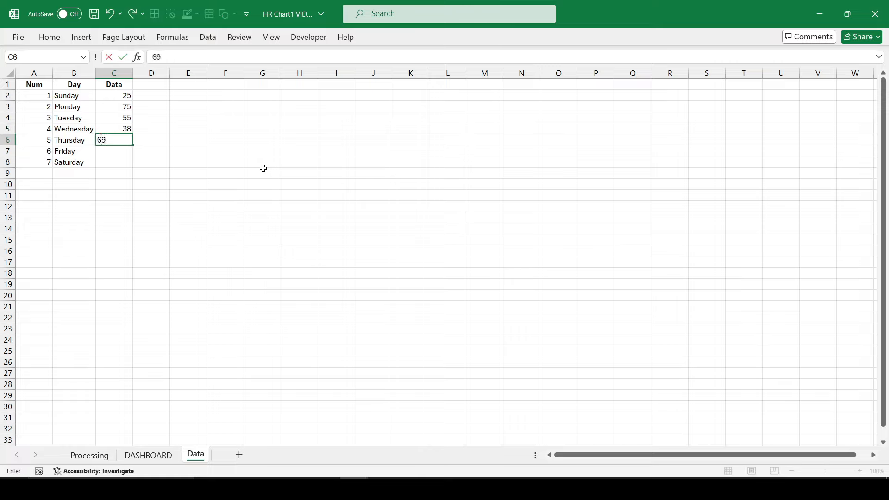
pyautogui.press('Return')
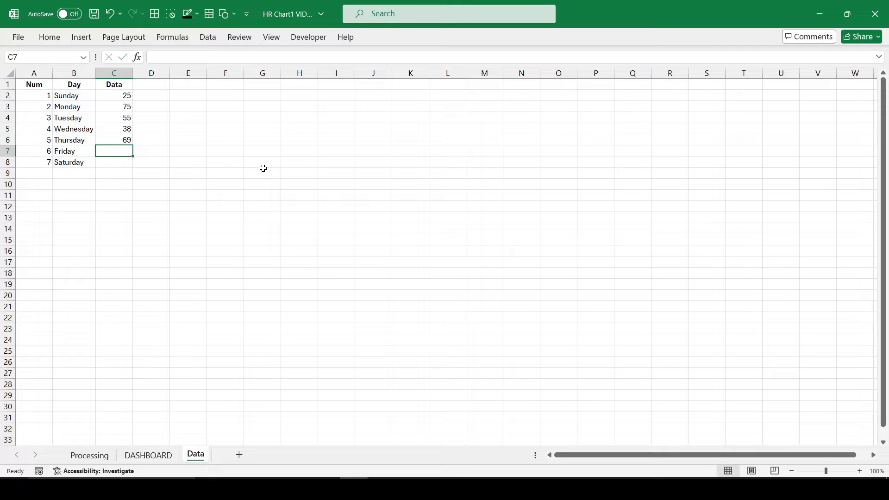
pyautogui.write('93')
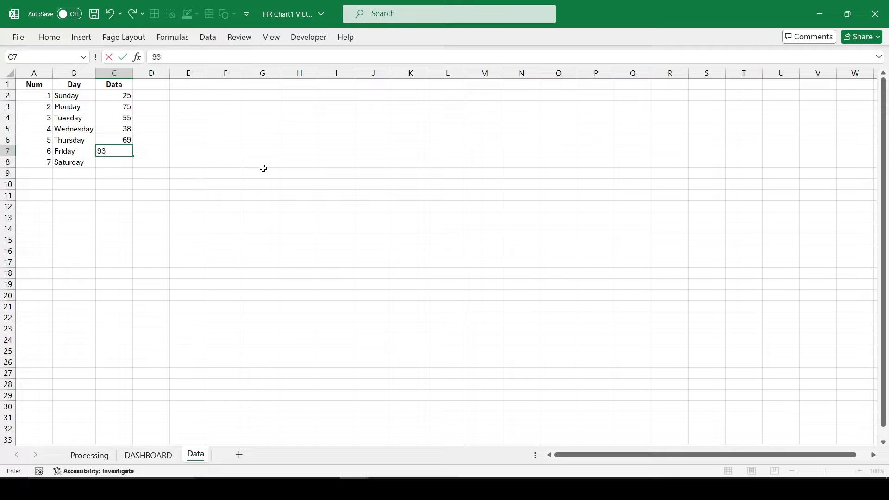
pyautogui.press('Return')
pyautogui.write('80')
pyautogui.press('Return')
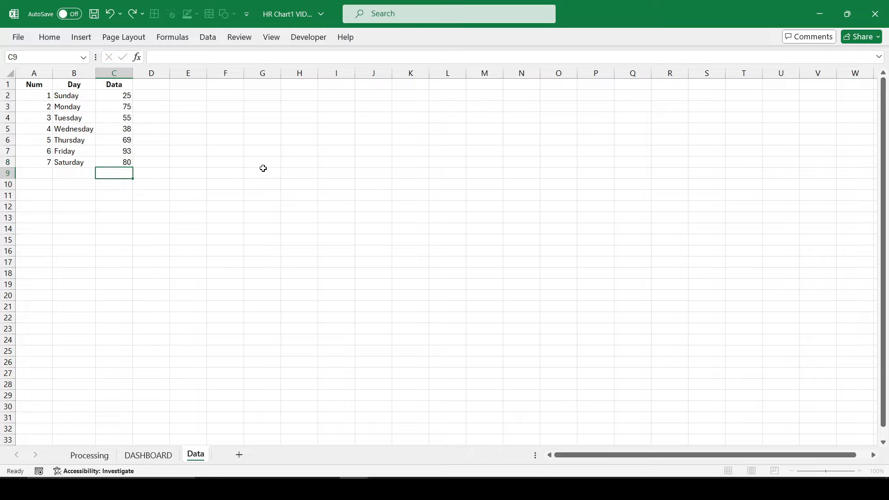
pyautogui.click(263, 169)
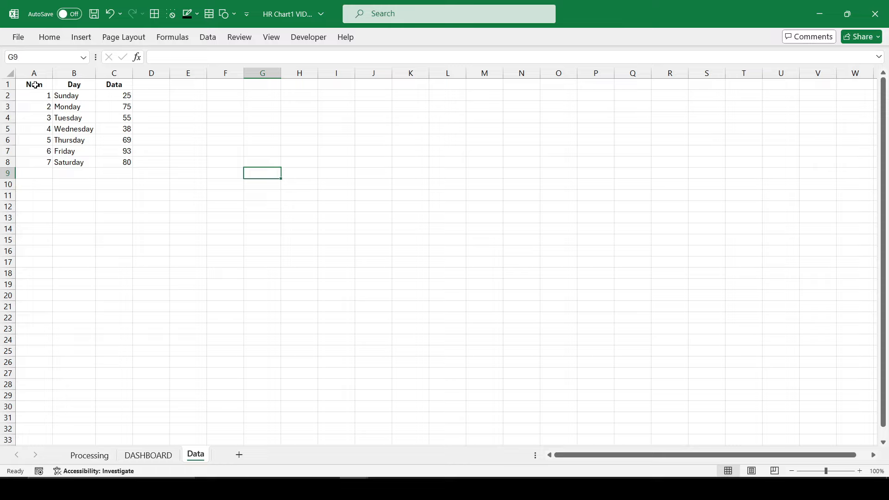
# - Start a PivotTable with source range Data!$A$1:$C$8, choosing the existing worksheet as its destination
pyautogui.moveTo(35, 85); pyautogui.dragTo(122, 162)
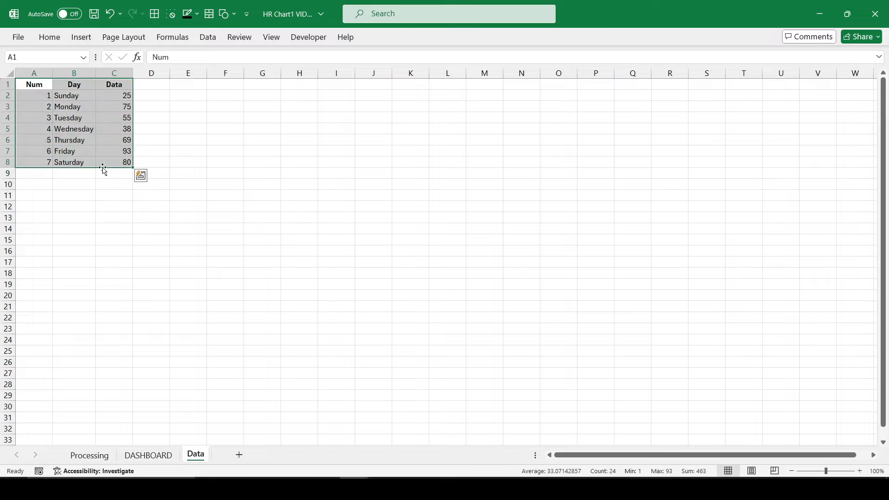
pyautogui.click(85, 38)
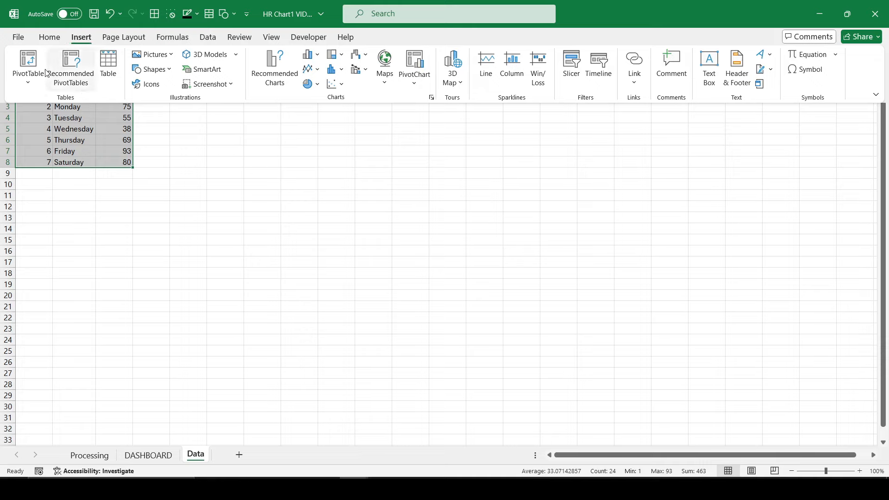
pyautogui.click(29, 65)
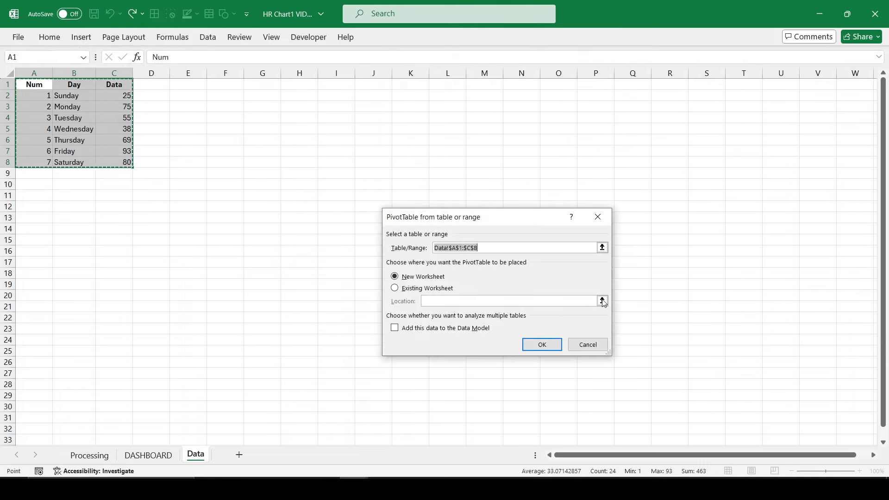
pyautogui.click(34, 238)
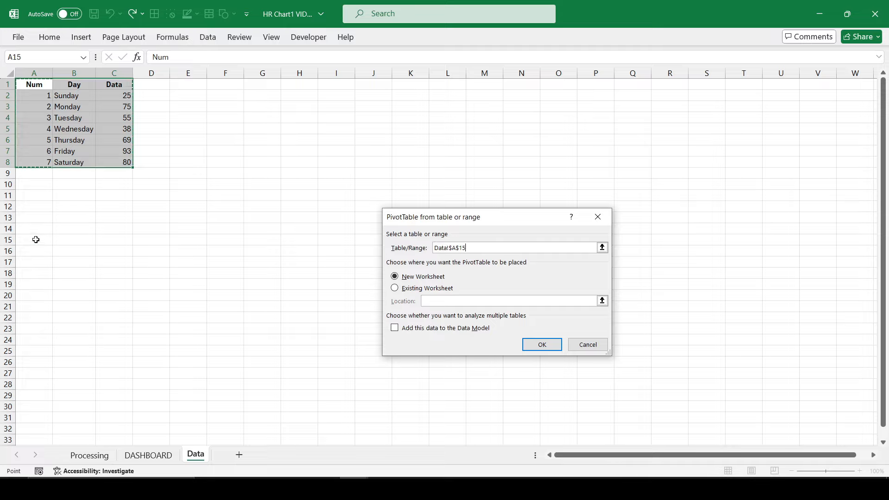
pyautogui.click(415, 289)
pyautogui.click(503, 248)
pyautogui.click(601, 248)
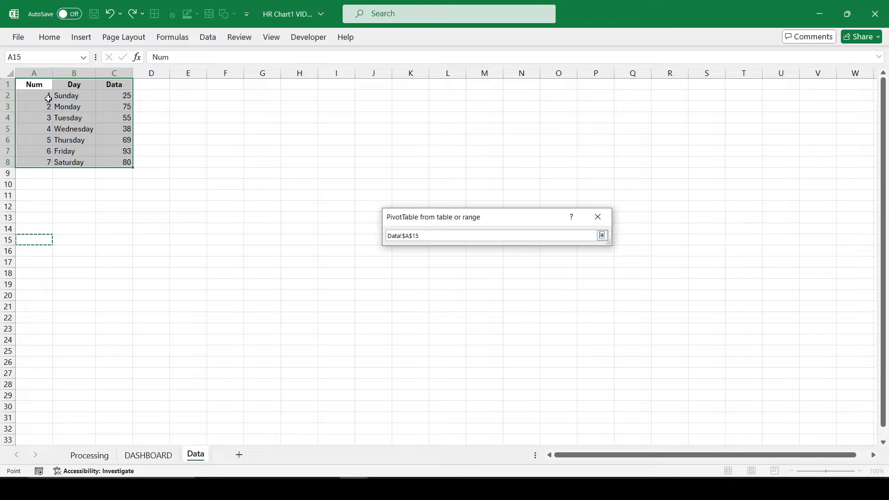
pyautogui.click(35, 83)
pyautogui.moveTo(35, 82); pyautogui.dragTo(131, 162)
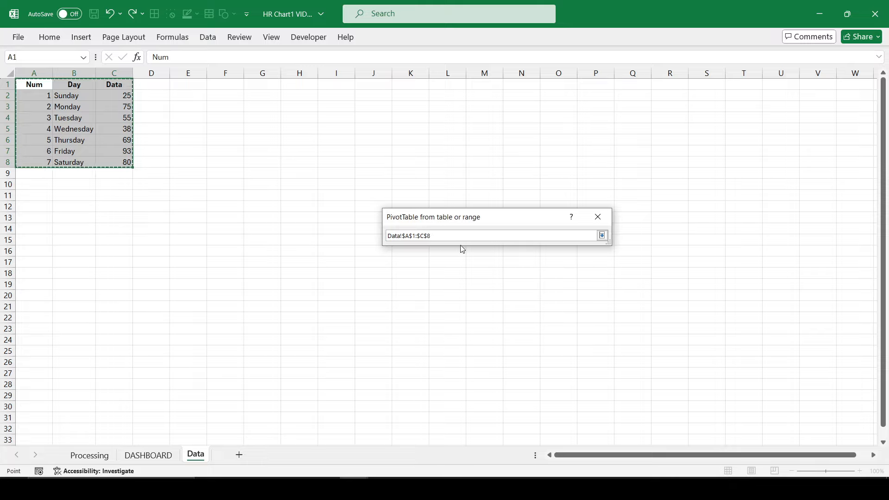
pyautogui.press('Return')
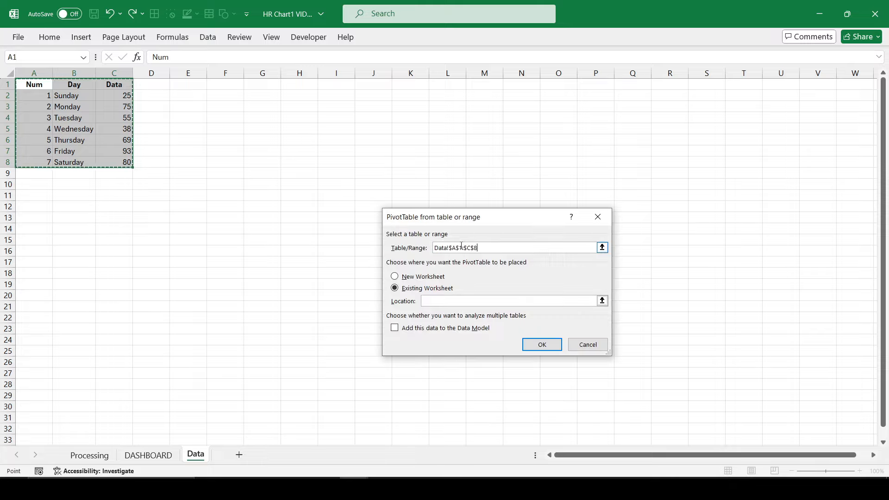
# - Create the PivotTable at Data!$A$15 and lay it out with Day as rows and Sum of Num as values
pyautogui.click(602, 301)
pyautogui.click(23, 238)
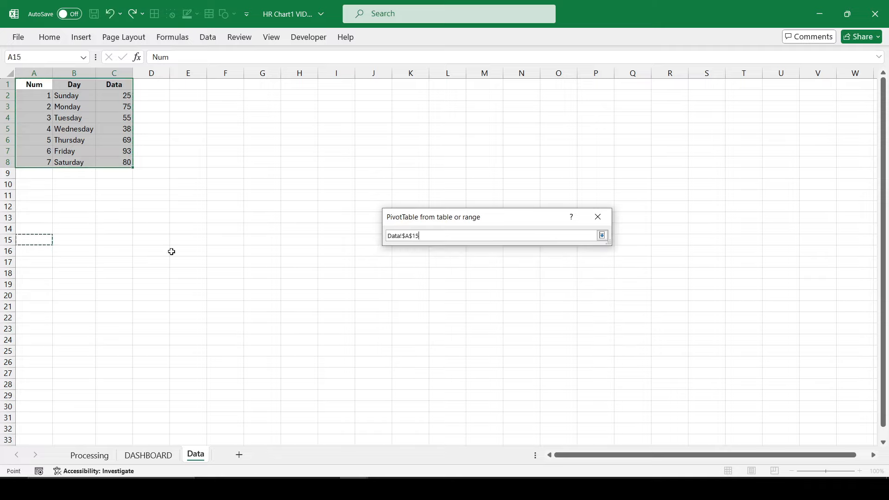
pyautogui.press('Return')
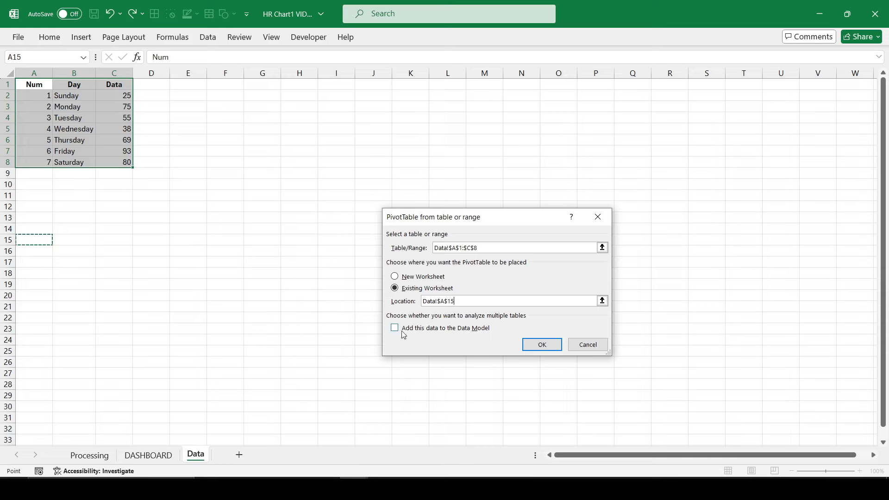
pyautogui.click(532, 344)
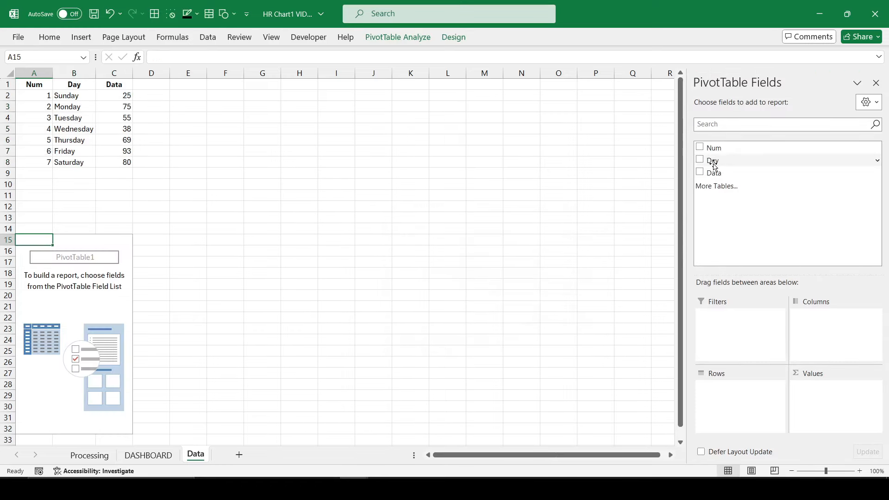
pyautogui.moveTo(714, 166); pyautogui.dragTo(754, 415)
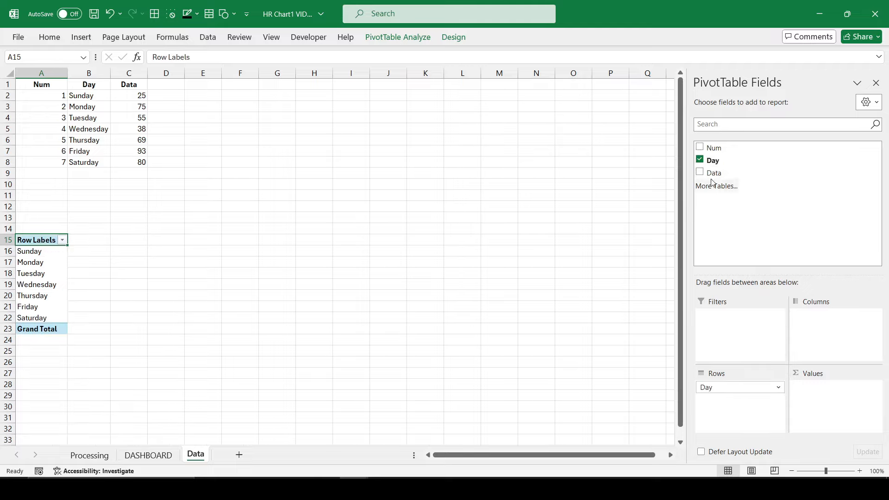
pyautogui.moveTo(713, 177); pyautogui.dragTo(825, 392)
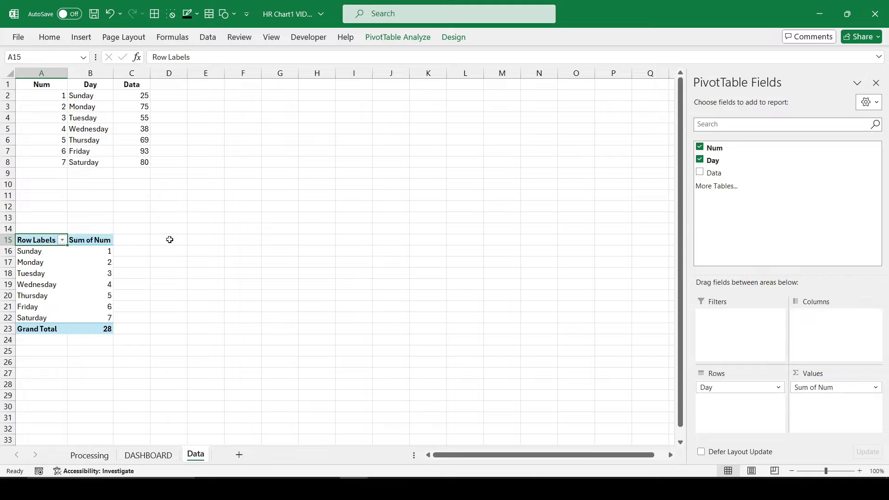
# - Begin an OFFSET formula in E15 with C1 as the reference and a plain B16 reference as the rows argument
pyautogui.click(208, 238)
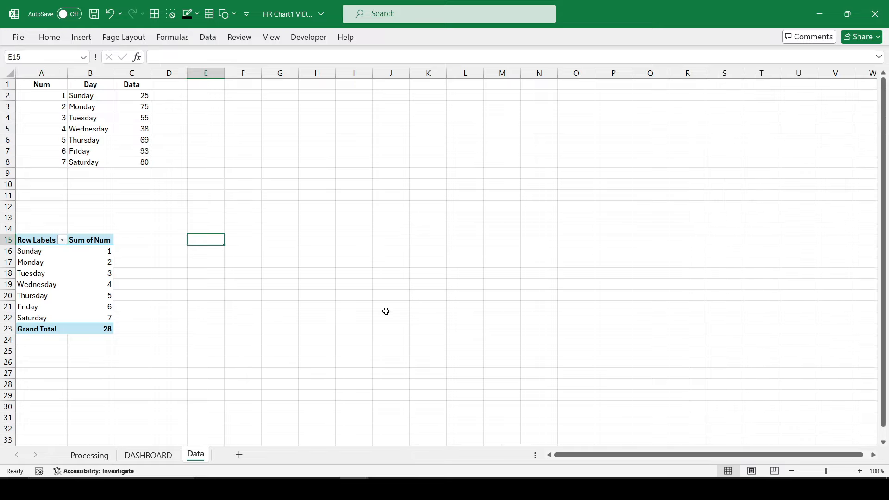
pyautogui.write('=of')
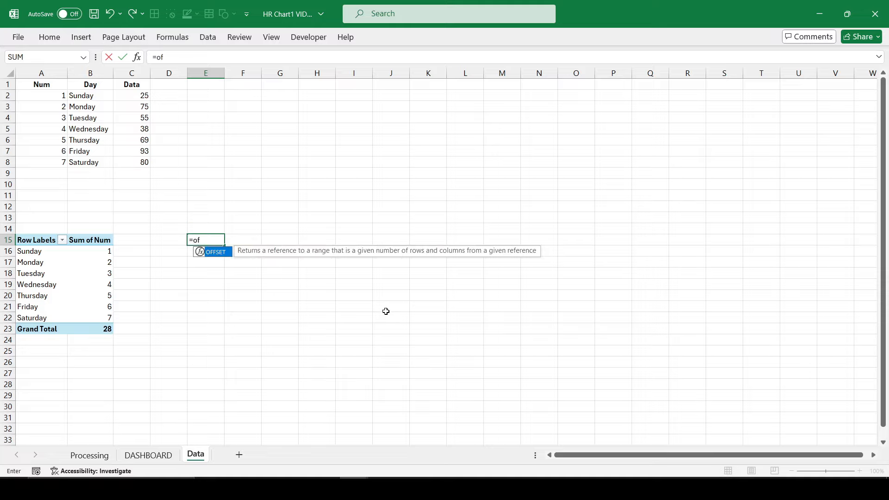
pyautogui.press('Tab')
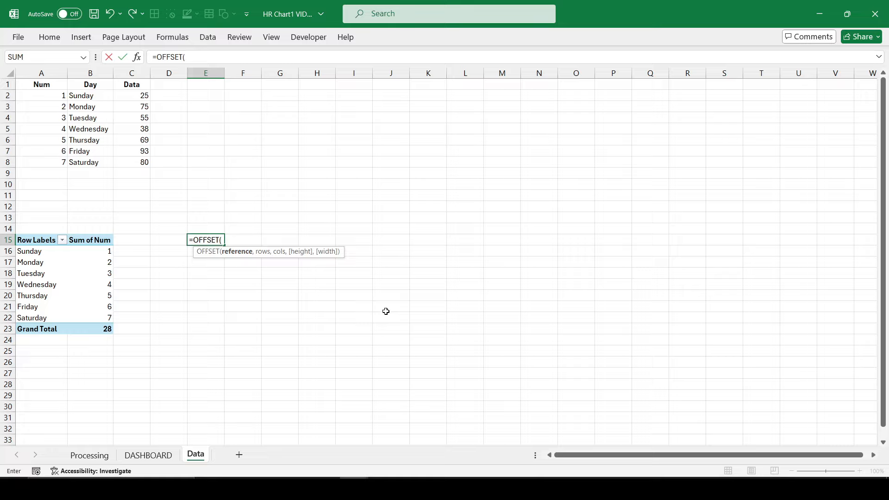
pyautogui.click(133, 85)
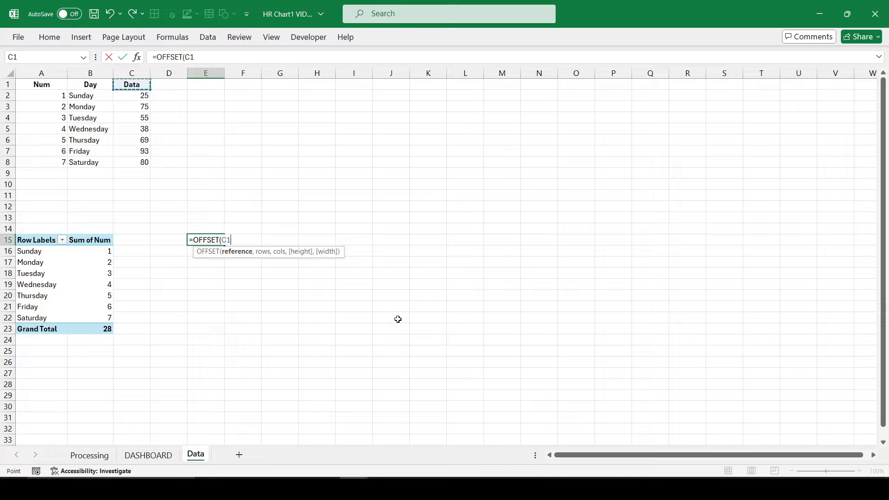
pyautogui.write(',')
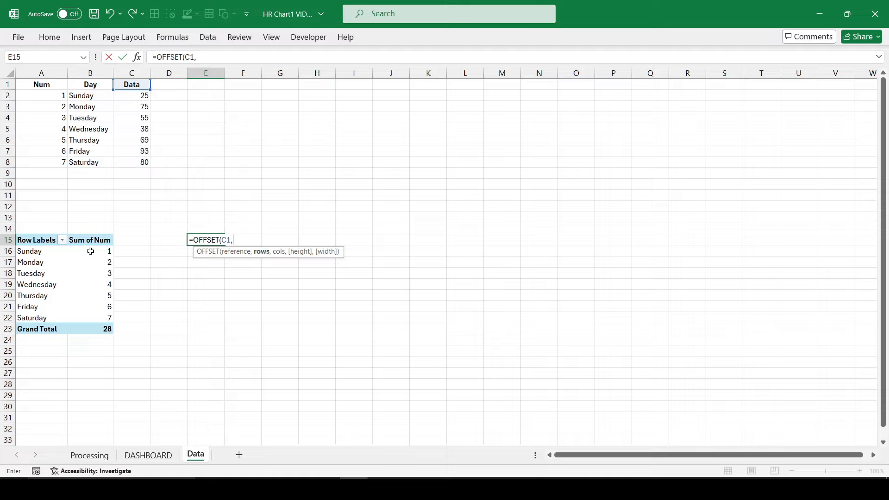
pyautogui.click(110, 250)
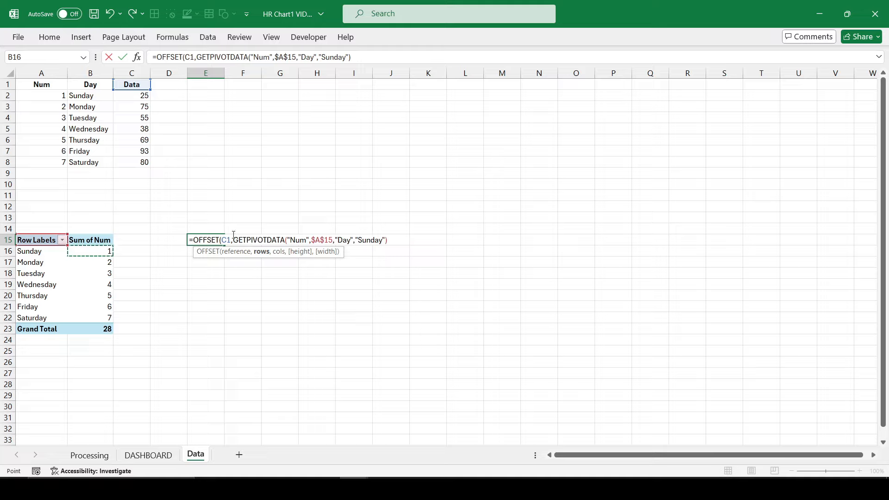
pyautogui.moveTo(233, 240); pyautogui.dragTo(388, 240)
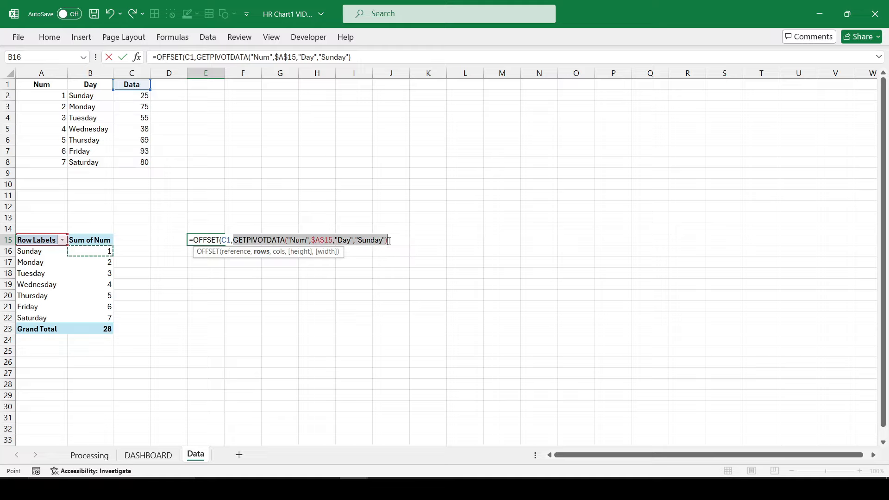
pyautogui.hotkey('ctrl', 'x')
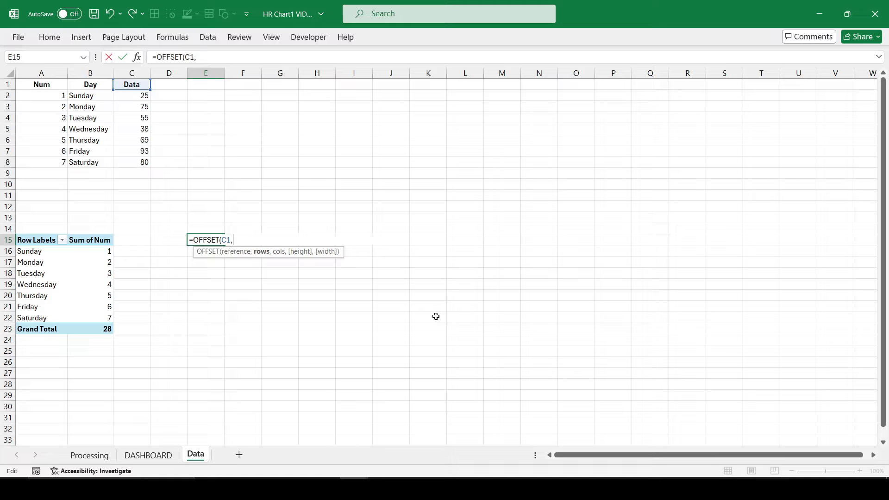
pyautogui.write('b16')
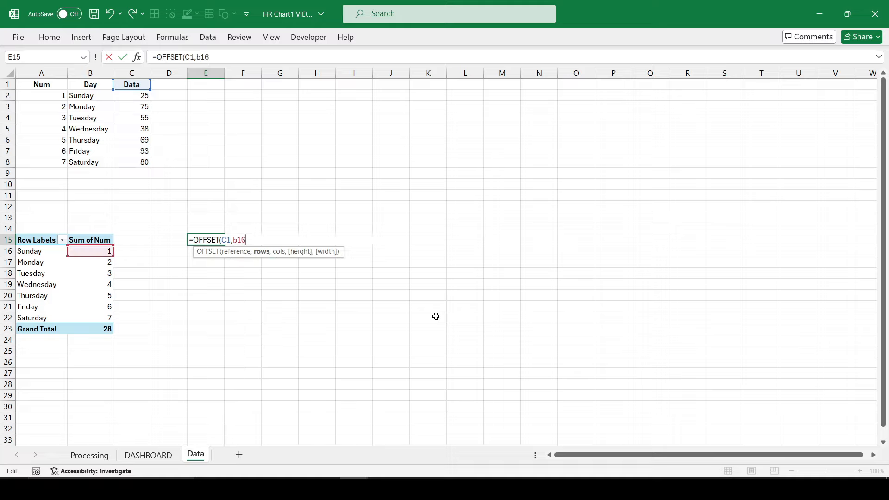
# - Finish the E15 formula as =OFFSET($C$1,$B$16,0,1,1), making both cell references absolute
pyautogui.press('F4')
pyautogui.click(227, 244)
pyautogui.press('F4')
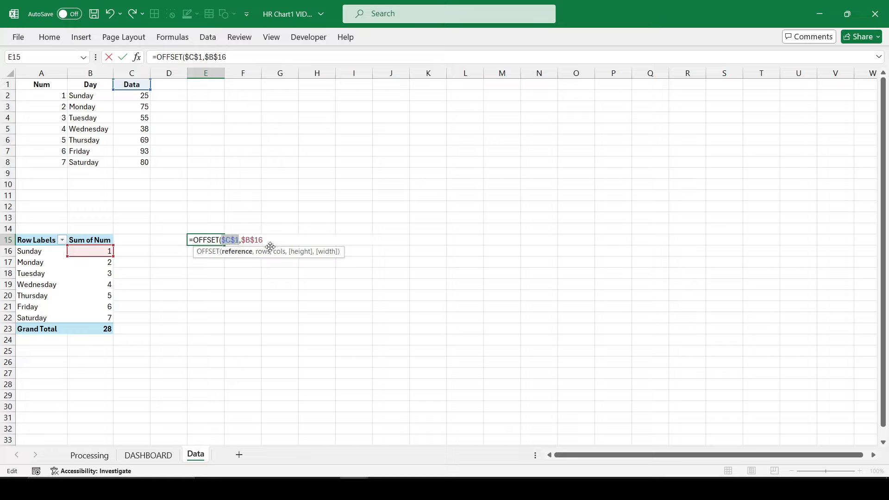
pyautogui.click(272, 239)
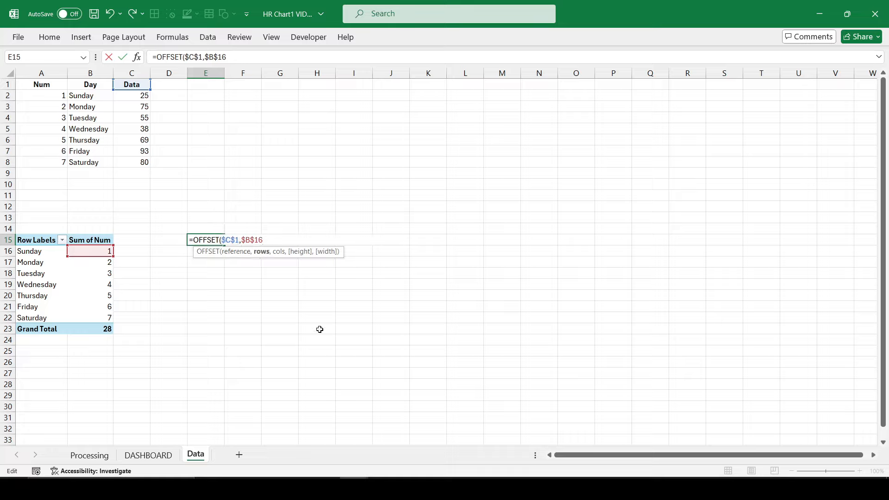
pyautogui.write(',')
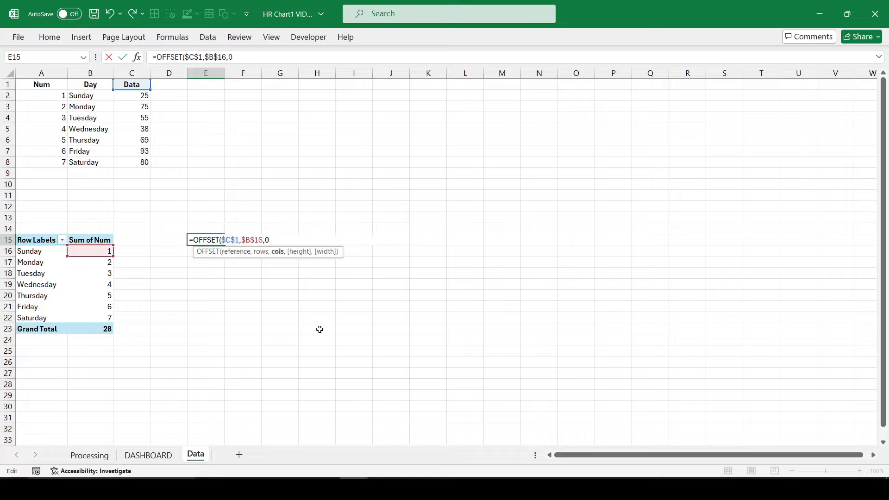
pyautogui.write('0,1,1)')
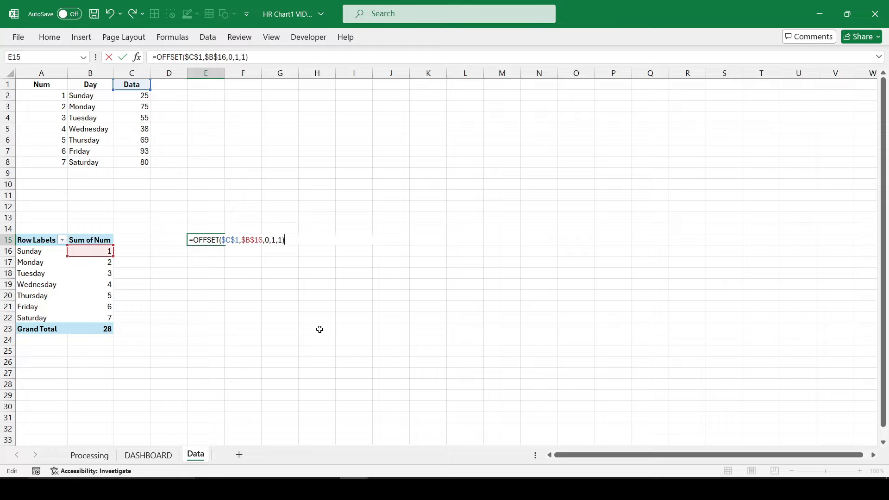
pyautogui.press('Return')
pyautogui.press('Up')
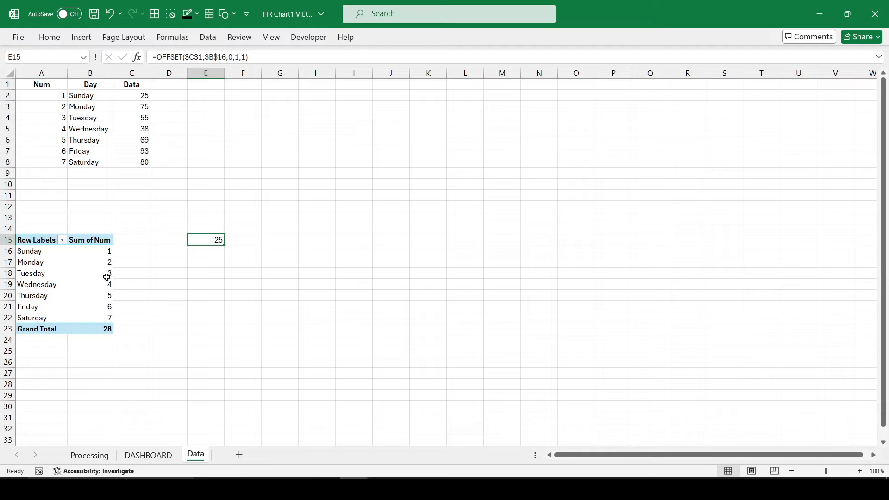
# - Insert a slicer for the Day field of the PivotTable
pyautogui.click(66, 274)
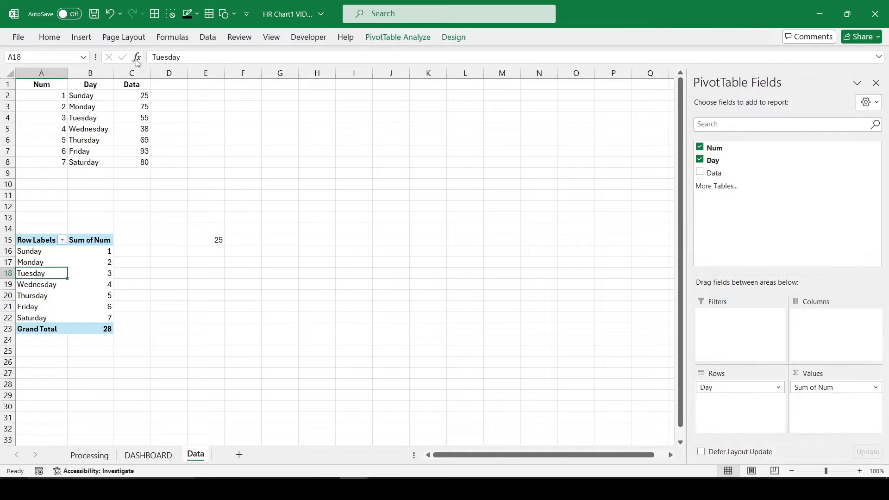
pyautogui.click(81, 37)
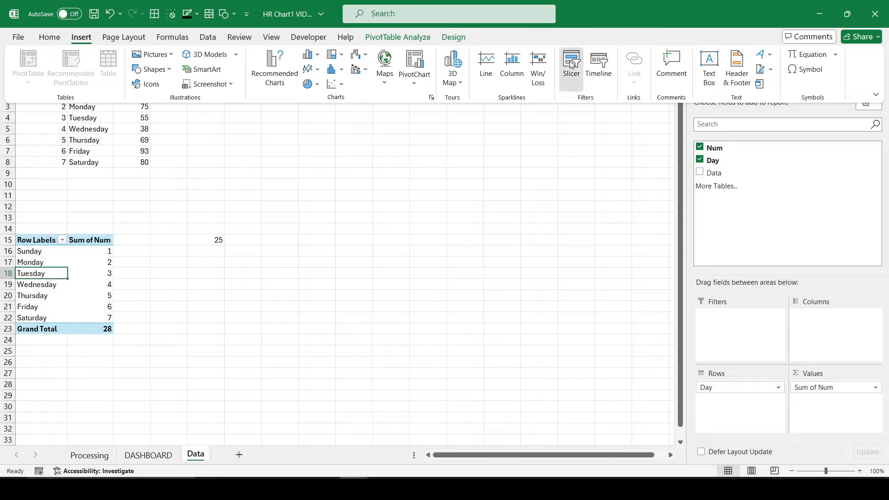
pyautogui.click(572, 67)
pyautogui.click(442, 198)
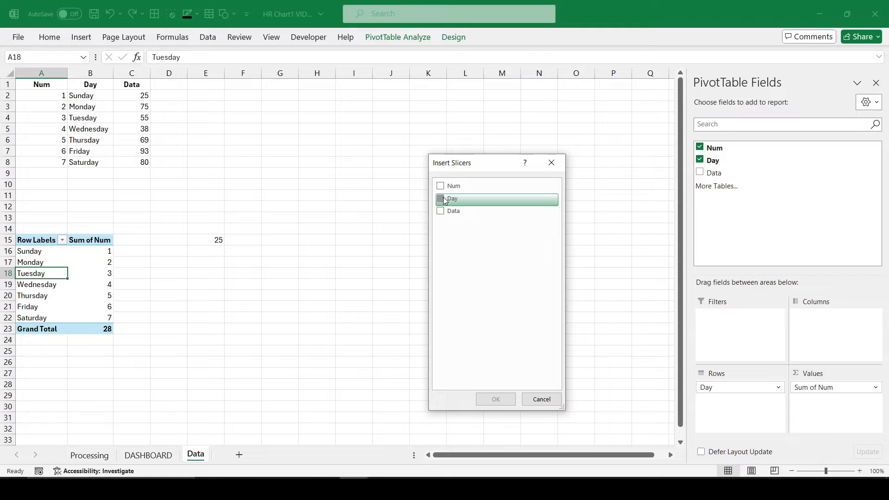
pyautogui.click(495, 398)
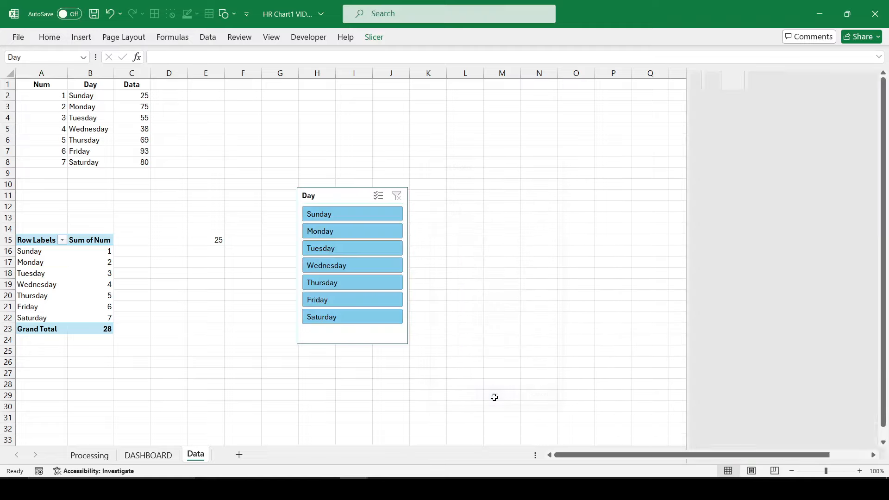
# - Set the Day slicer to 7 columns and resize it into a wide, single-row strip spanning about columns G to Q
pyautogui.click(375, 37)
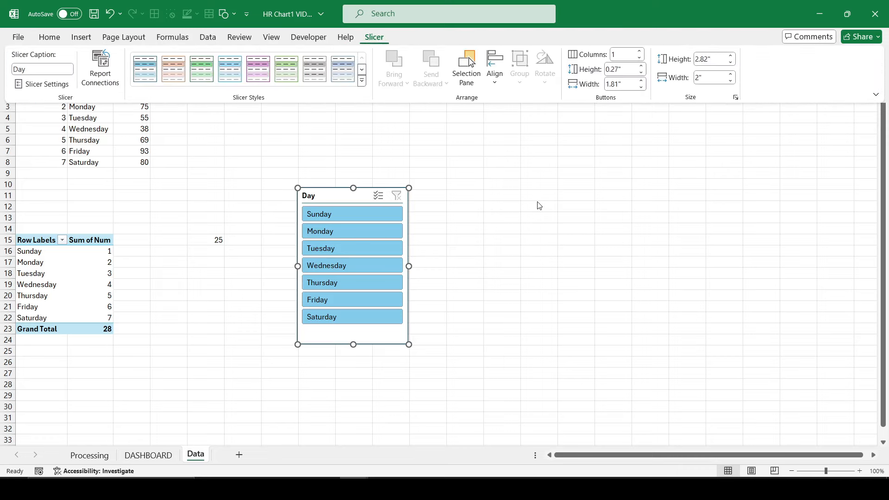
pyautogui.click(627, 54)
pyautogui.write('7')
pyautogui.press('Return')
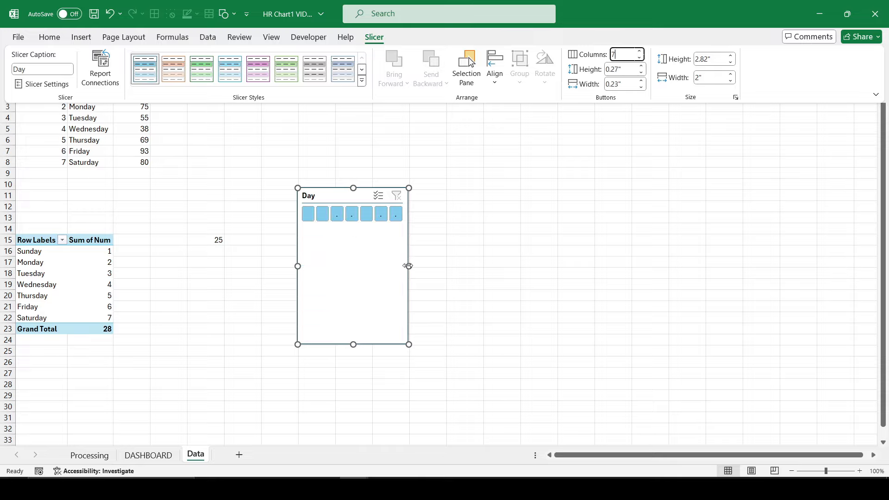
pyautogui.click(407, 266)
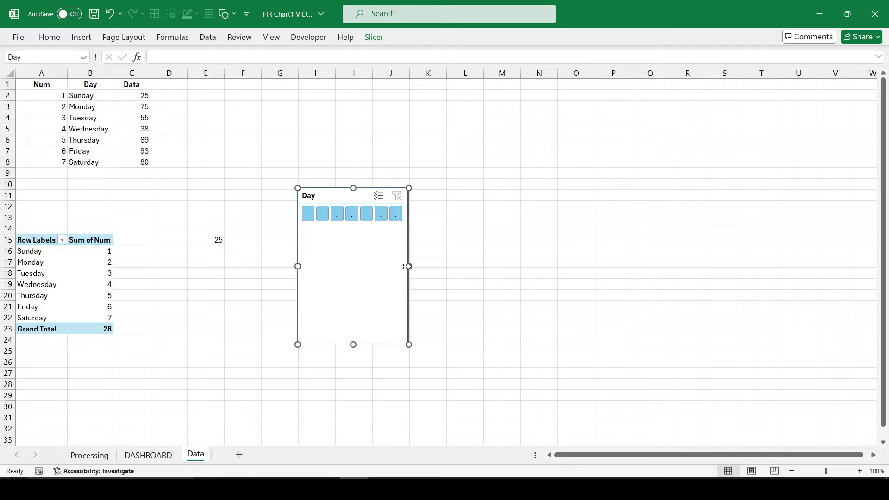
pyautogui.moveTo(407, 266); pyautogui.dragTo(605, 266)
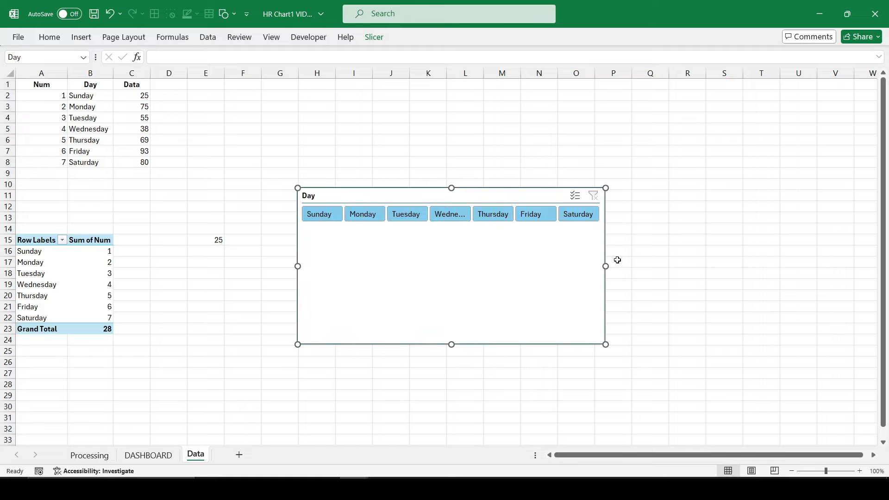
pyautogui.moveTo(298, 266); pyautogui.dragTo(290, 266)
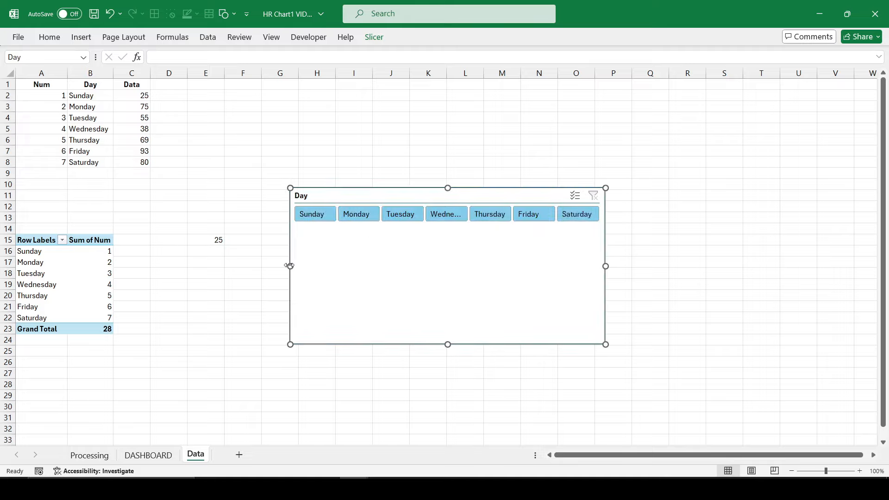
pyautogui.moveTo(605, 265); pyautogui.dragTo(678, 266)
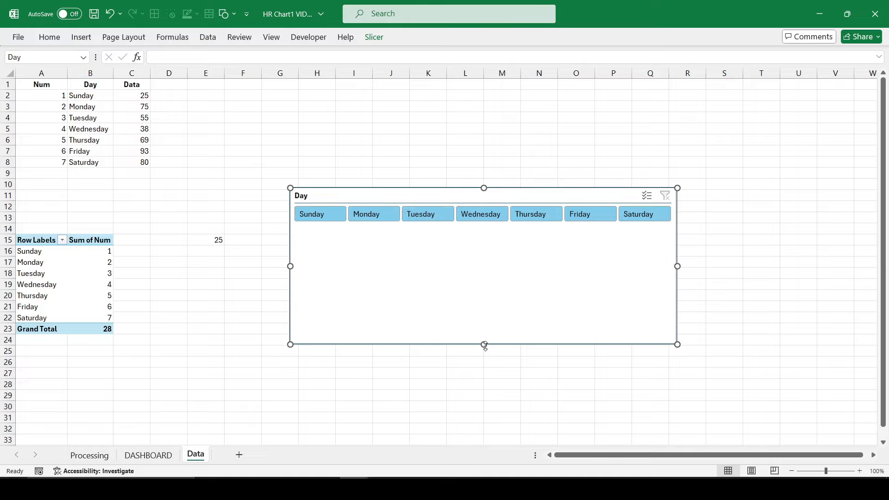
pyautogui.moveTo(484, 344); pyautogui.dragTo(489, 235)
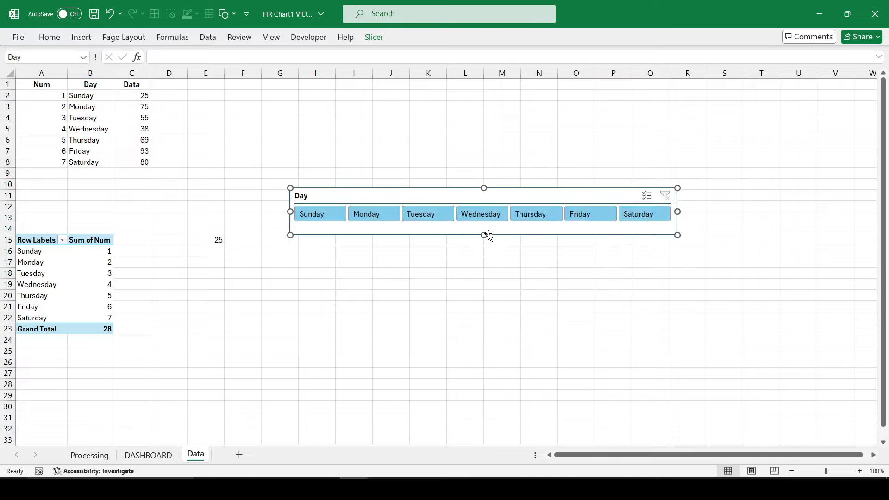
# - Test the E15 lookup by filtering the Day slicer to Monday, Wednesday, Friday, Monday and Wednesday in turn
pyautogui.click(478, 284)
pyautogui.click(390, 217)
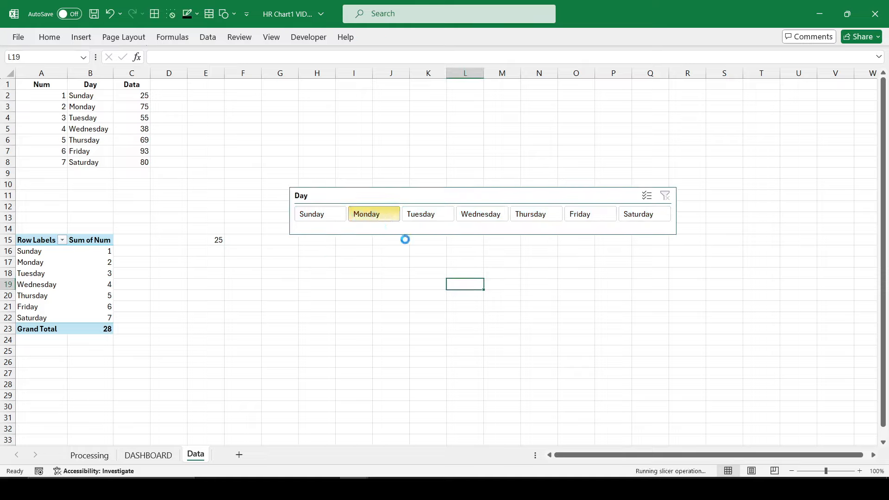
pyautogui.click(477, 221)
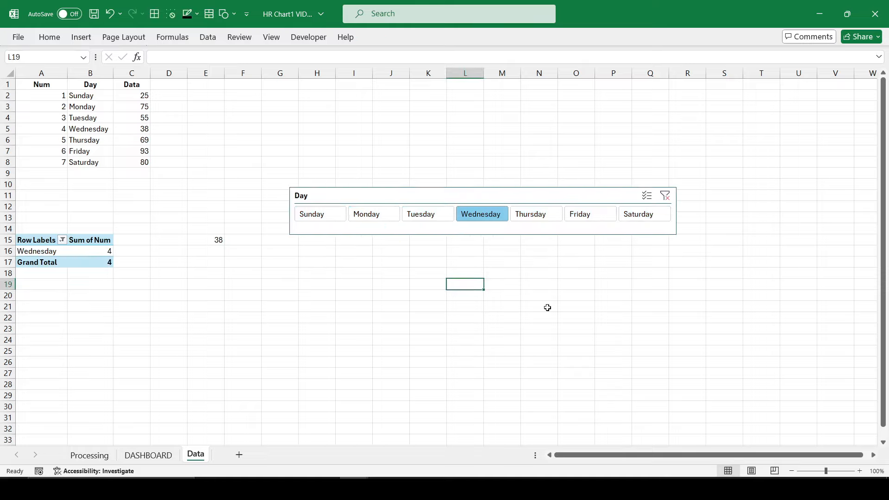
pyautogui.click(578, 217)
pyautogui.click(375, 220)
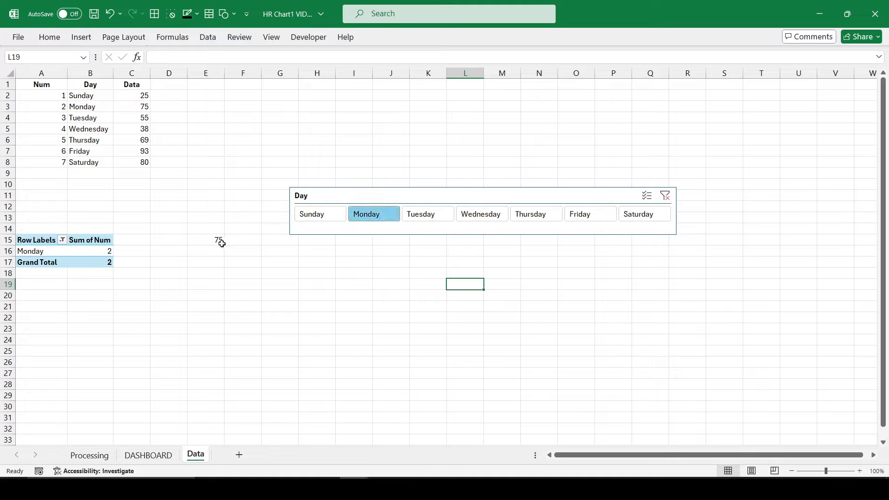
pyautogui.click(477, 216)
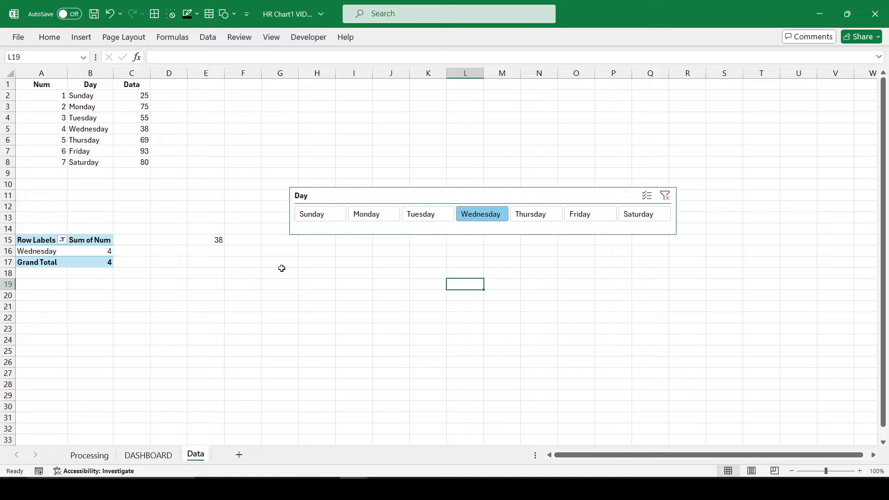
# - Copy the full OFFSET formula text from E15 and leave the cell's formula as it was
pyautogui.click(207, 241)
pyautogui.moveTo(260, 56); pyautogui.dragTo(95, 55)
pyautogui.rightClick(181, 57)
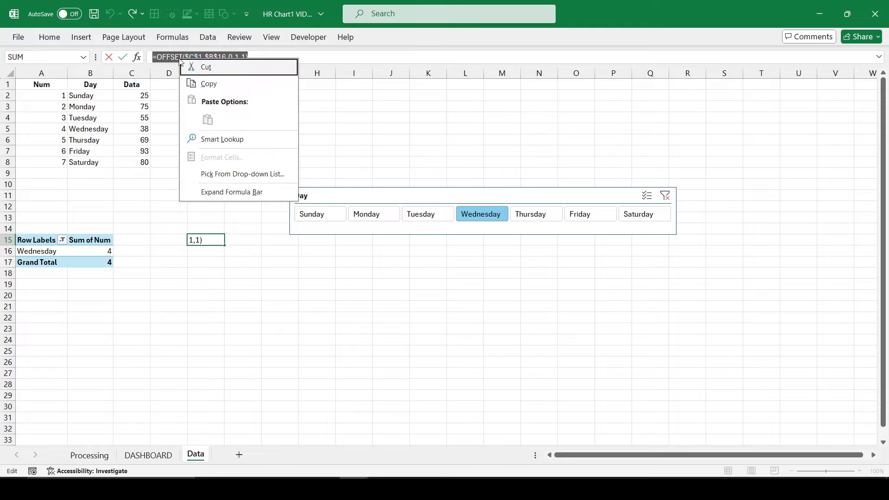
pyautogui.click(219, 82)
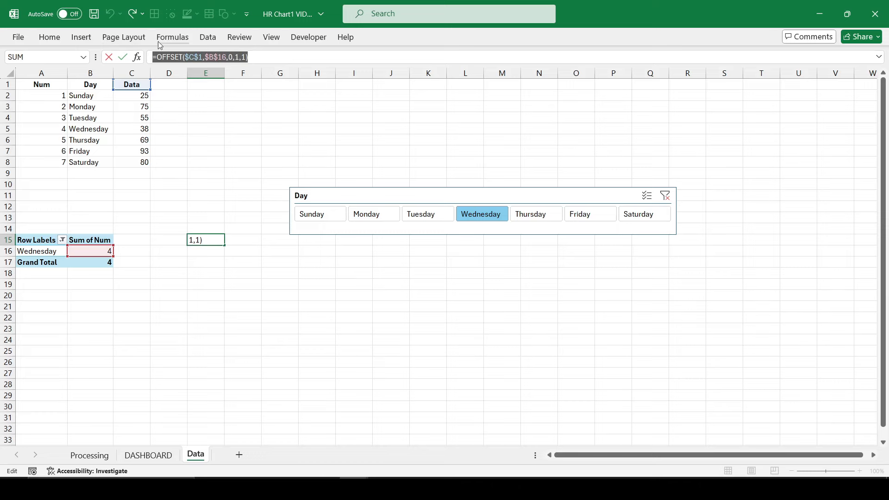
pyautogui.click(172, 38)
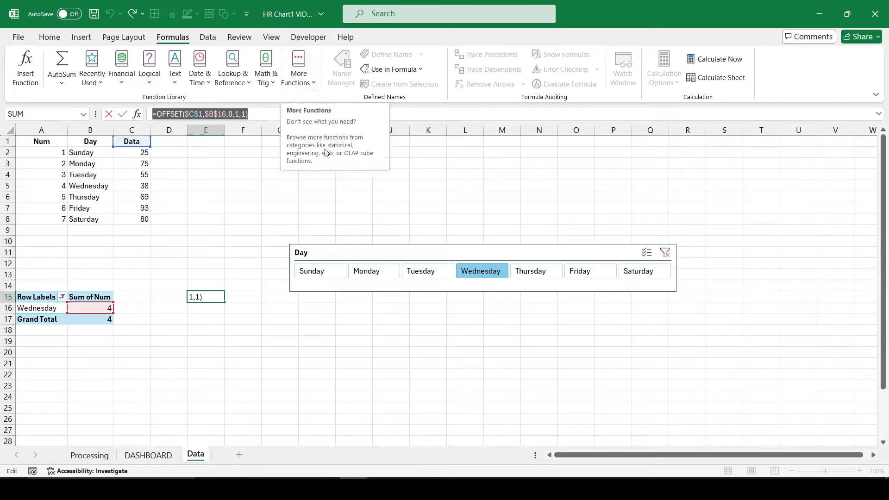
pyautogui.click(257, 174)
pyautogui.press('Escape')
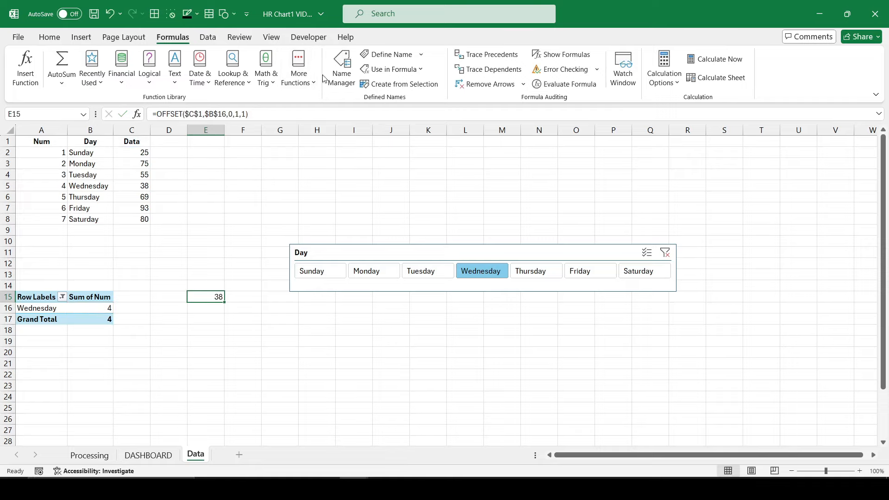
# - Define a workbook-scoped name WeekDay that refers to the copied formula =OFFSET($C$1,$B$16,0,1,1)
pyautogui.click(341, 69)
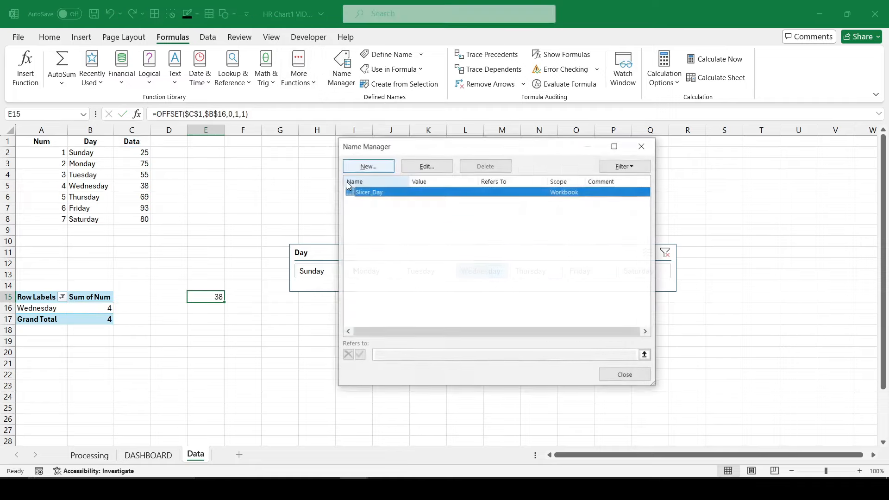
pyautogui.click(368, 166)
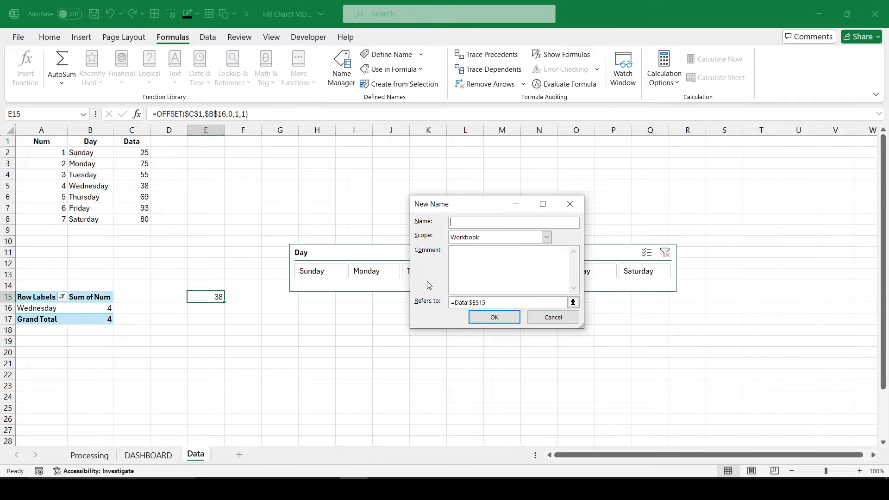
pyautogui.write('WeekDay')
pyautogui.click(506, 302)
pyautogui.moveTo(507, 302); pyautogui.dragTo(437, 304)
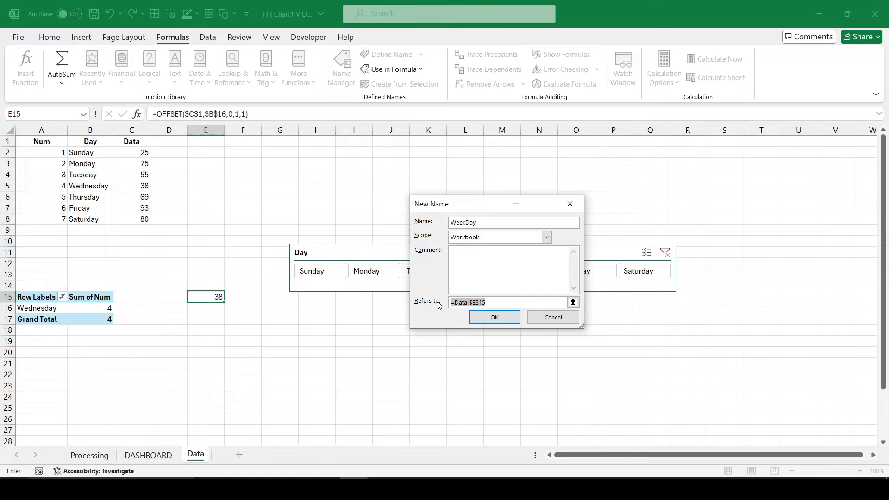
pyautogui.press('BackSpace')
pyautogui.rightClick(450, 304)
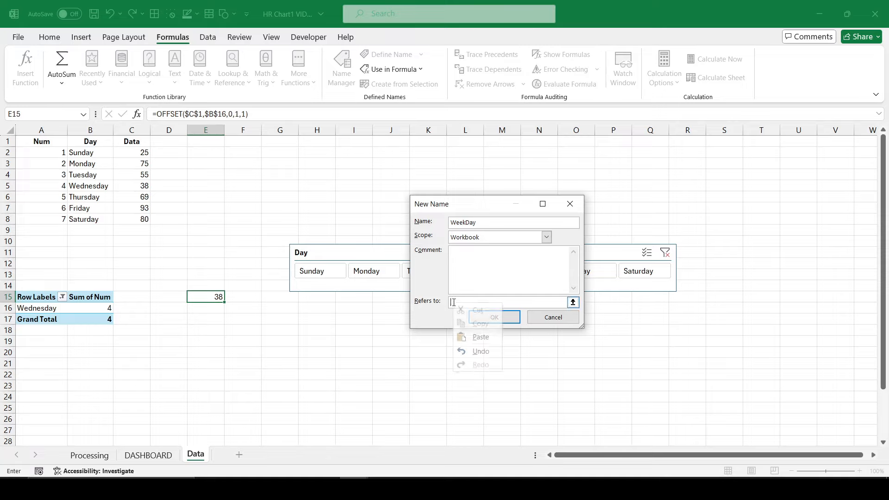
pyautogui.click(480, 336)
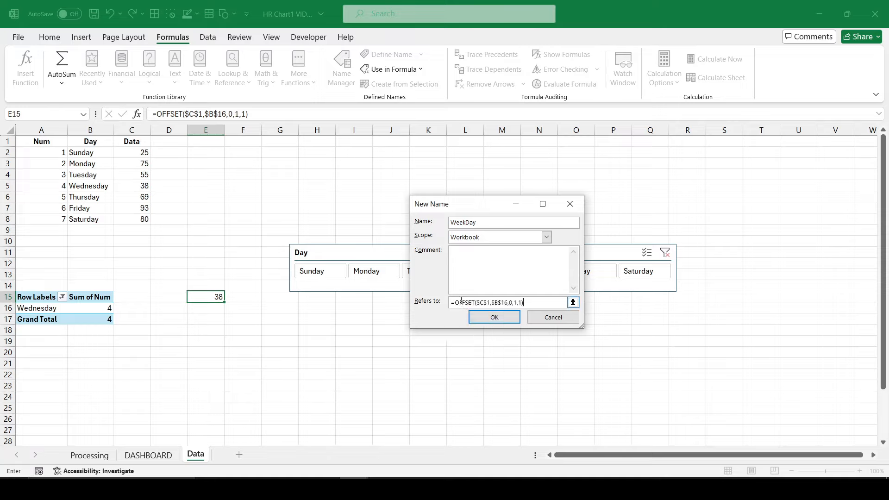
pyautogui.click(495, 317)
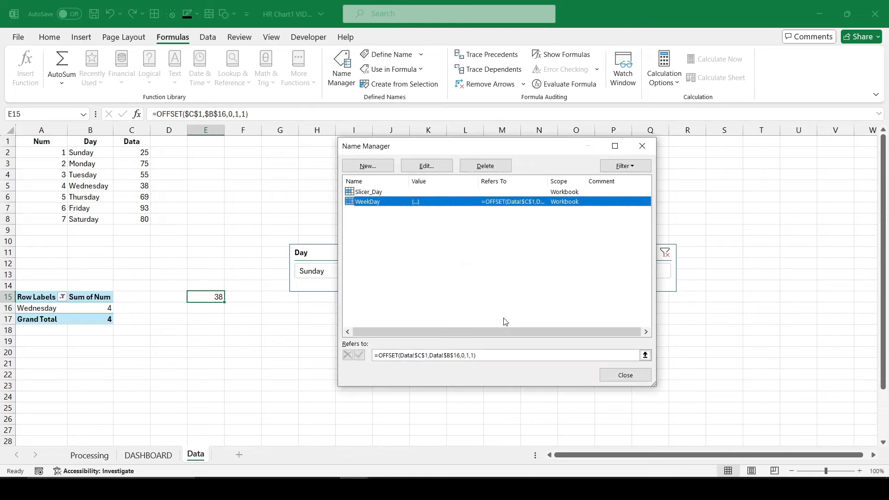
pyautogui.click(621, 375)
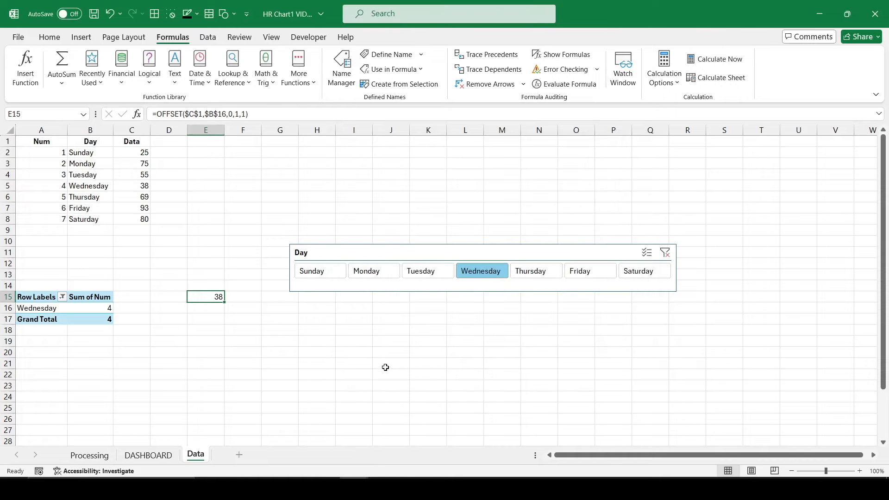
# - Check the lookup against the Day slicer by choosing Monday, Thursday and Friday, ending on Monday
pyautogui.click(353, 369)
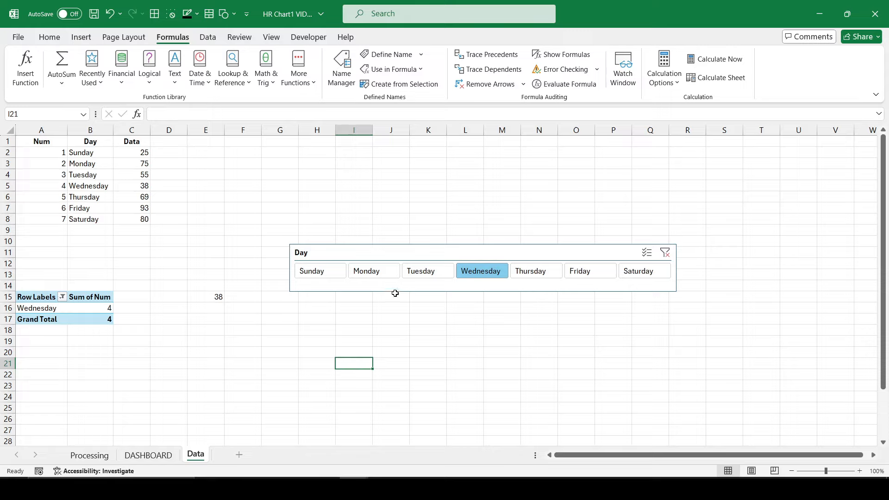
pyautogui.click(375, 271)
pyautogui.click(537, 271)
pyautogui.click(589, 272)
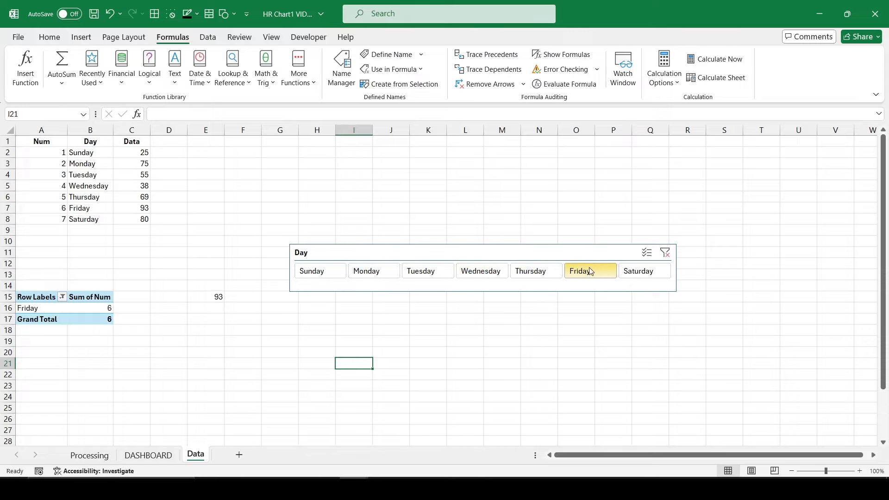
pyautogui.click(379, 272)
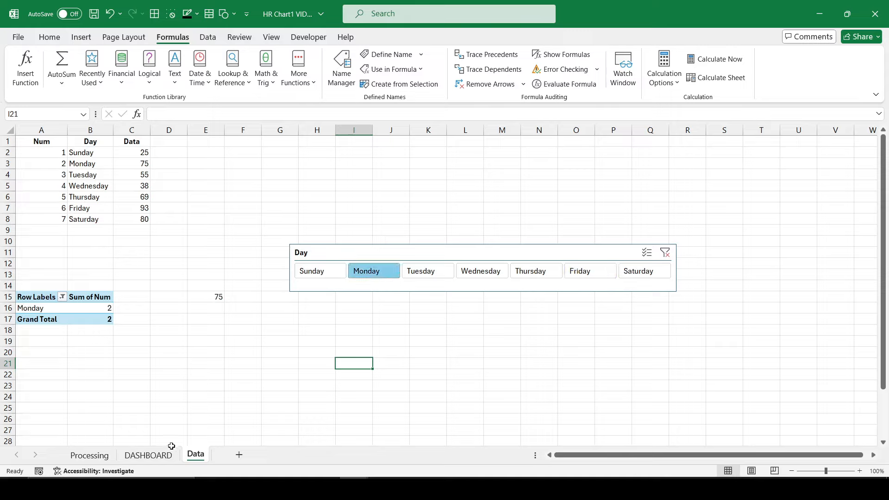
# - On the DASHBOARD sheet, change the spinner control's cell link to the named range WeekDay
pyautogui.click(155, 455)
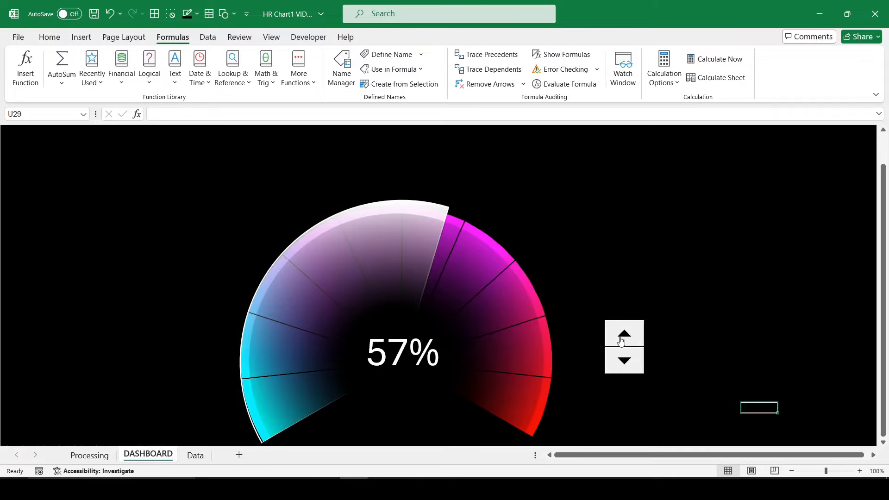
pyautogui.rightClick(621, 341)
pyautogui.click(677, 457)
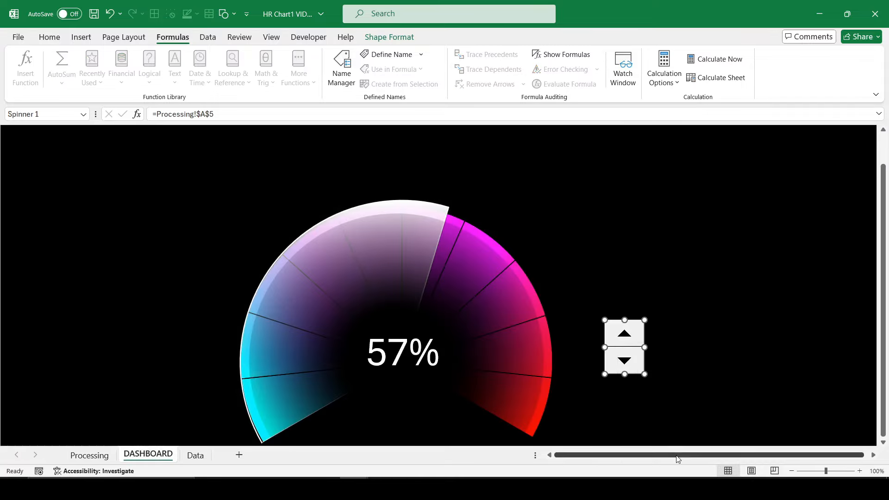
pyautogui.click(471, 252)
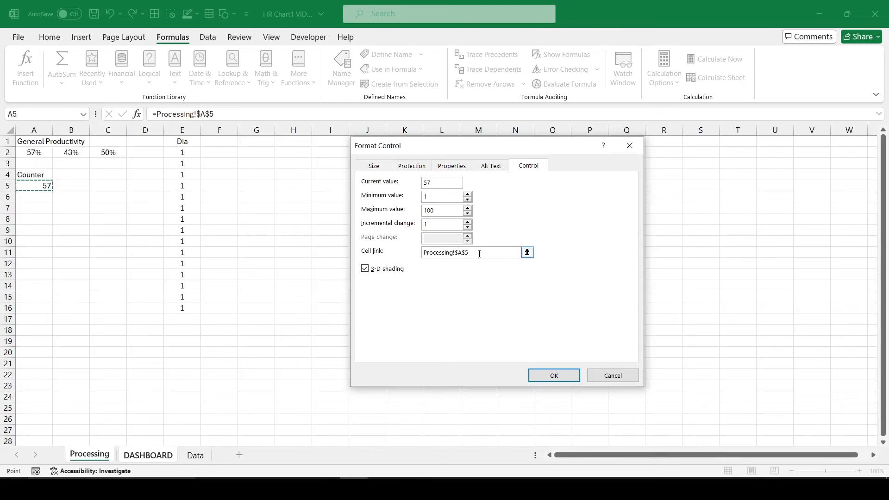
pyautogui.moveTo(479, 253); pyautogui.dragTo(373, 255)
pyautogui.write('Week')
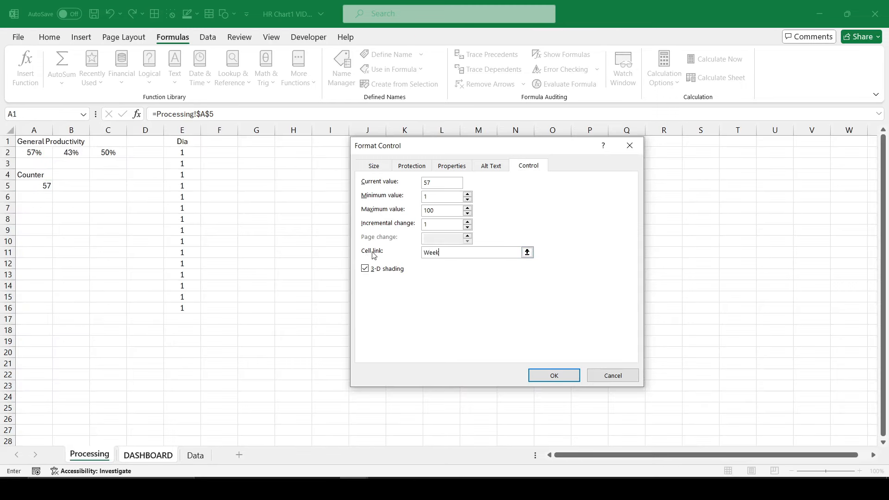
pyautogui.write('Day')
pyautogui.click(553, 375)
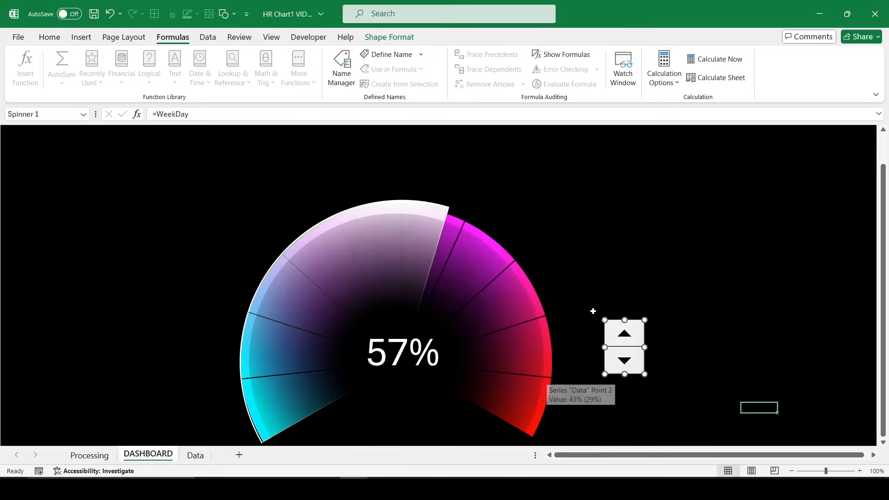
pyautogui.click(593, 311)
# - On the Processing sheet, replace the Counter value in A5 with the formula =WeekDay
pyautogui.click(89, 455)
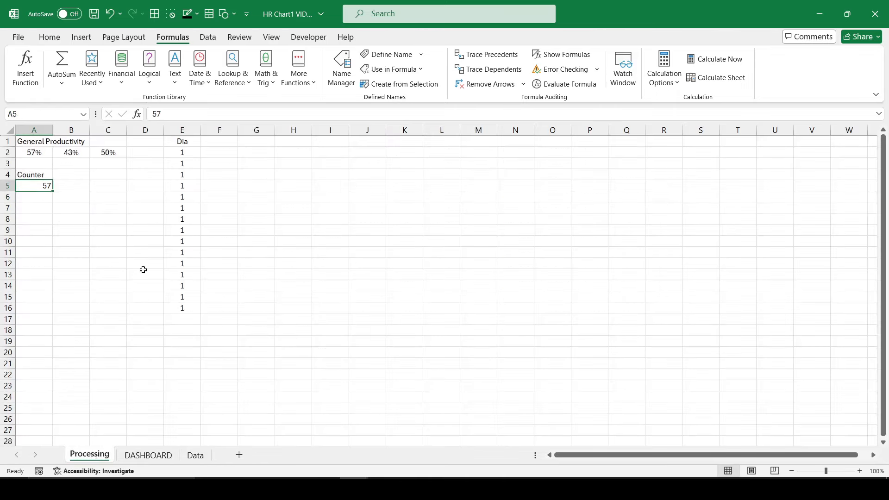
pyautogui.press('Delete')
pyautogui.write('=')
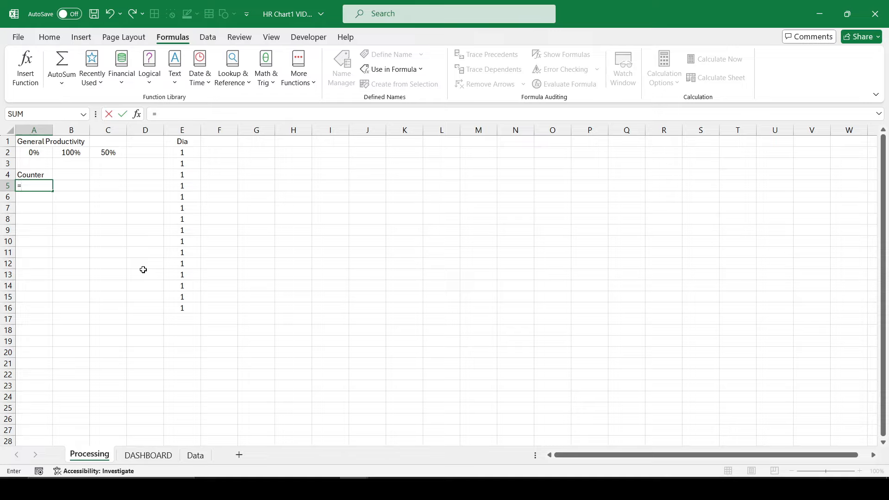
pyautogui.write('w')
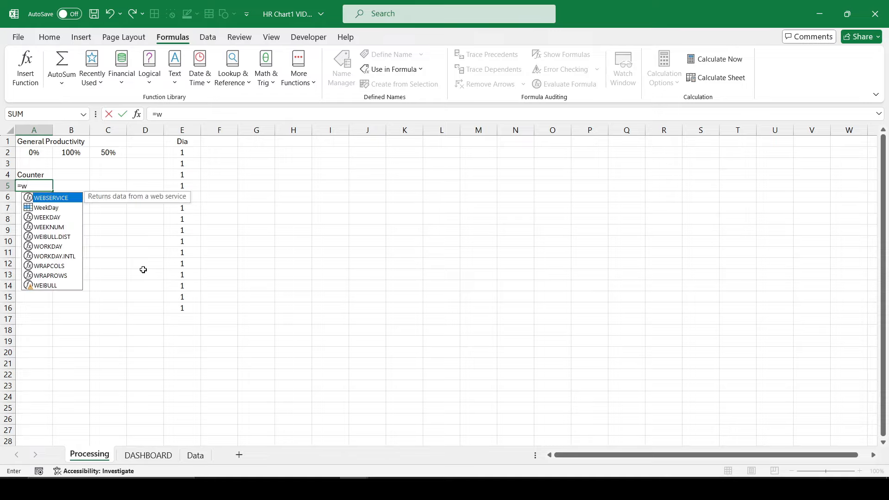
pyautogui.press('Tab')
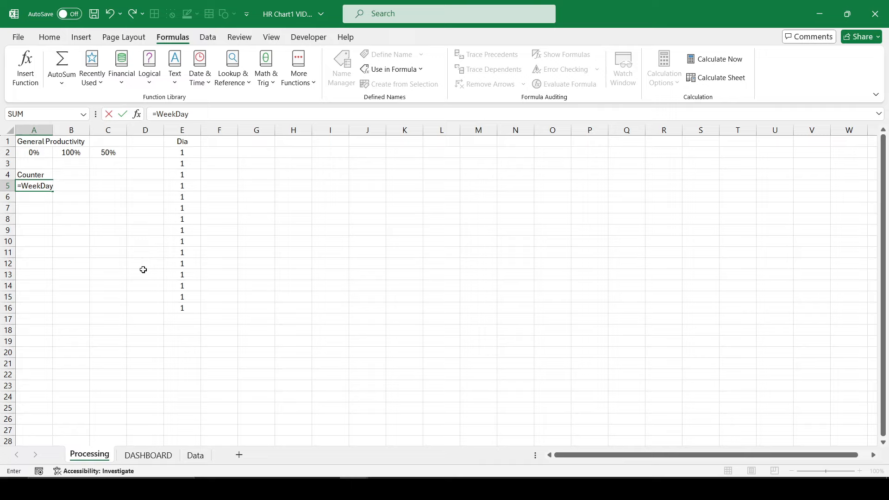
pyautogui.press('Return')
pyautogui.press('Up')
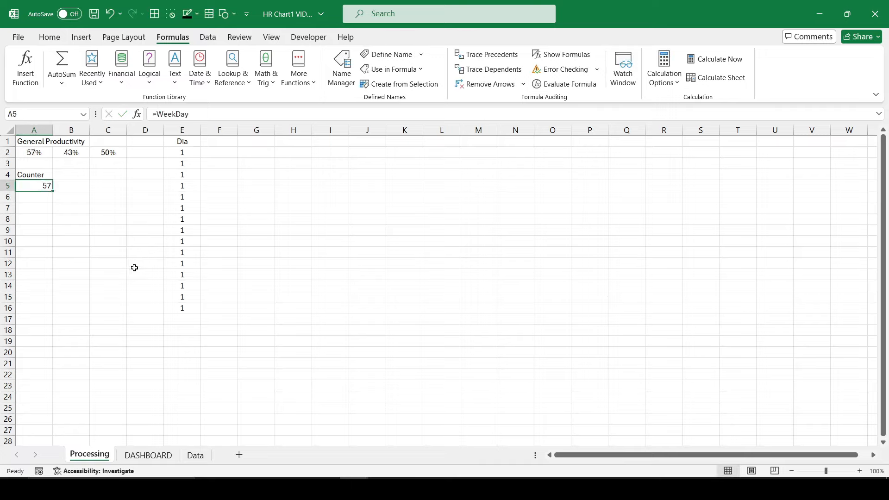
# - Move the Day slicer from the Data sheet to the DASHBOARD sheet and place it centred above the gauge
pyautogui.click(154, 456)
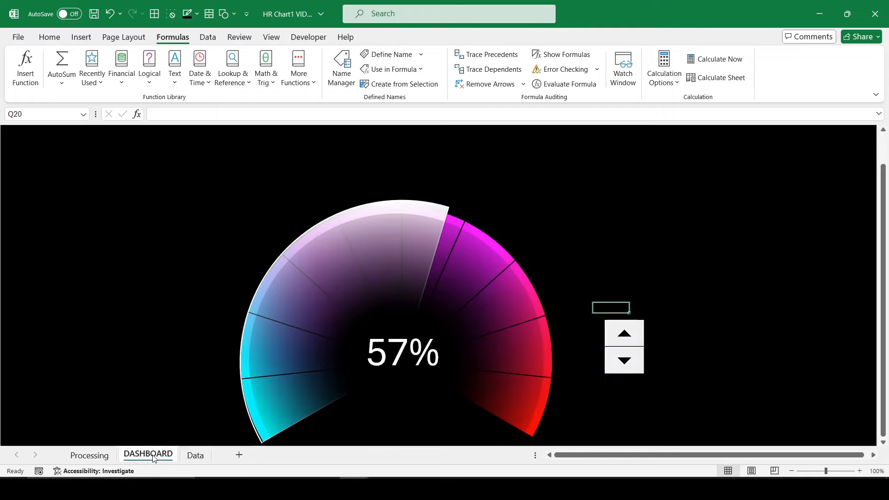
pyautogui.click(190, 456)
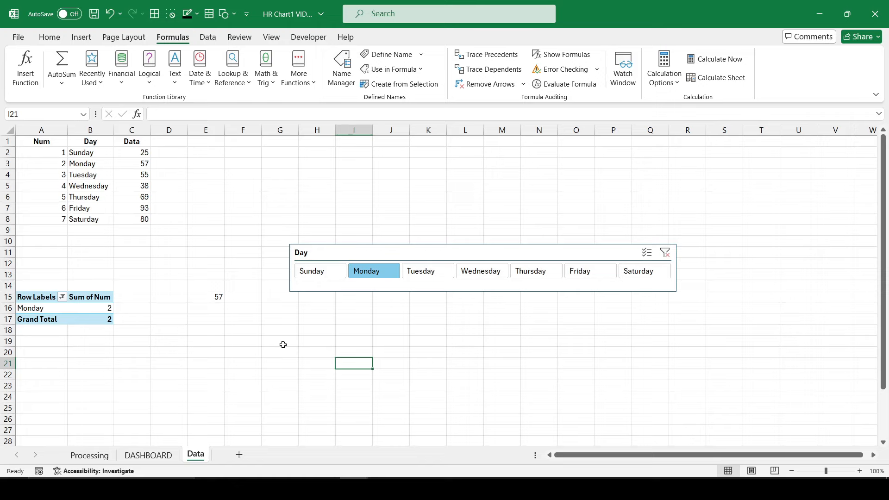
pyautogui.click(337, 252)
pyautogui.rightClick(336, 251)
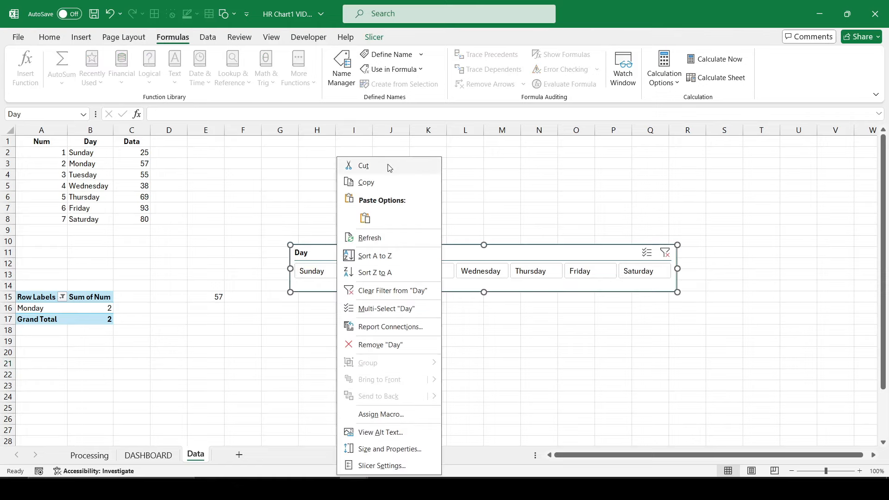
pyautogui.click(386, 167)
pyautogui.click(156, 456)
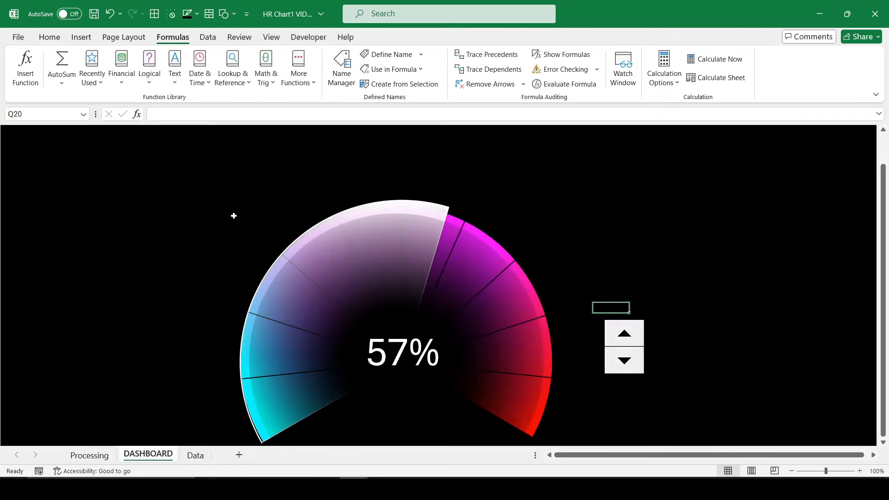
pyautogui.hotkey('ctrl', 'v')
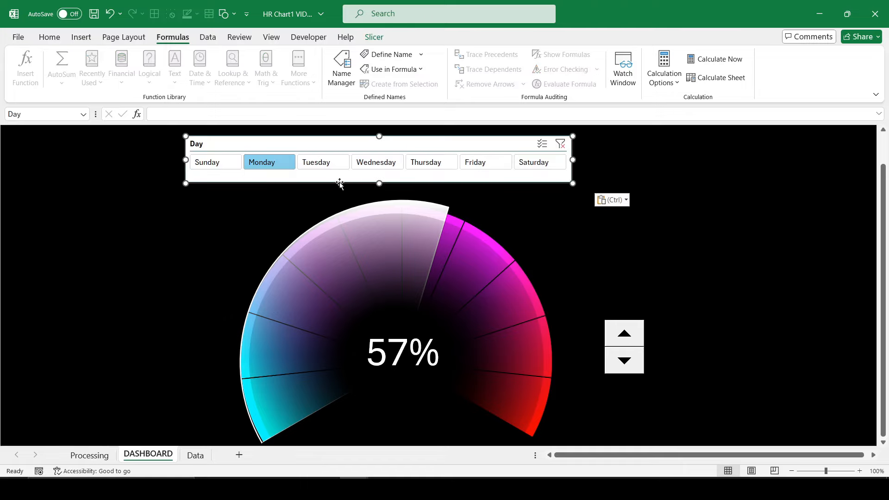
pyautogui.moveTo(337, 182); pyautogui.dragTo(364, 178)
pyautogui.click(765, 284)
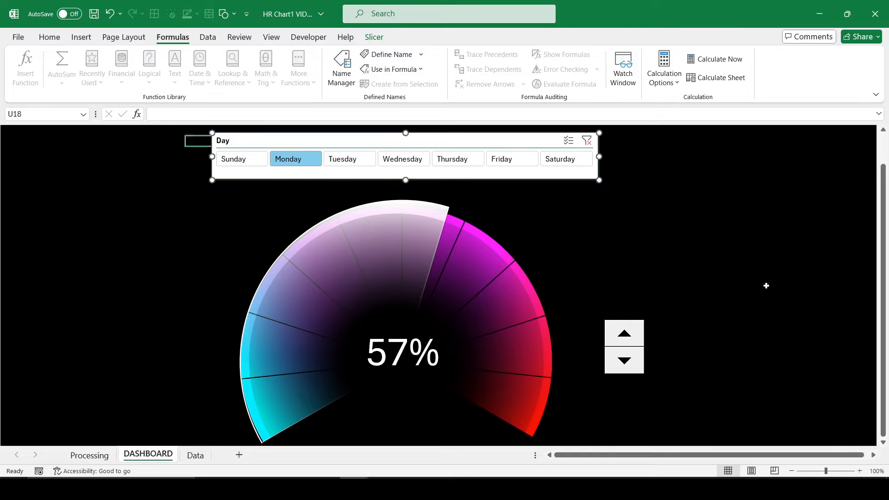
# - Test the dashboard controls by filtering to Wednesday and stepping its value up and back down with the spinner
pyautogui.click(394, 163)
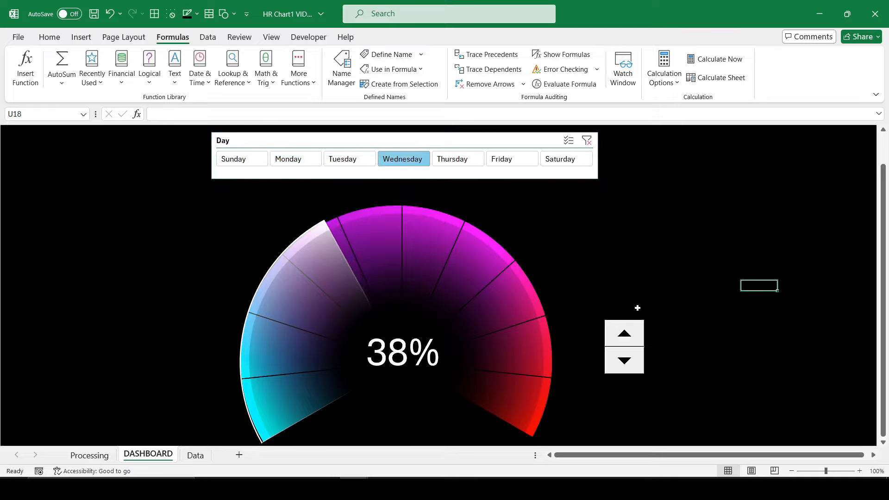
pyautogui.click(628, 338)
pyautogui.click(629, 339)
pyautogui.click(625, 365)
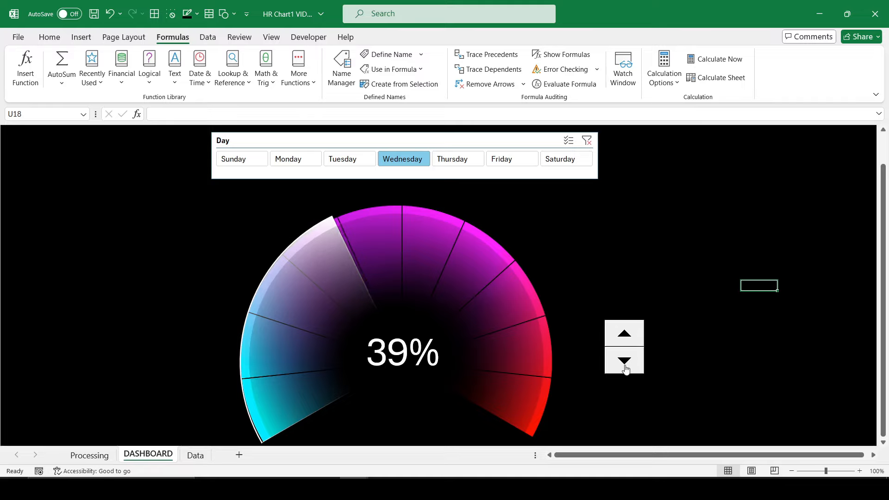
pyautogui.click(625, 367)
# - Try the spinner on other days, bringing Friday's value to 94% and lowering Tuesday's to 52%
pyautogui.click(495, 158)
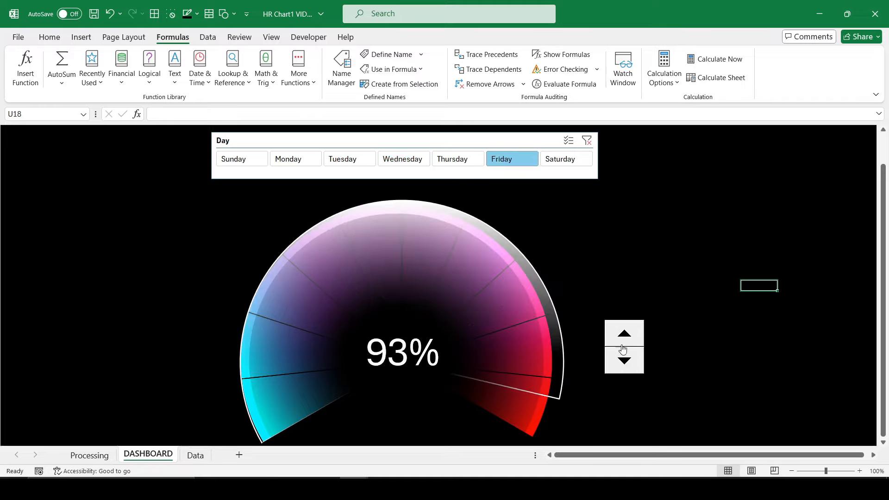
pyautogui.click(633, 364)
pyautogui.click(628, 336)
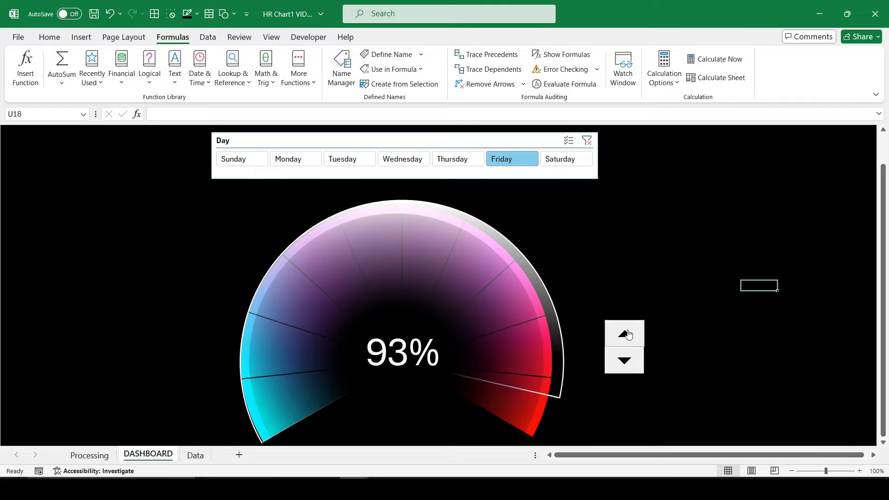
pyautogui.click(628, 334)
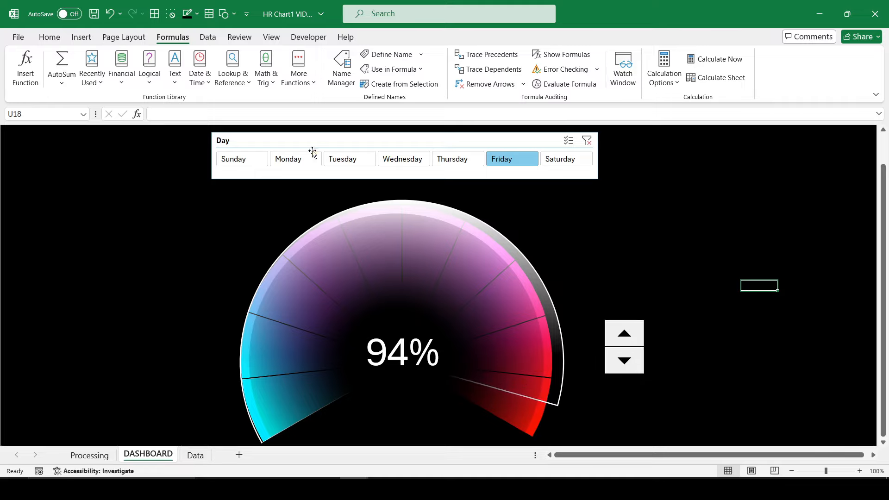
pyautogui.click(343, 160)
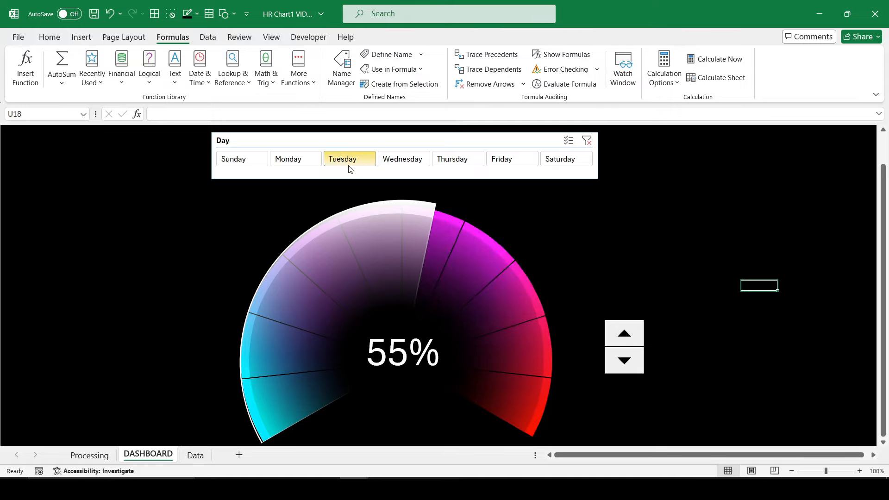
pyautogui.click(624, 365)
pyautogui.click(625, 366)
pyautogui.click(625, 366)
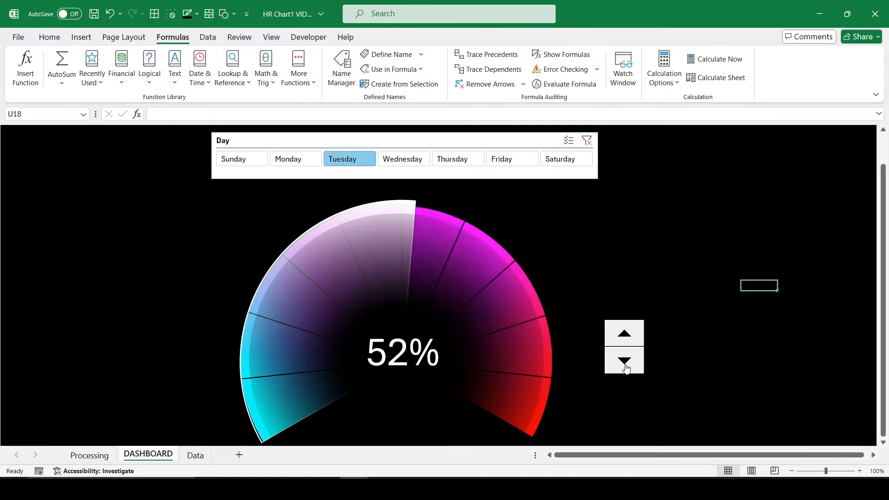
# - Duplicate the Day slicer's current light style as SlicerStyleLight1 2 and apply the custom copy to the slicer
pyautogui.click(494, 142)
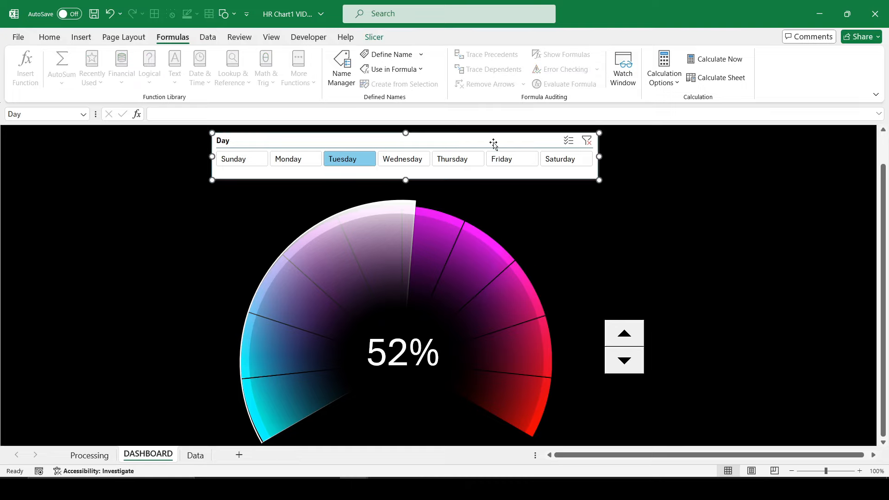
pyautogui.rightClick(493, 143)
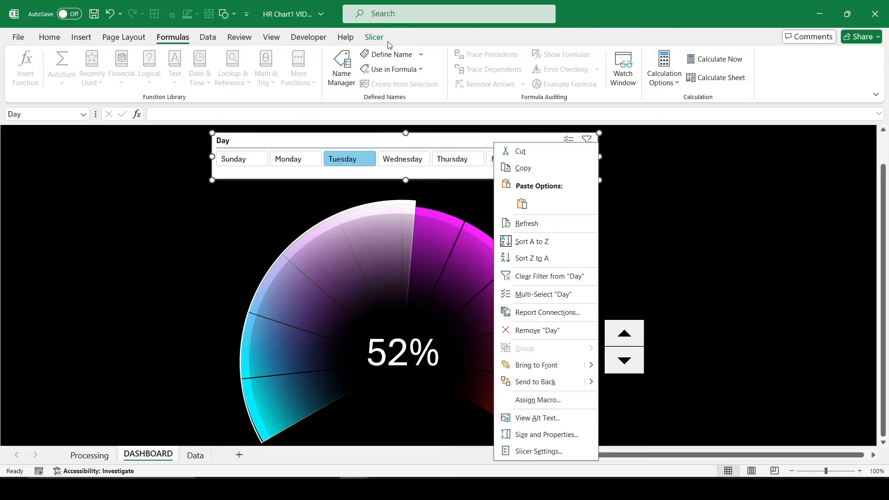
pyautogui.click(374, 37)
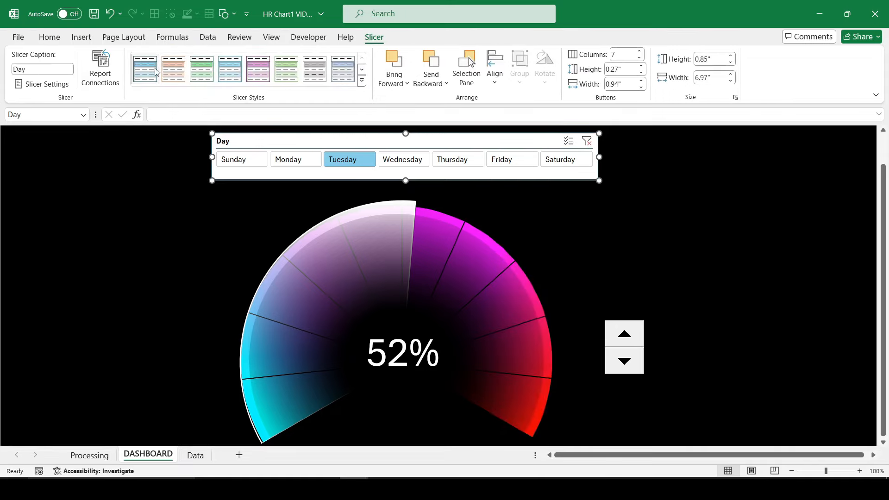
pyautogui.click(362, 81)
pyautogui.rightClick(152, 86)
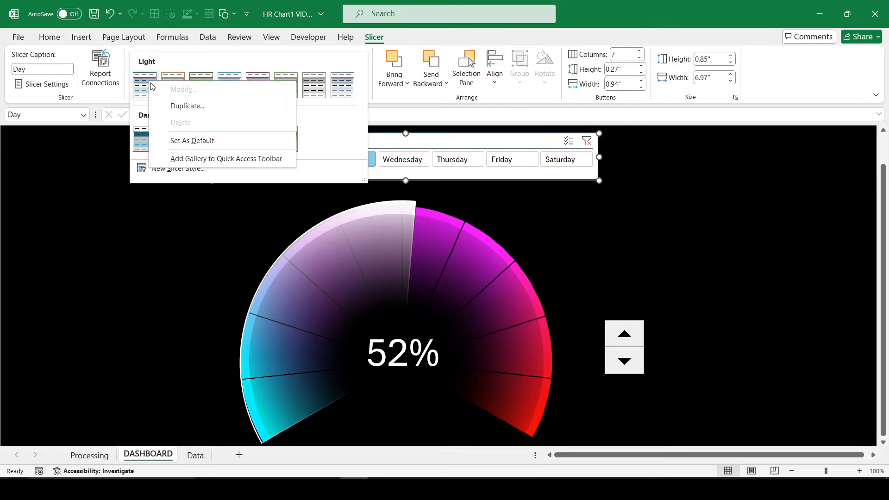
pyautogui.click(180, 107)
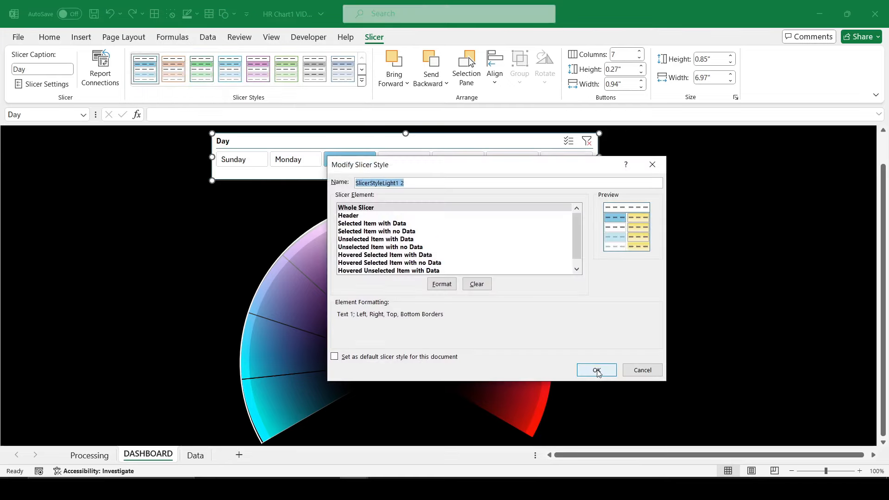
pyautogui.click(597, 370)
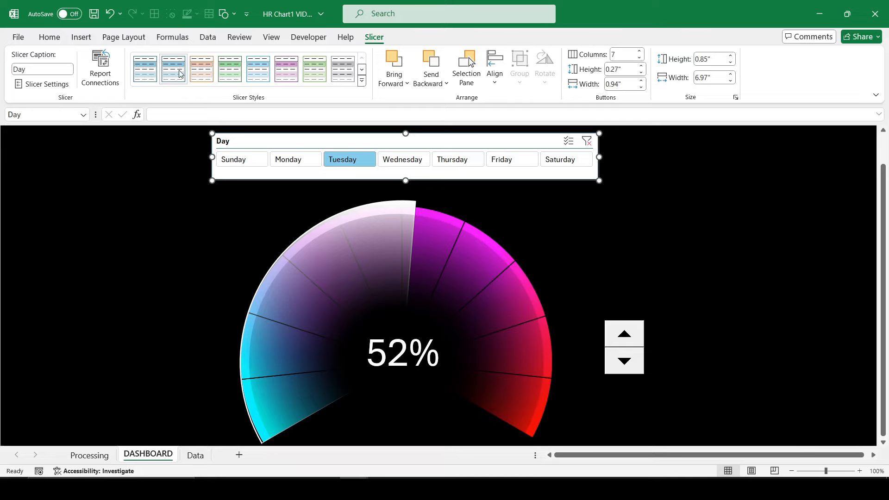
pyautogui.click(362, 81)
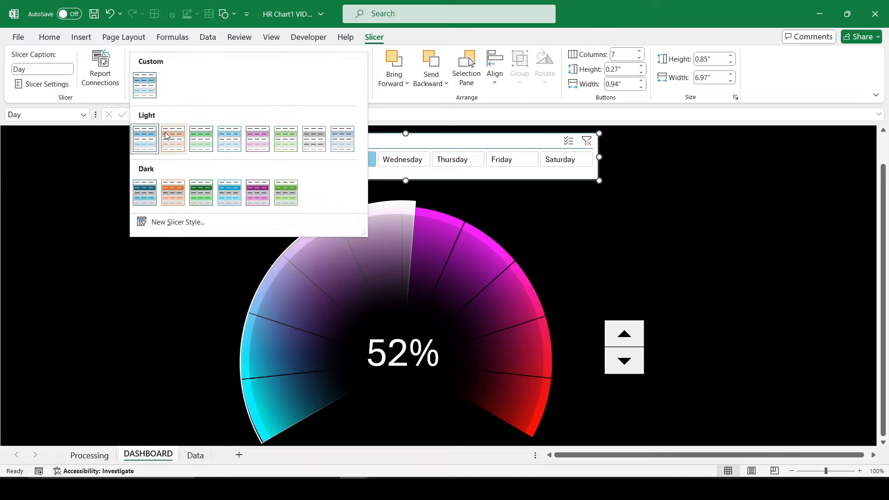
pyautogui.click(152, 81)
# - Modify the custom slicer style SlicerStyleLight1 2, giving its Whole Slicer element a solid black fill
pyautogui.rightClick(151, 78)
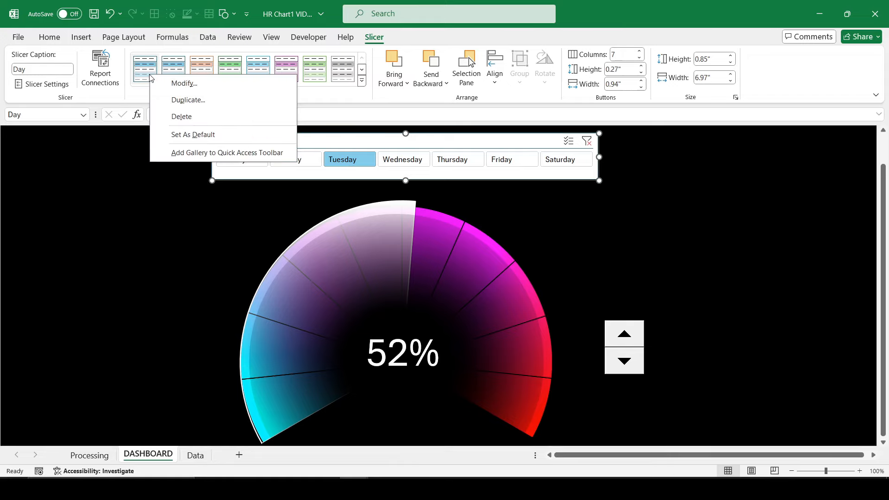
pyautogui.click(160, 84)
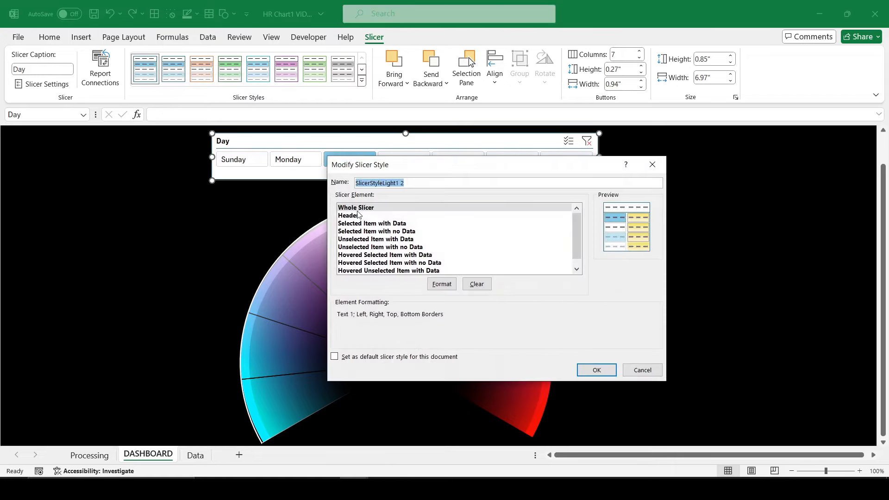
pyautogui.click(441, 283)
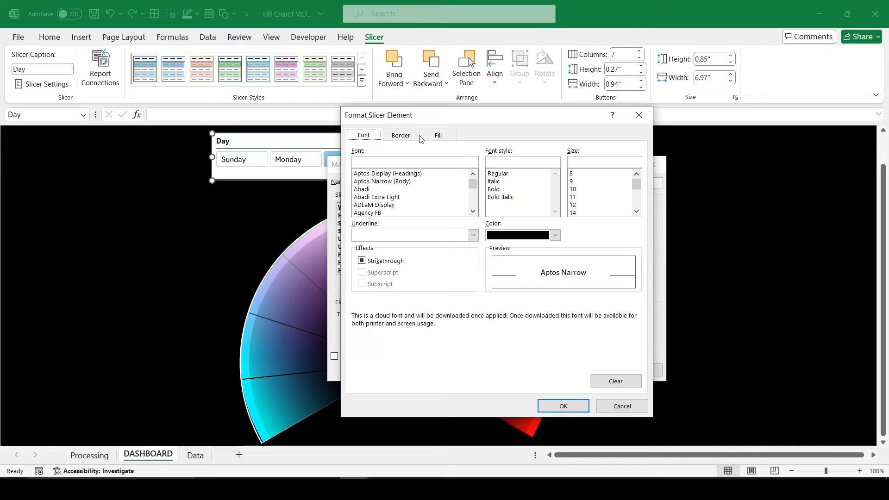
pyautogui.click(412, 136)
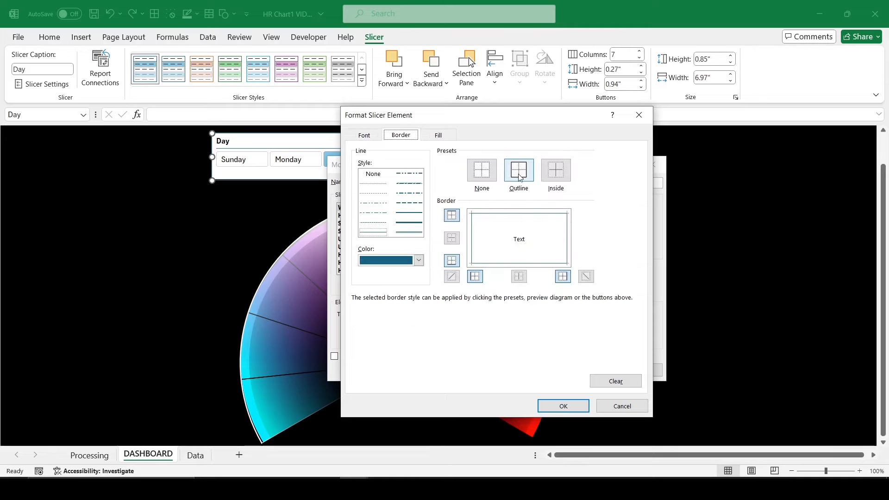
pyautogui.click(438, 135)
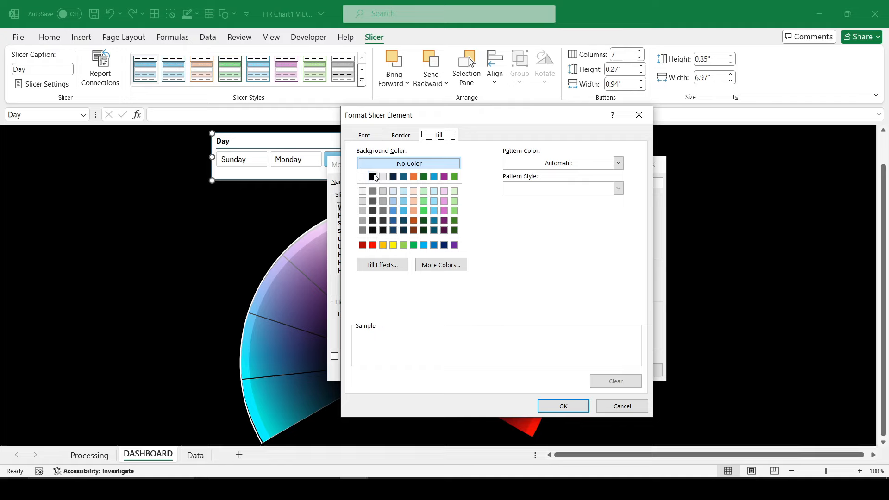
pyautogui.click(373, 177)
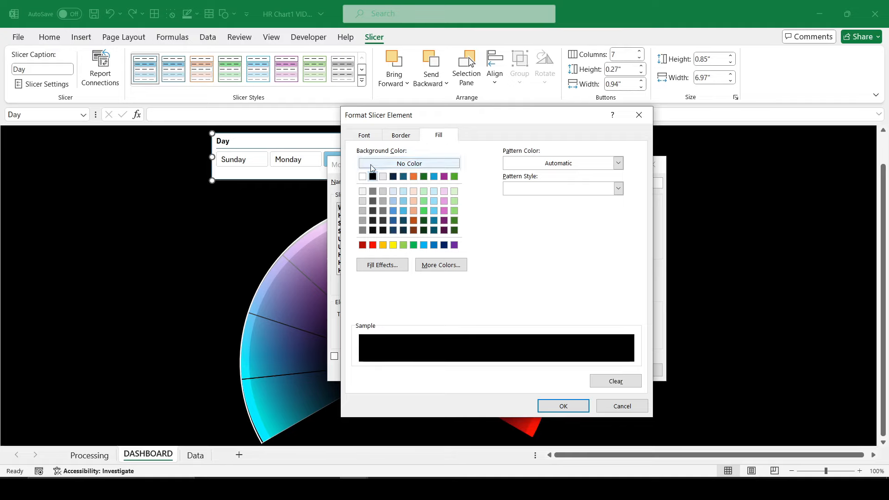
pyautogui.click(565, 405)
# - Format the style's Header element with no borders and an Accent 4, Lighter 80% font colour
pyautogui.click(360, 215)
pyautogui.click(441, 284)
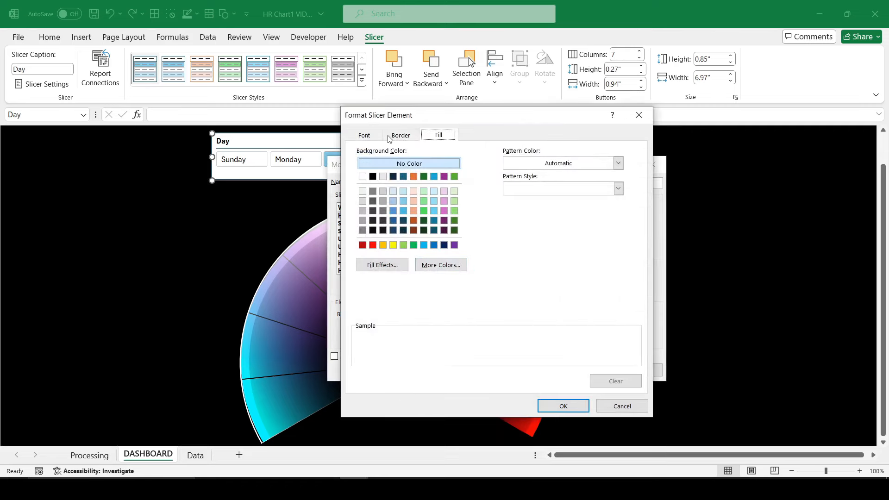
pyautogui.click(391, 137)
pyautogui.click(517, 175)
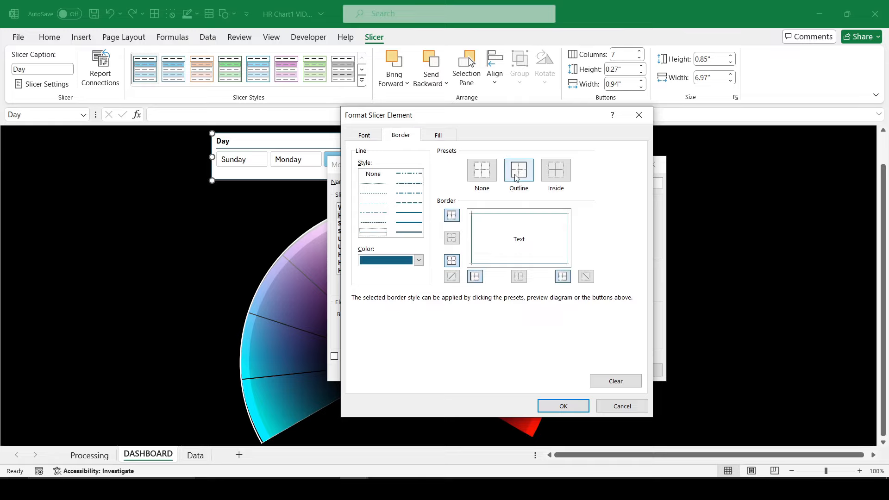
pyautogui.click(491, 175)
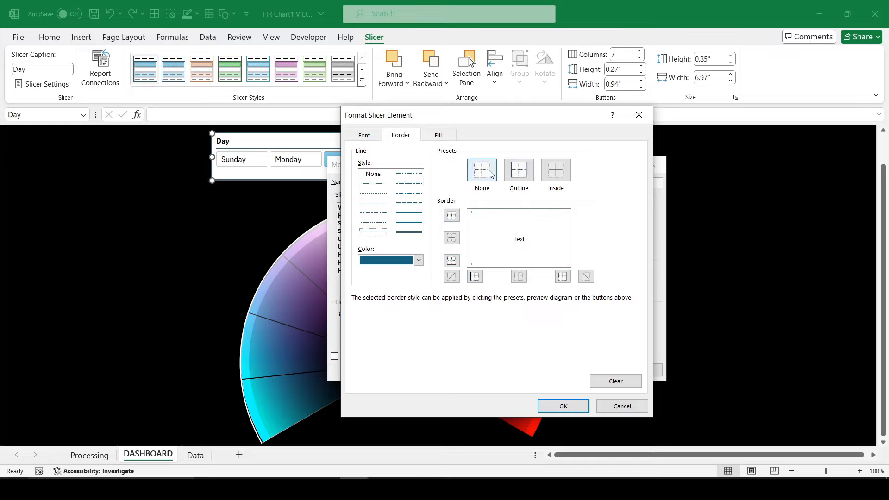
pyautogui.click(368, 136)
pyautogui.click(555, 235)
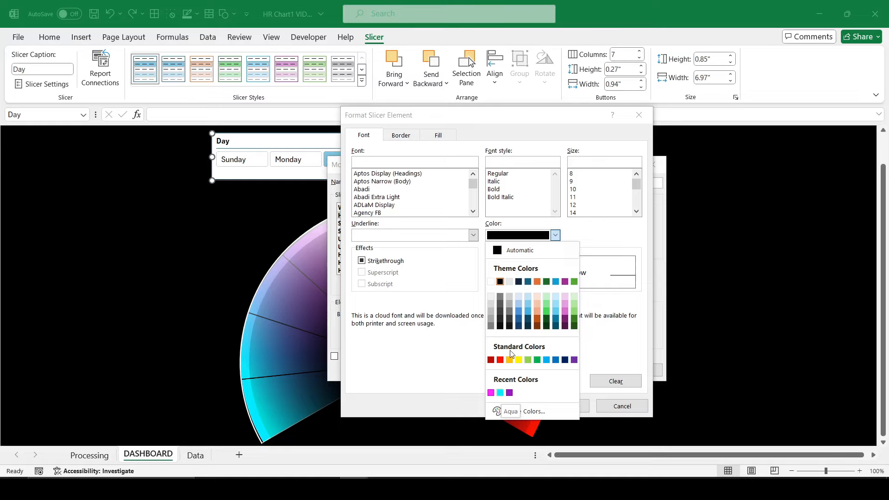
pyautogui.click(556, 297)
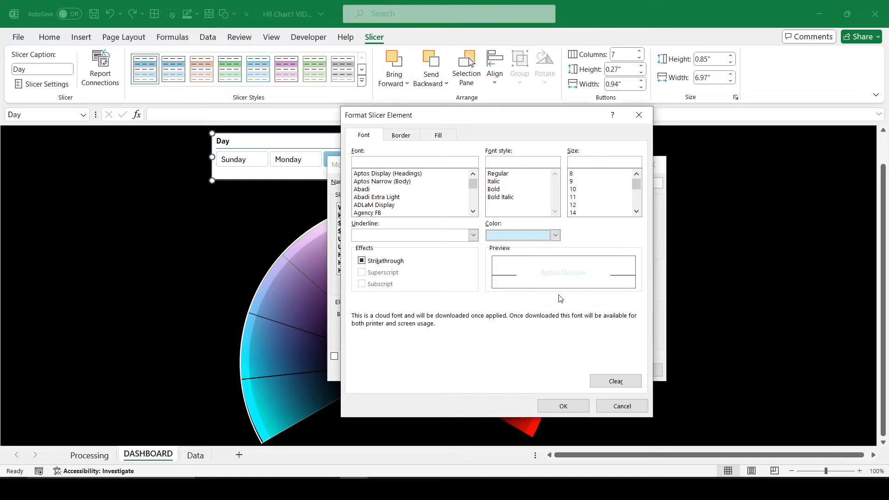
pyautogui.click(565, 406)
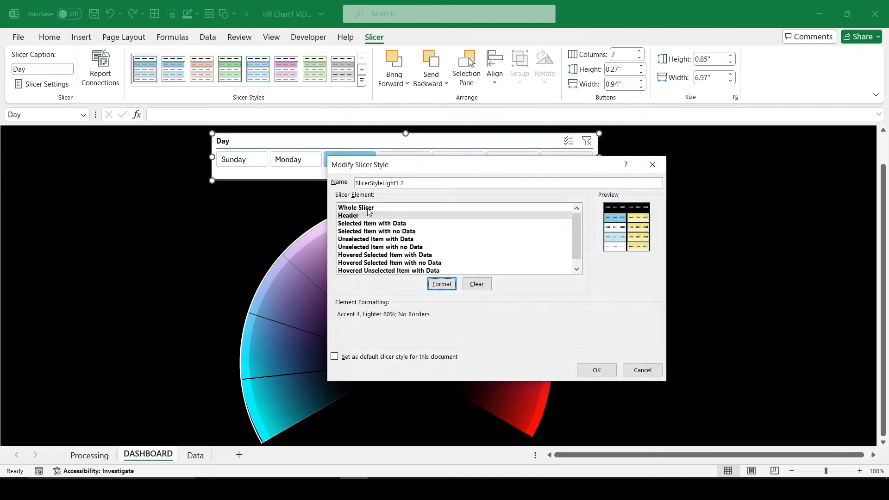
# - Remove all borders from the style's Whole Slicer element
pyautogui.click(369, 208)
pyautogui.click(441, 283)
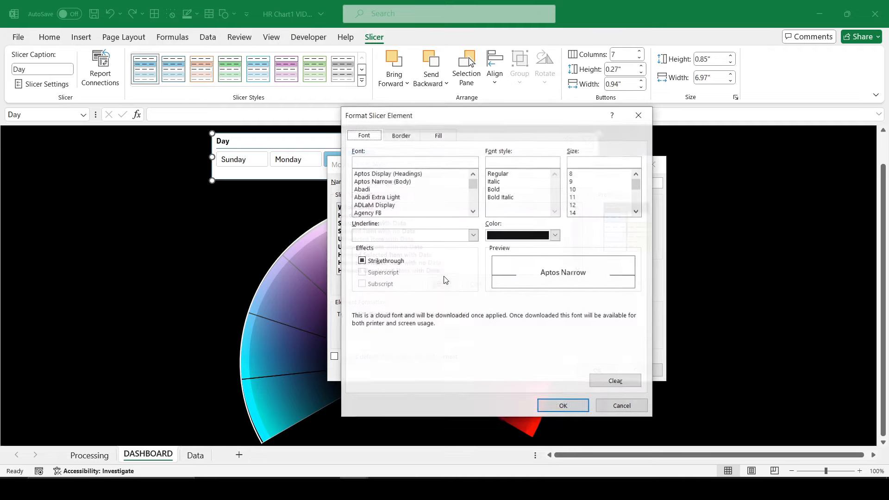
pyautogui.click(397, 136)
pyautogui.click(481, 171)
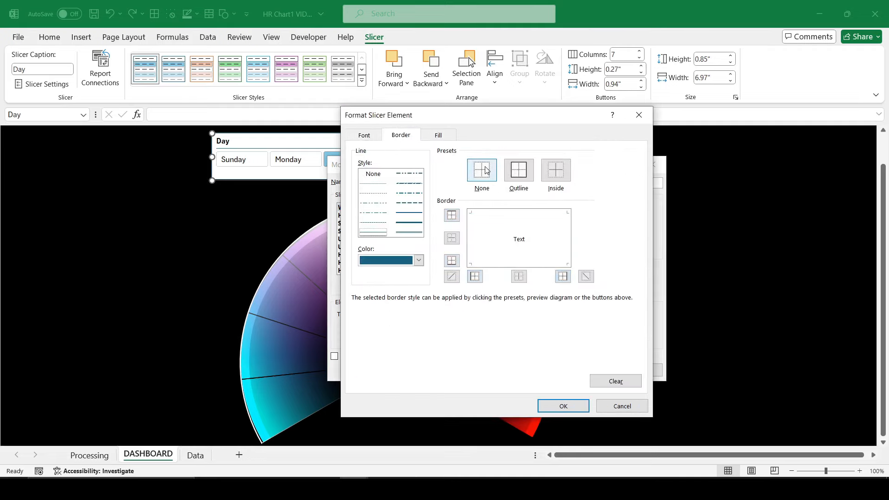
pyautogui.click(563, 405)
# - Remove all borders from the style's Selected Item with Data element
pyautogui.click(366, 231)
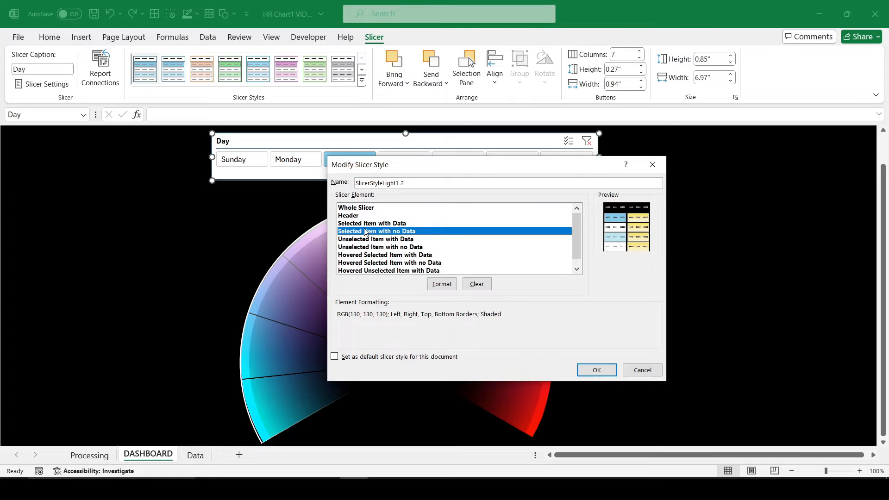
pyautogui.click(370, 223)
pyautogui.click(442, 284)
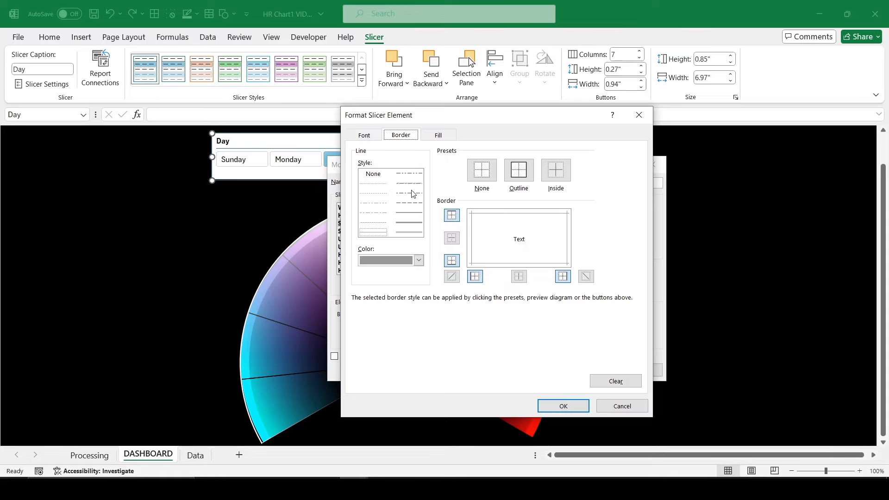
pyautogui.click(479, 174)
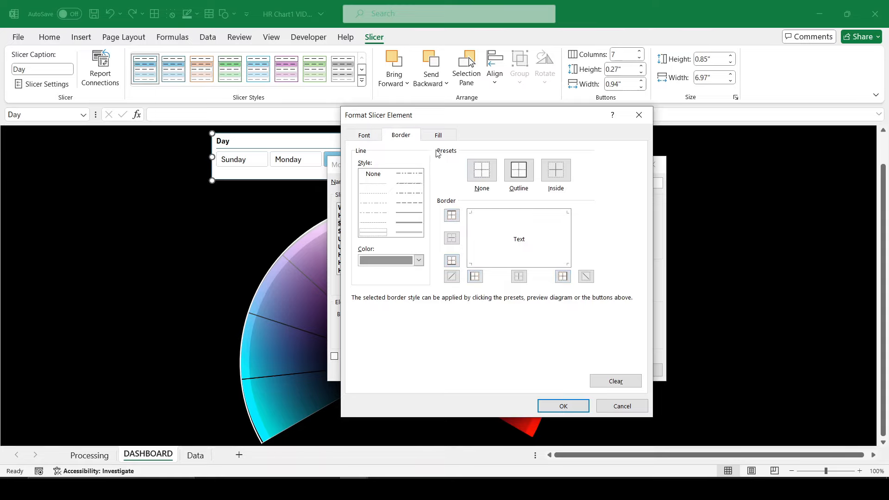
# - Fill the Selected Item with Data element with a horizontal two-colour gradient running from near-black to mid grey
pyautogui.click(438, 137)
pyautogui.click(397, 263)
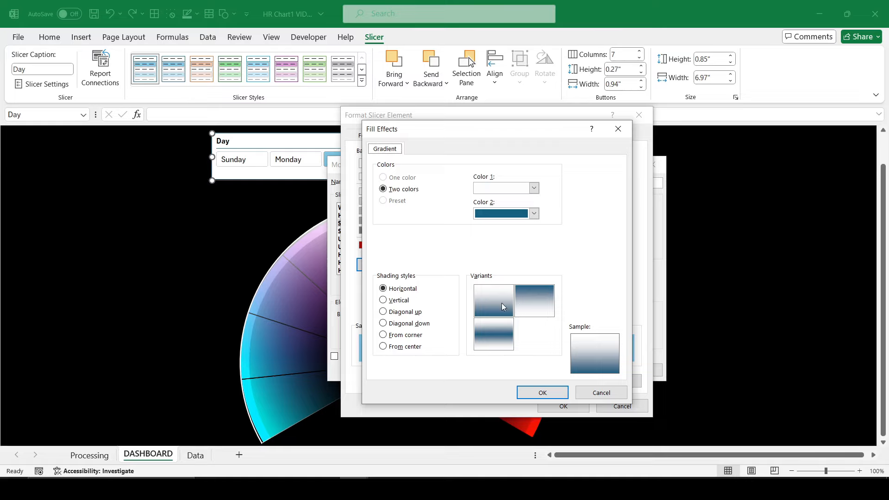
pyautogui.click(533, 214)
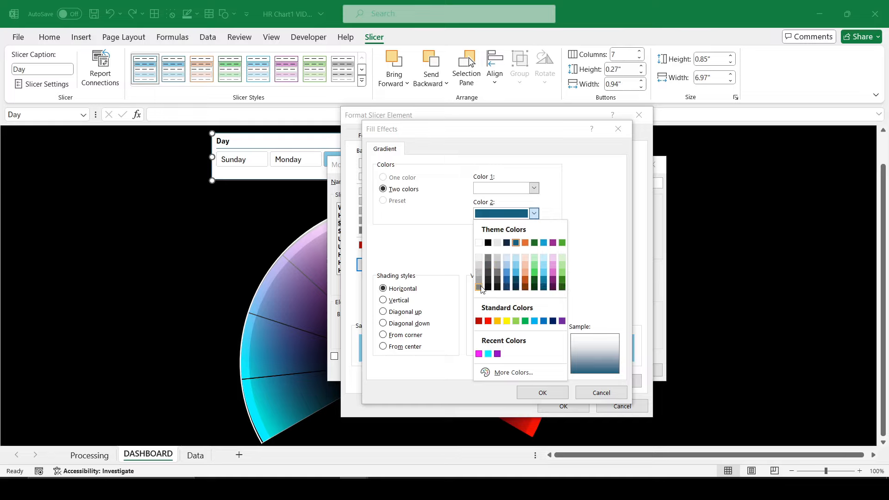
pyautogui.click(488, 257)
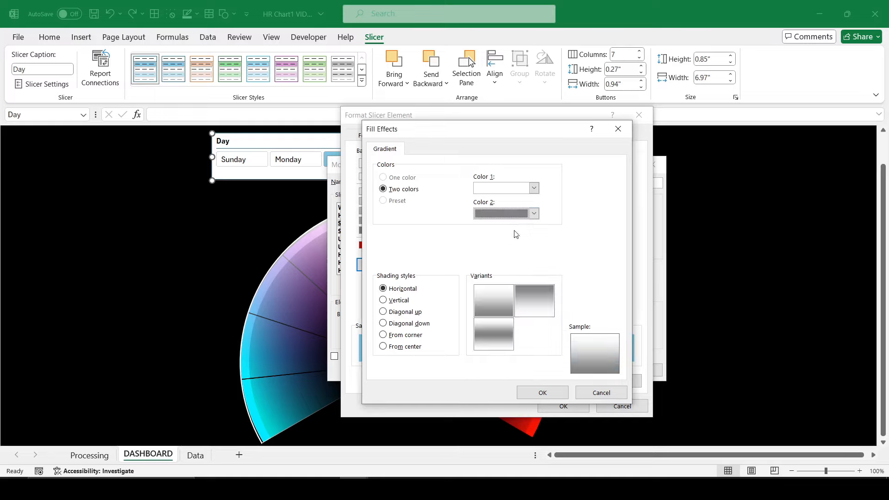
pyautogui.click(534, 188)
pyautogui.click(488, 254)
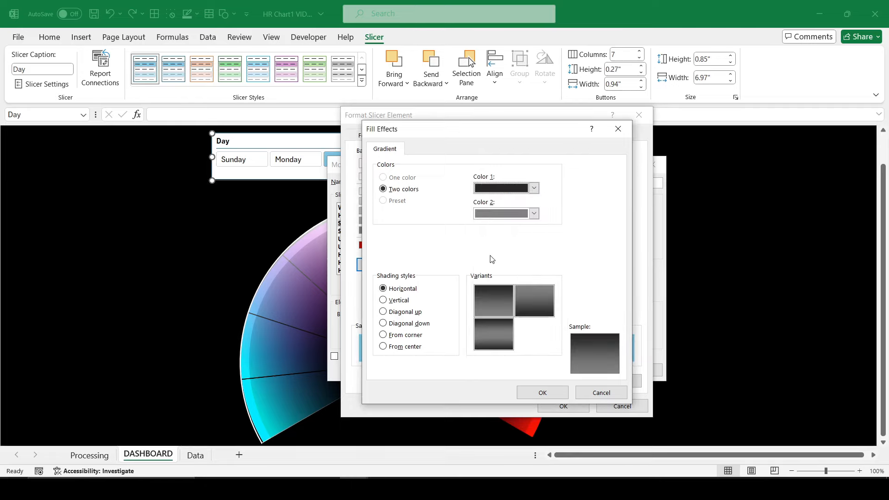
pyautogui.click(500, 301)
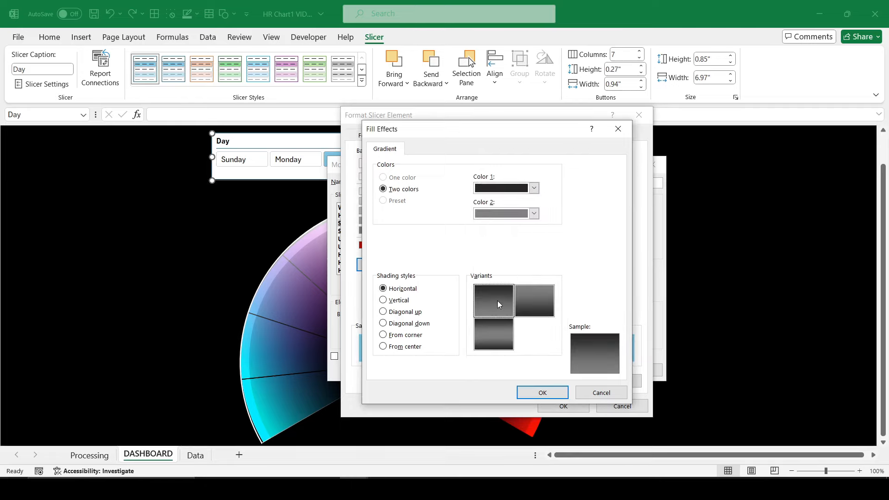
pyautogui.click(538, 393)
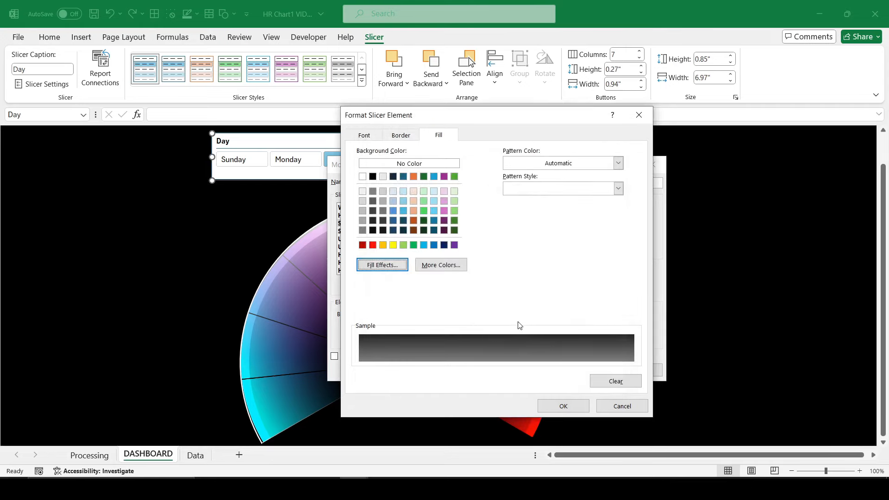
pyautogui.click(563, 405)
# - Set the font colour of the Selected Item with Data element to Accent 4, Lighter 80%
pyautogui.click(379, 231)
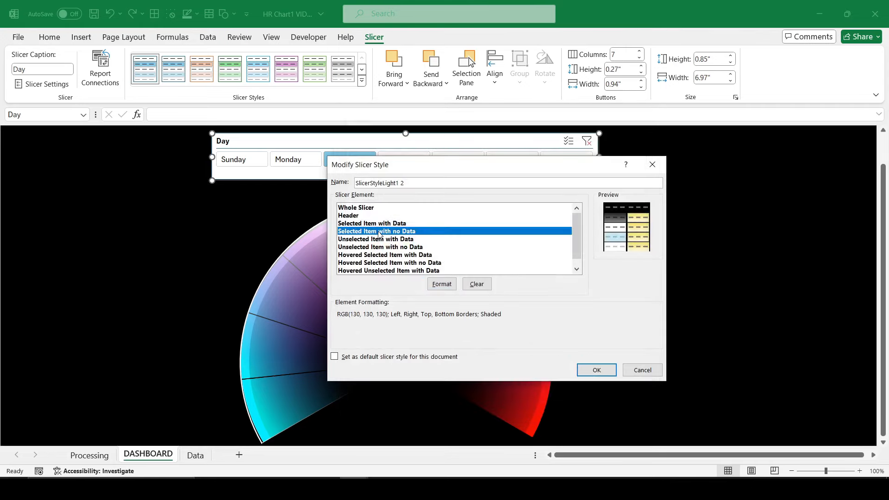
pyautogui.click(399, 224)
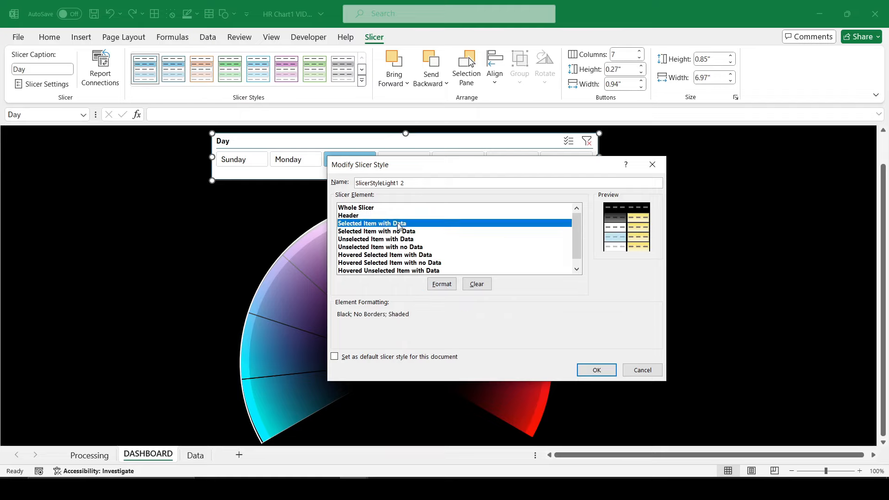
pyautogui.click(442, 284)
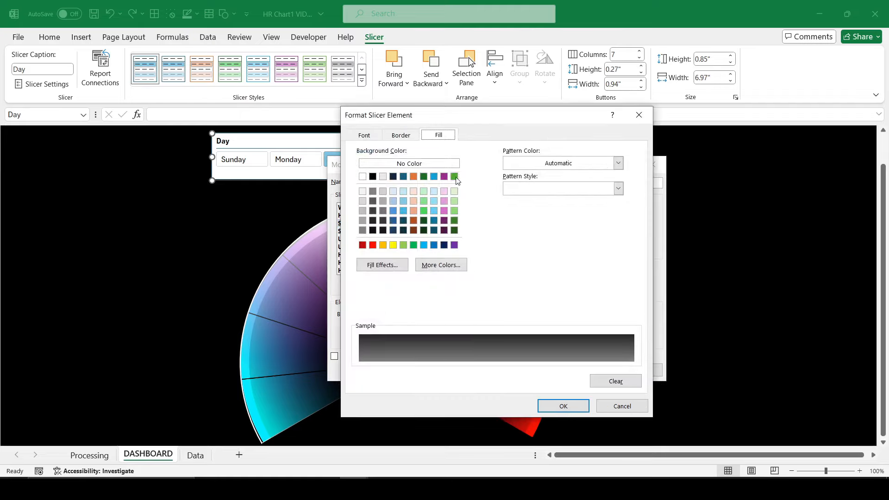
pyautogui.click(406, 136)
pyautogui.click(367, 137)
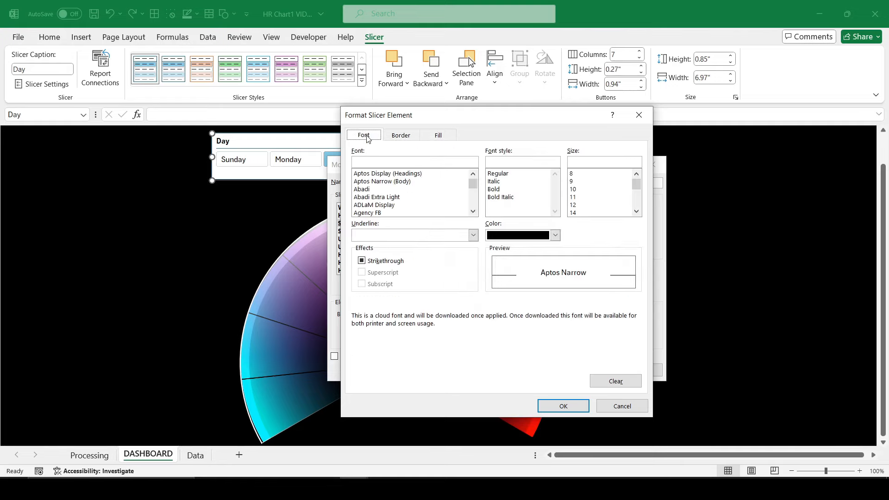
pyautogui.click(553, 235)
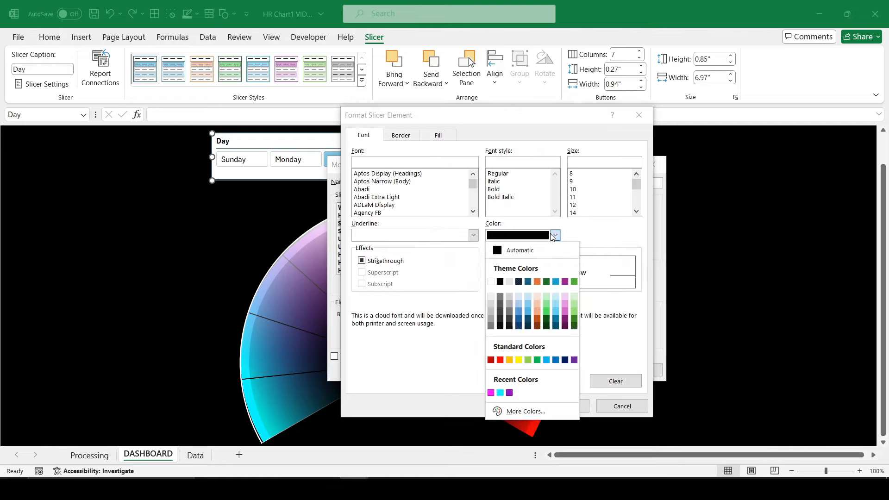
pyautogui.click(556, 296)
pyautogui.click(562, 406)
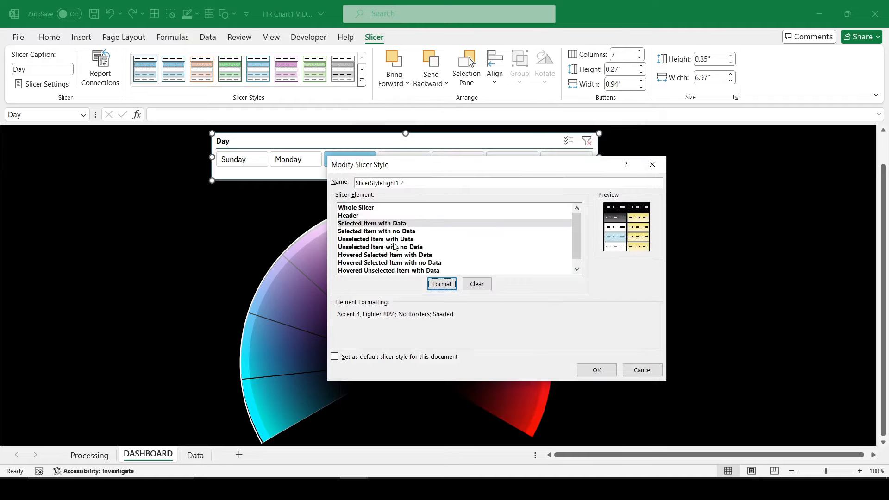
# - Set the font colour of the slicer style's Unselected Item with Data element to Text 1, Lighter 50%
pyautogui.click(372, 233)
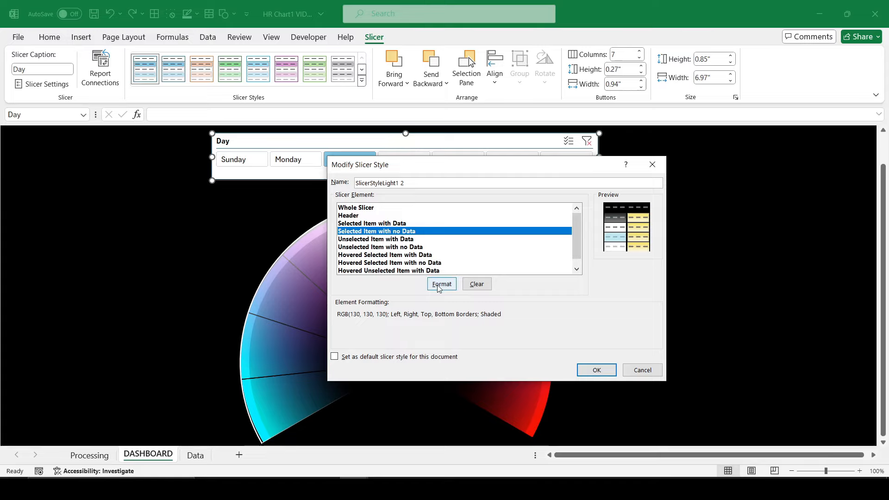
pyautogui.click(411, 239)
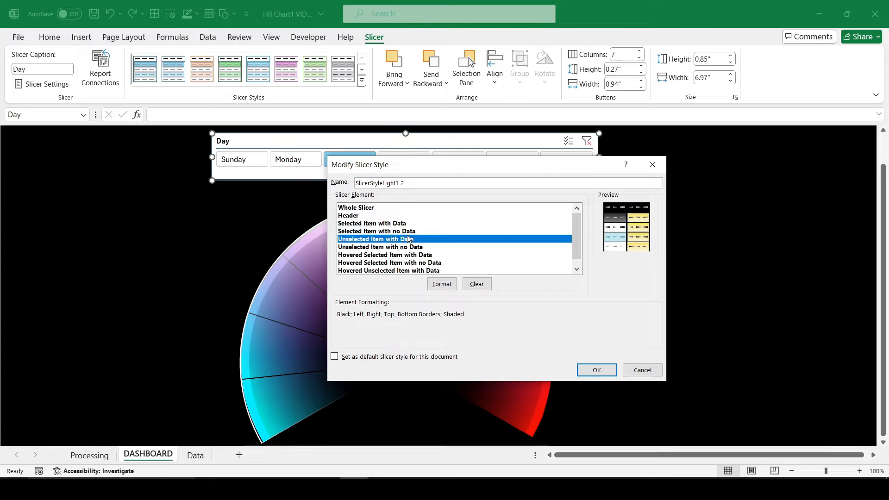
pyautogui.click(445, 286)
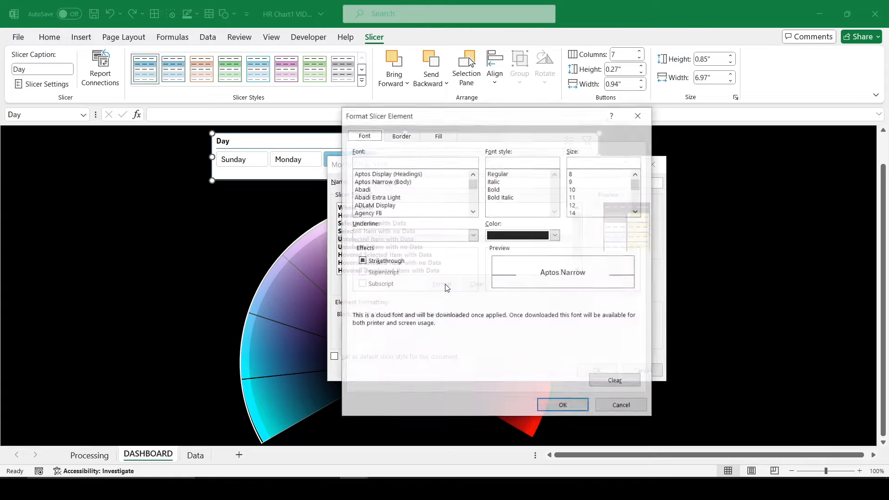
pyautogui.click(554, 236)
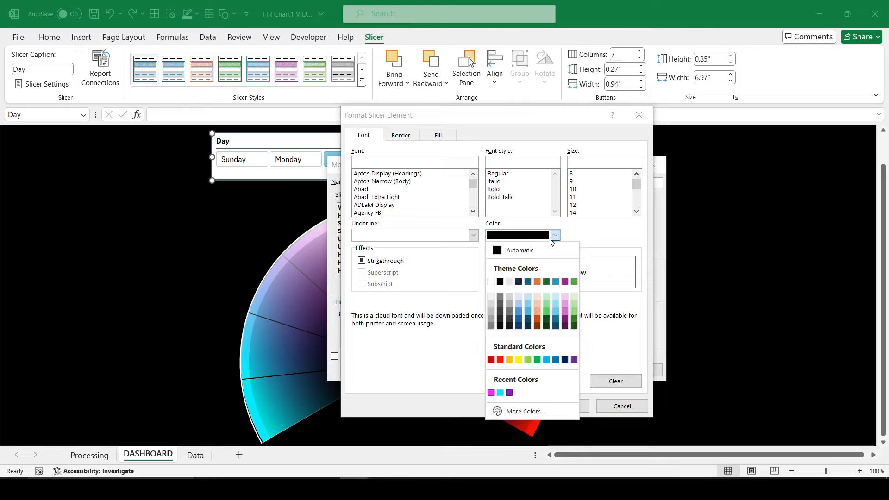
pyautogui.click(500, 298)
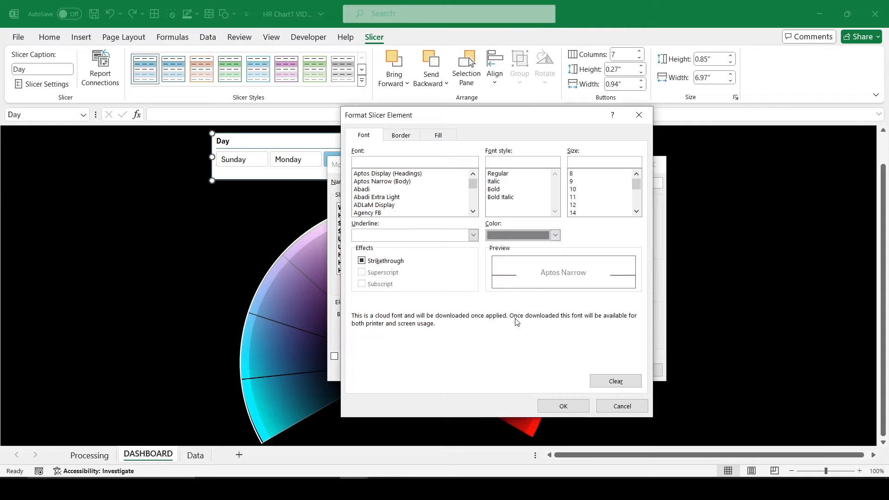
# - Give the Unselected Item with Data element a dark grey outline border
pyautogui.click(401, 135)
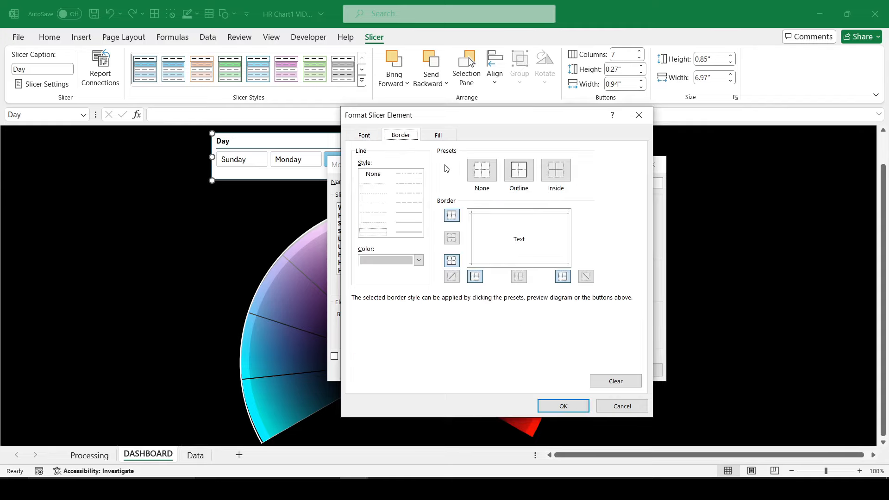
pyautogui.click(487, 182)
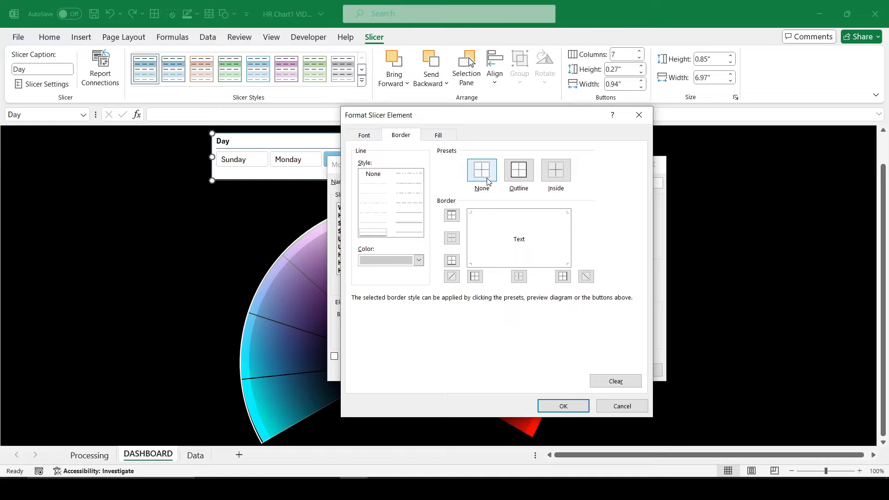
pyautogui.click(508, 178)
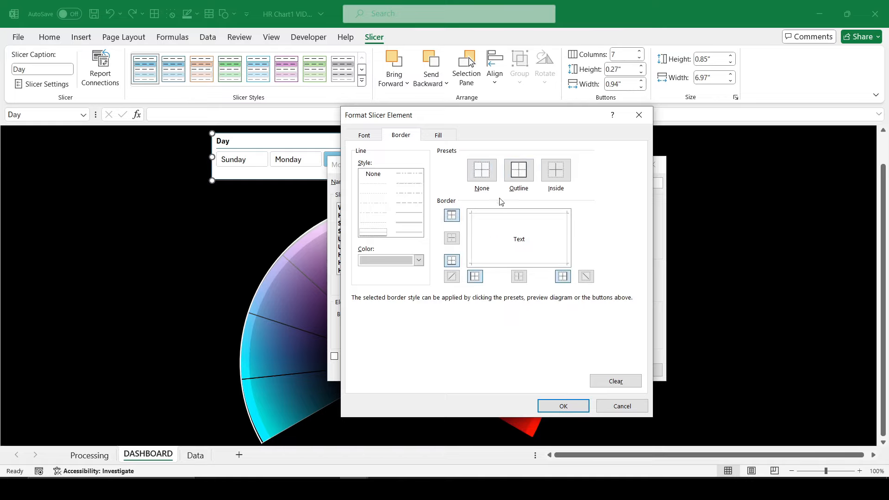
pyautogui.click(425, 261)
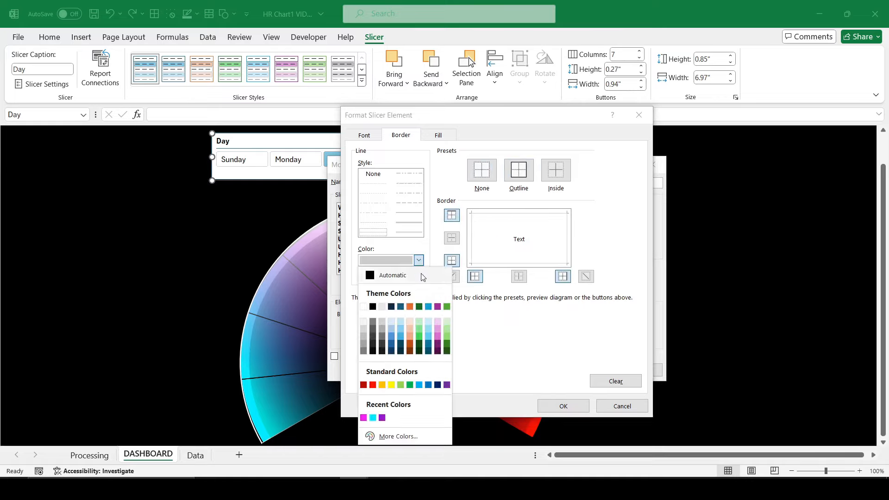
pyautogui.click(374, 328)
pyautogui.click(520, 172)
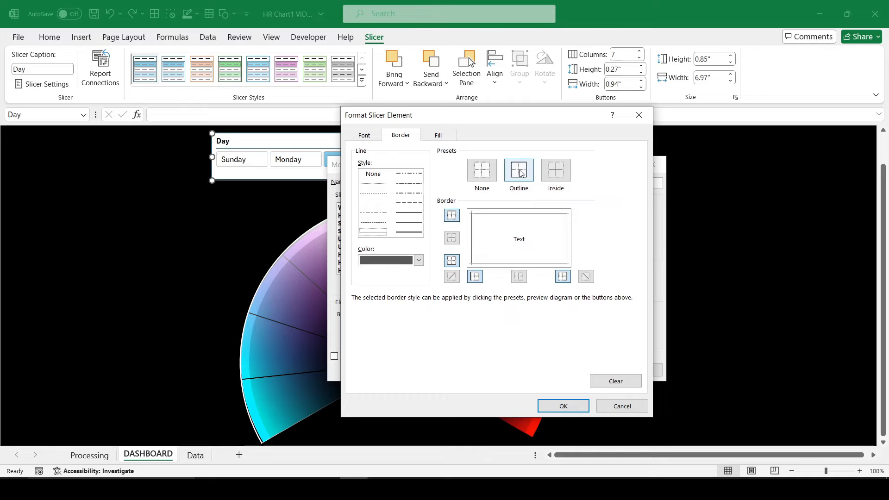
# - Fill the Unselected Item with Data element with black and save the modified slicer style
pyautogui.click(438, 136)
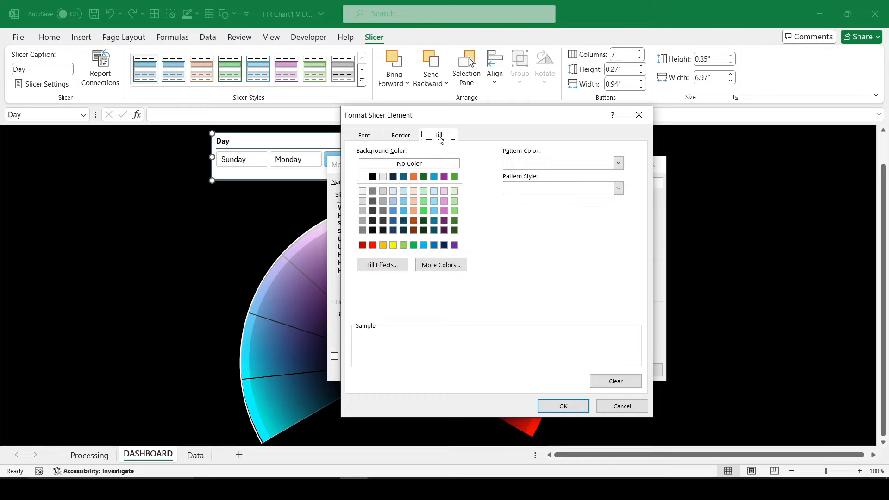
pyautogui.click(373, 177)
pyautogui.click(563, 405)
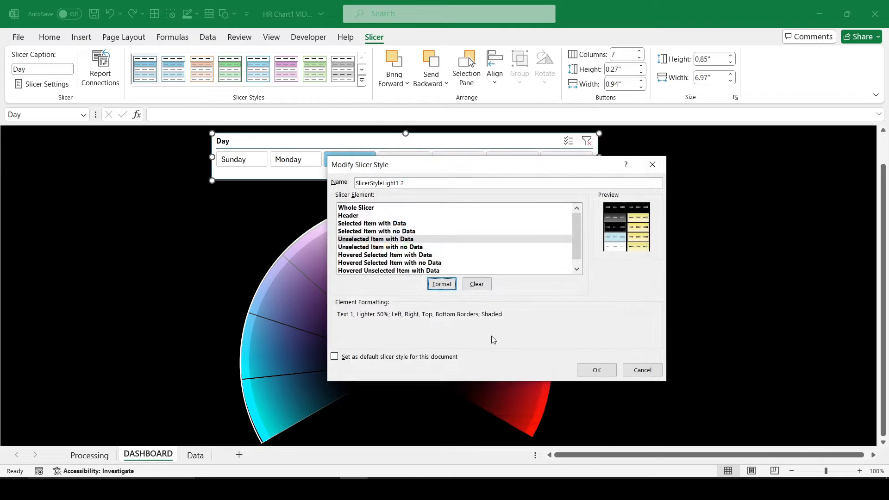
pyautogui.click(593, 370)
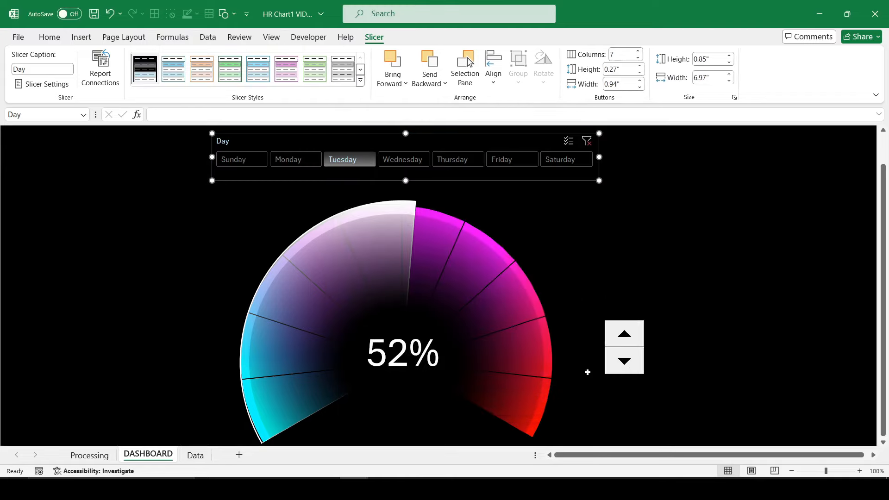
# - Test the gauge by filtering the Day slicer to Thursday, Tuesday and Monday, and stepping Monday's value up and back down with the spinner
pyautogui.click(634, 246)
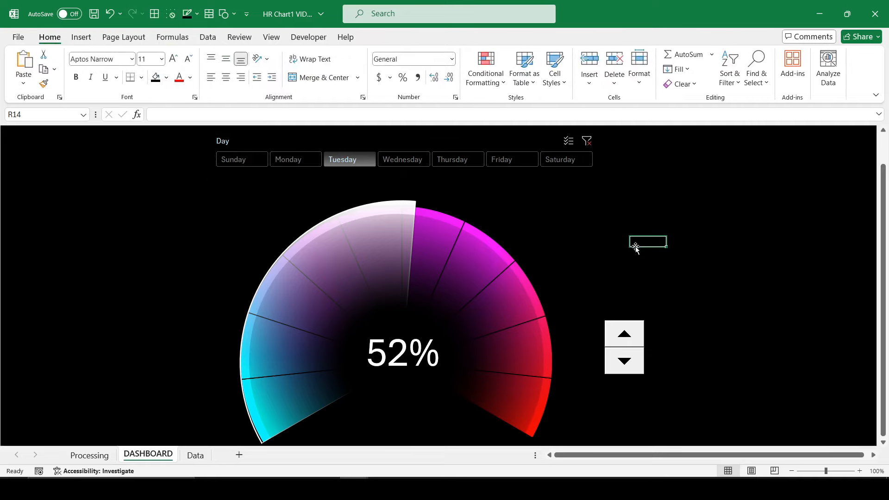
pyautogui.click(453, 160)
pyautogui.click(345, 159)
pyautogui.click(278, 161)
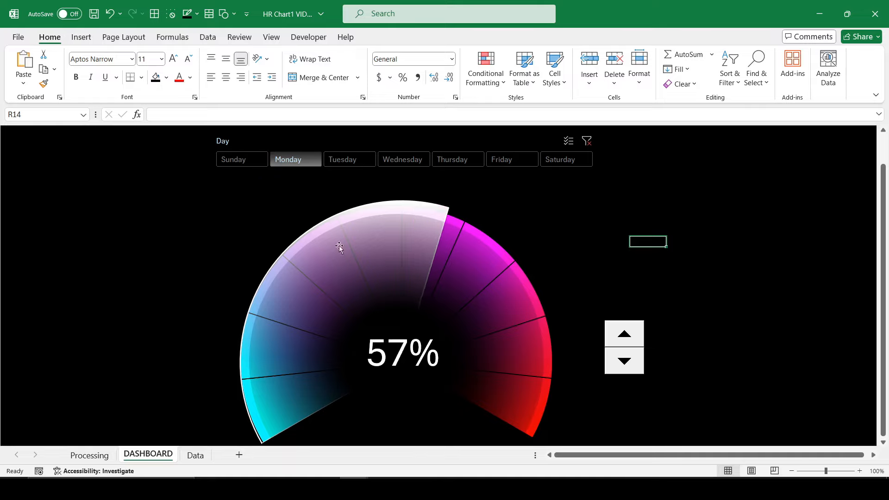
pyautogui.click(630, 336)
pyautogui.click(629, 336)
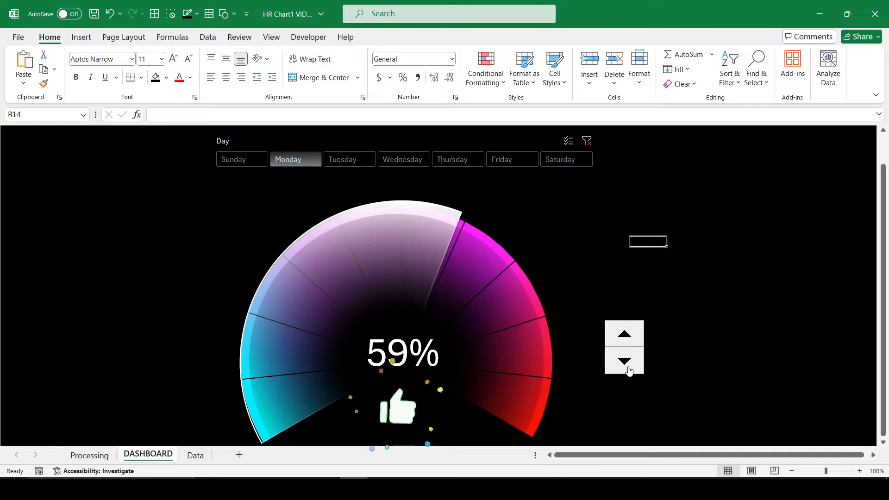
pyautogui.doubleClick(627, 361)
# - Collapse the ribbon and check the gauge across several weekdays in the Day slicer, ending on Sunday
pyautogui.doubleClick(52, 39)
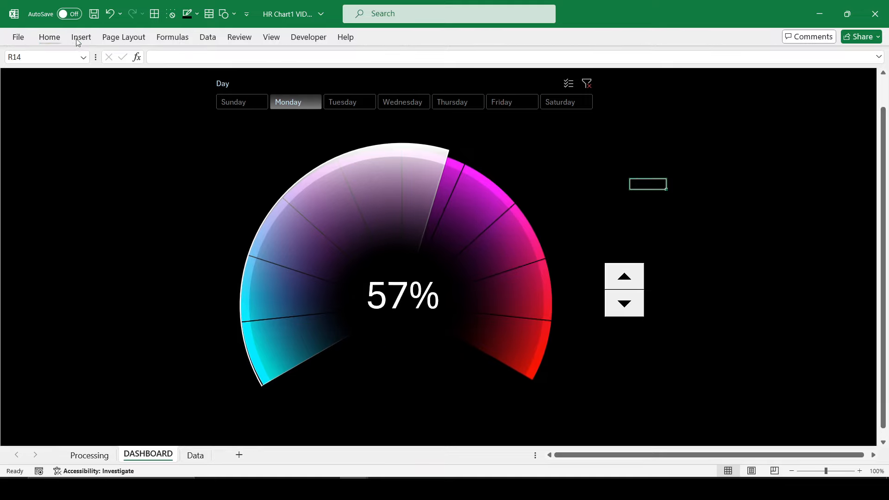
pyautogui.click(468, 97)
pyautogui.click(530, 107)
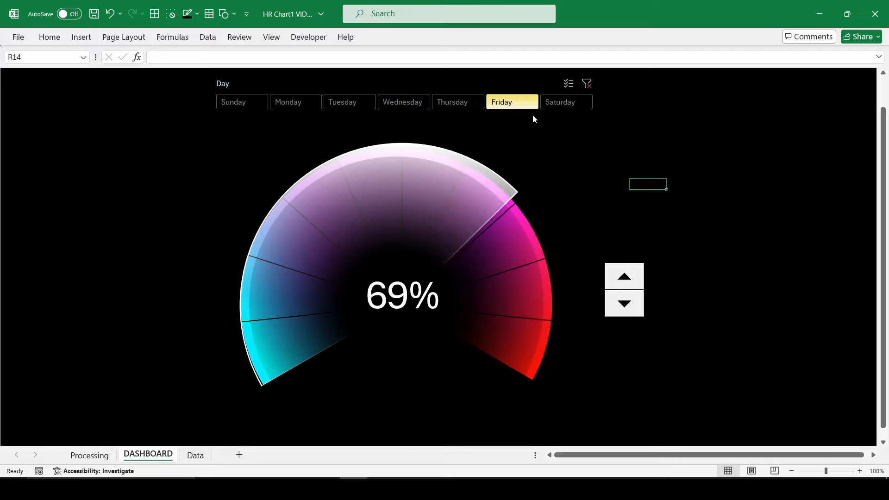
pyautogui.click(341, 103)
pyautogui.click(259, 103)
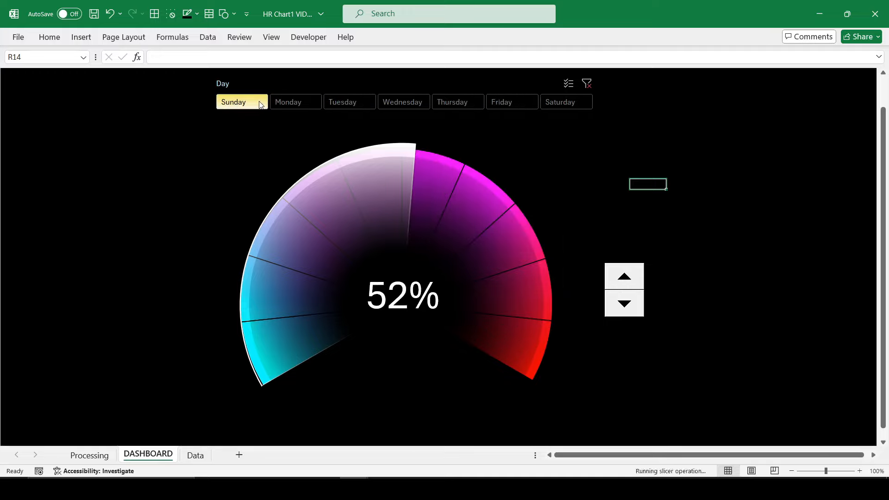
pyautogui.click(518, 102)
pyautogui.click(292, 102)
pyautogui.click(253, 104)
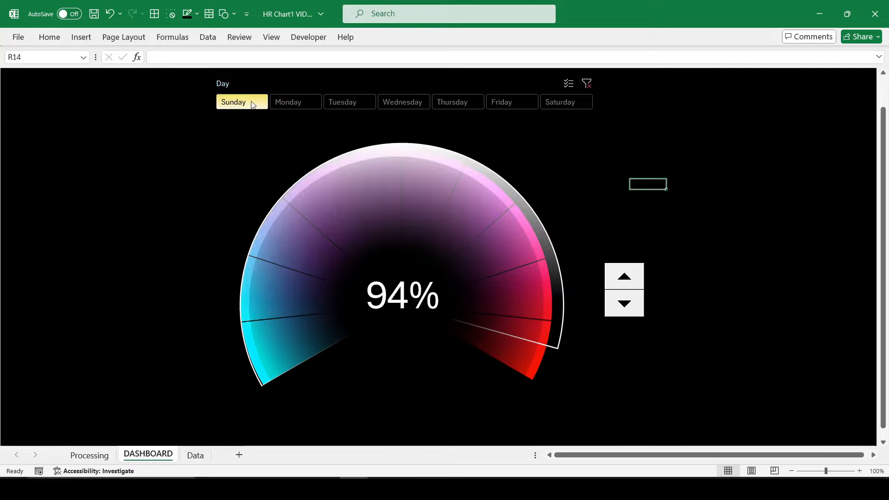
pyautogui.click(509, 101)
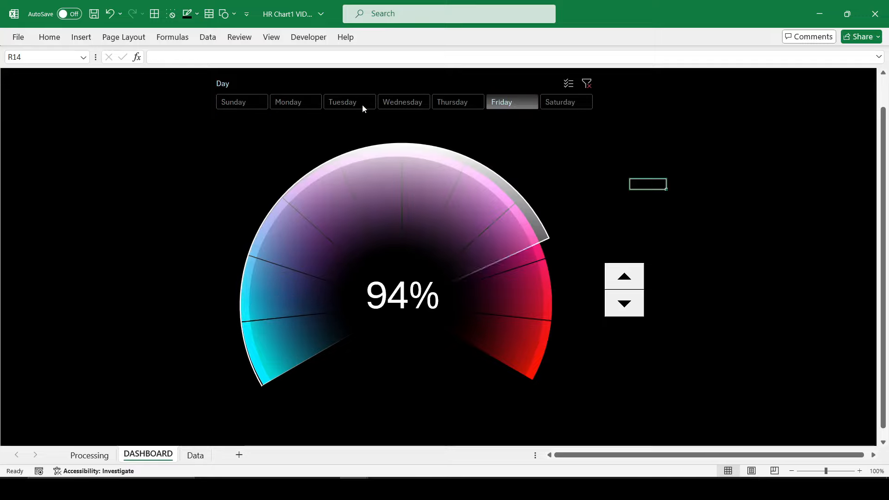
pyautogui.click(262, 105)
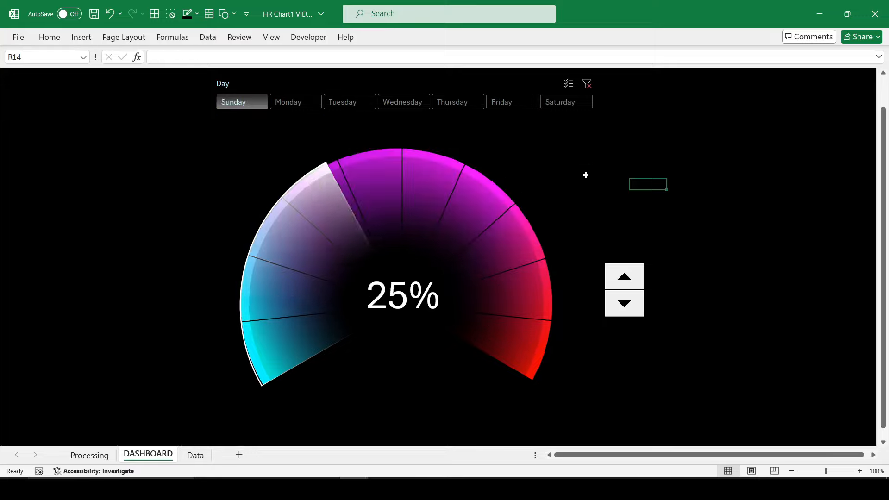
# - Use the spinner to set Sunday's productivity to 29% and Tuesday's to 54%
pyautogui.click(634, 275)
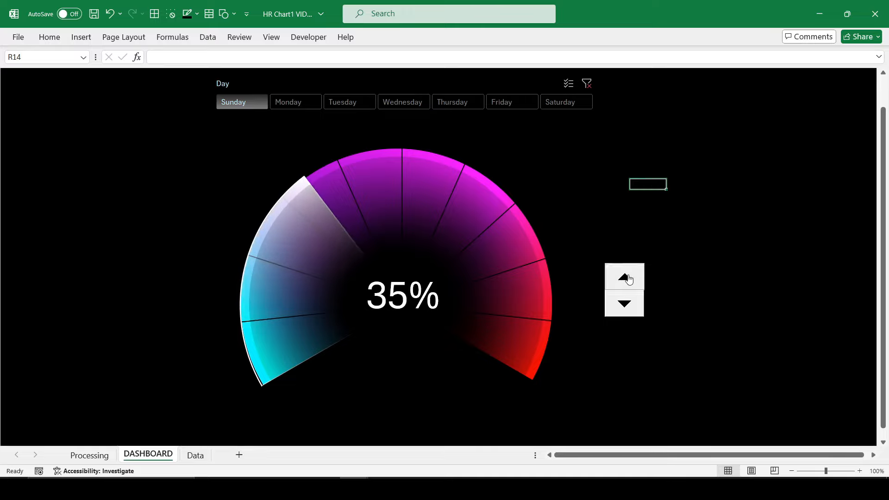
pyautogui.click(626, 304)
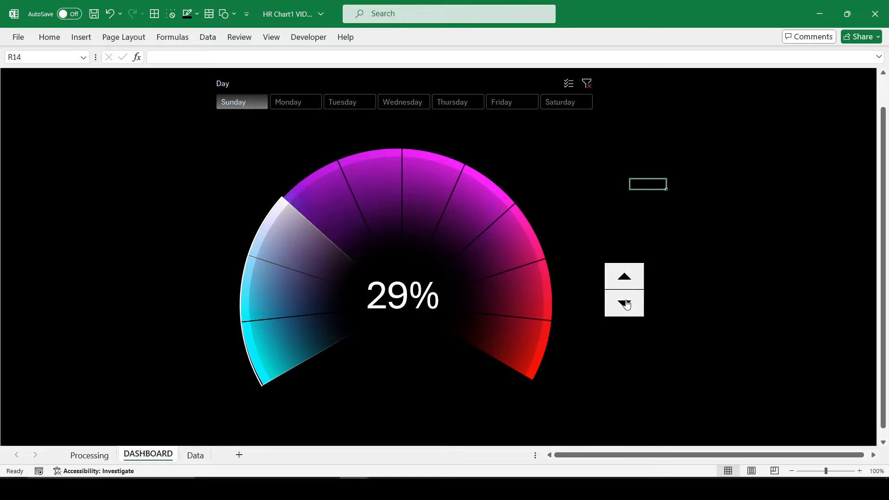
pyautogui.click(352, 102)
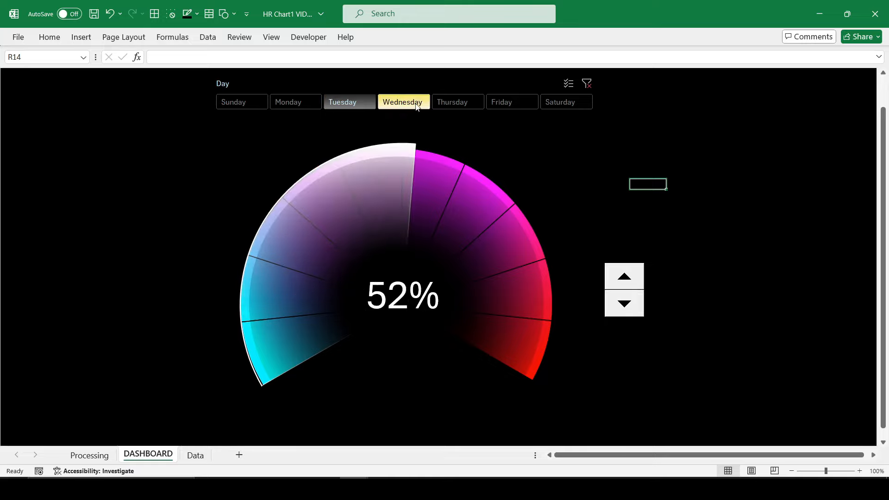
pyautogui.click(625, 277)
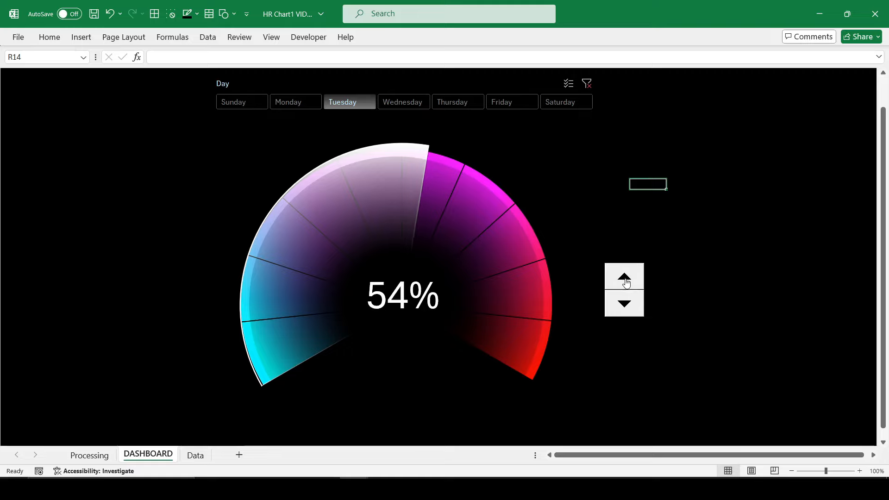
# - Check the gauge for Saturday and Friday, and return the Day slicer to Tuesday with an empty cell beside the dashboard selected
pyautogui.click(569, 102)
pyautogui.click(523, 102)
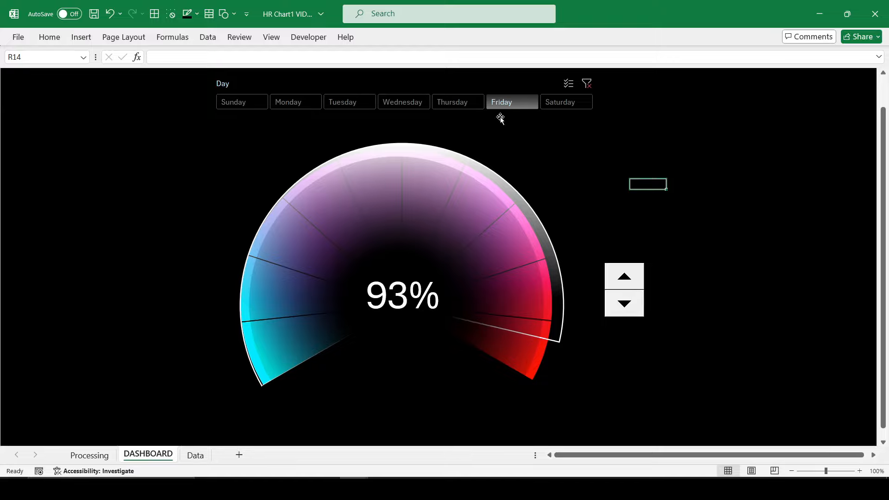
pyautogui.click(344, 102)
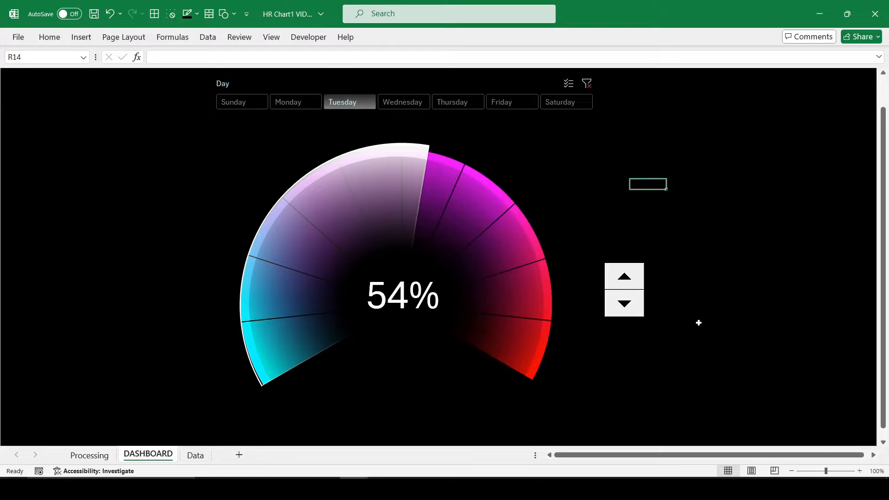
pyautogui.click(735, 297)
pyautogui.click(757, 327)
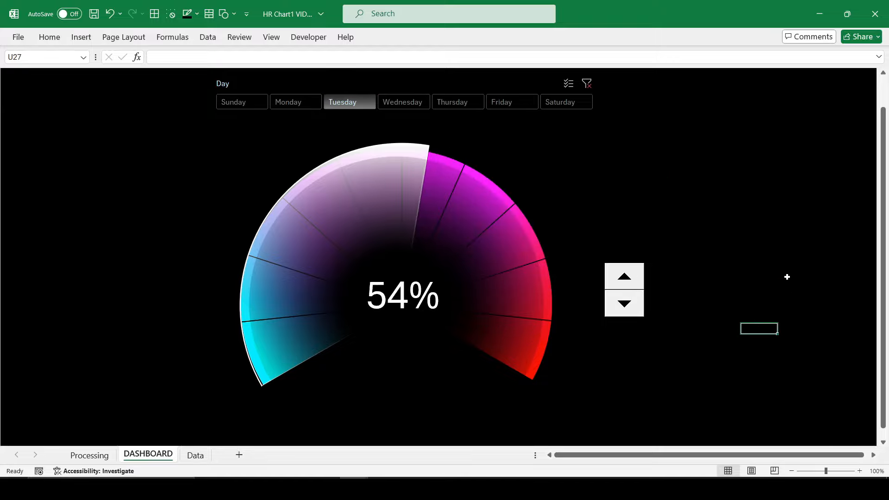